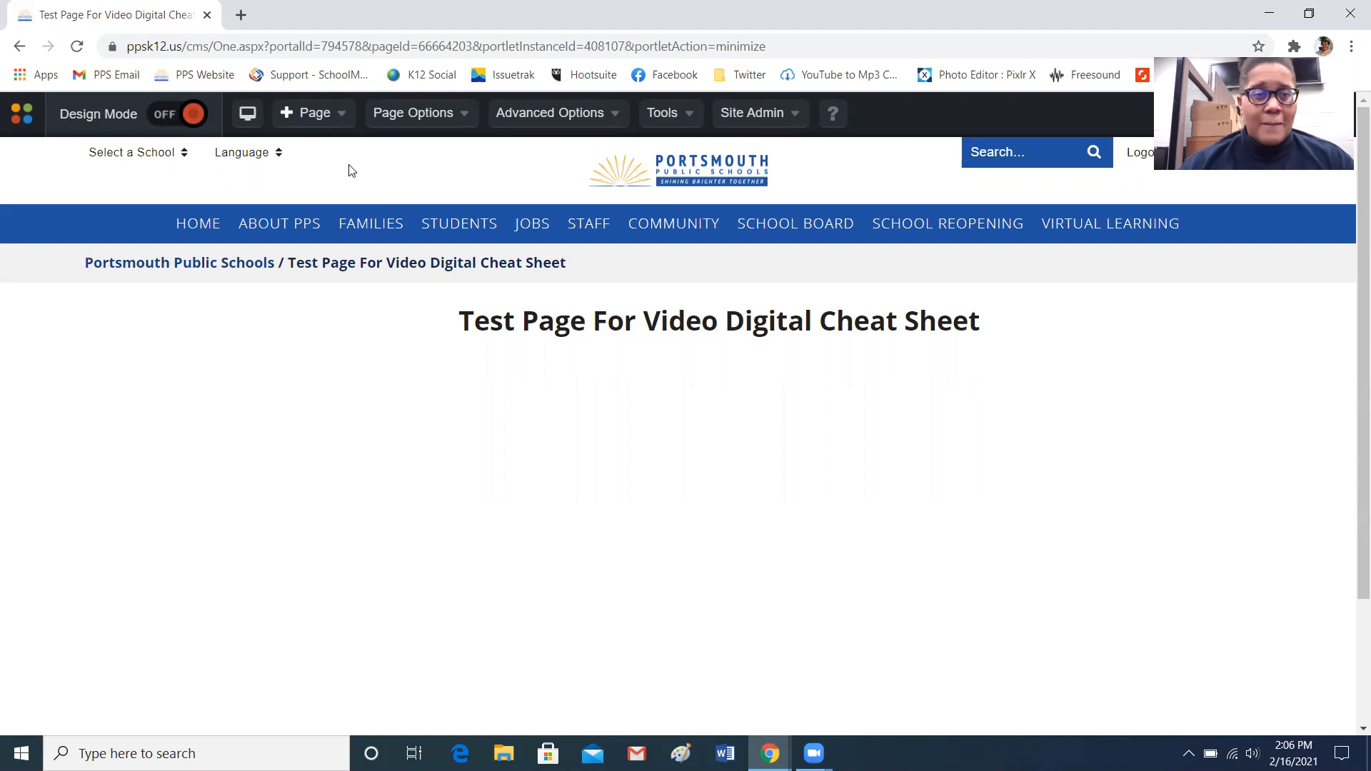
# Turn on design mode and add a Content portlet to the top of the page's content area
pyautogui.click(195, 116)
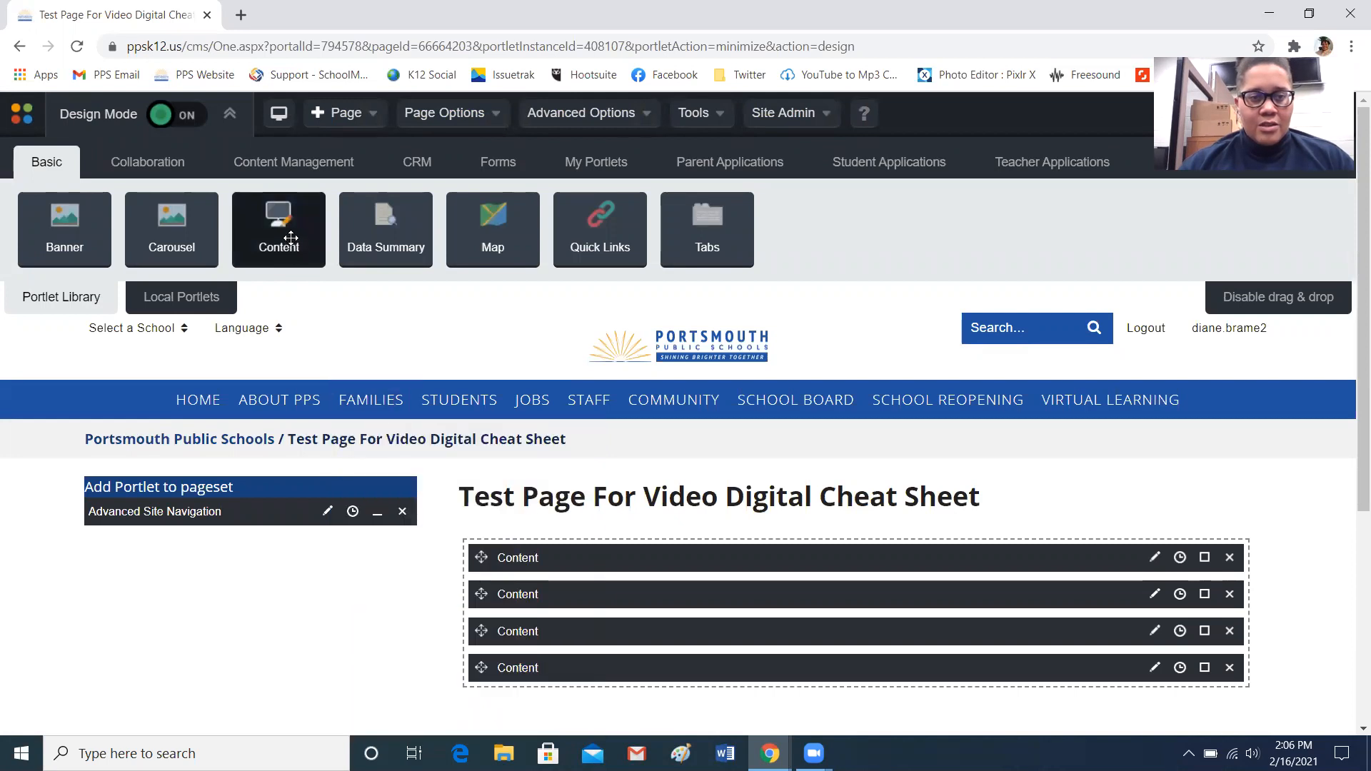
pyautogui.moveTo(290, 238); pyautogui.dragTo(691, 567)
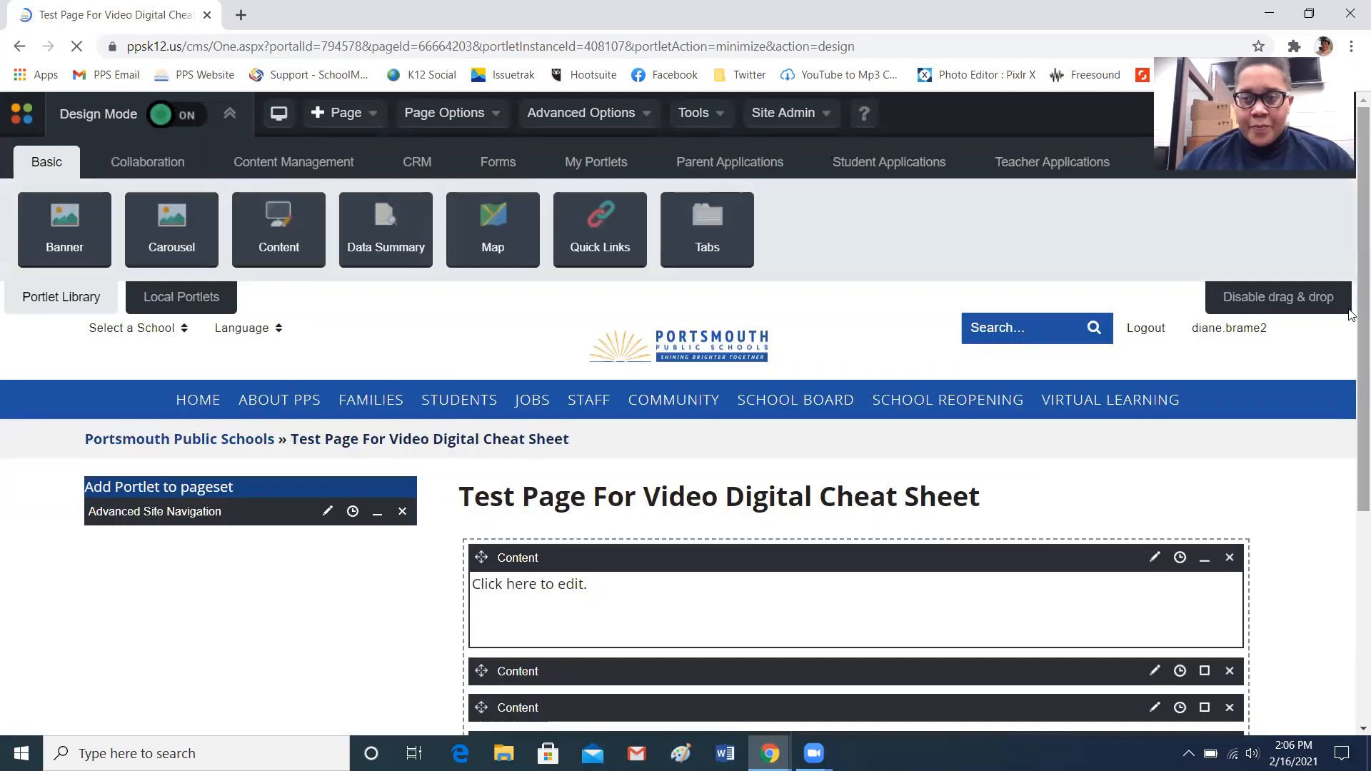
# Open the new Content portlet for editing and switch its editor to HTML view
pyautogui.click(1154, 559)
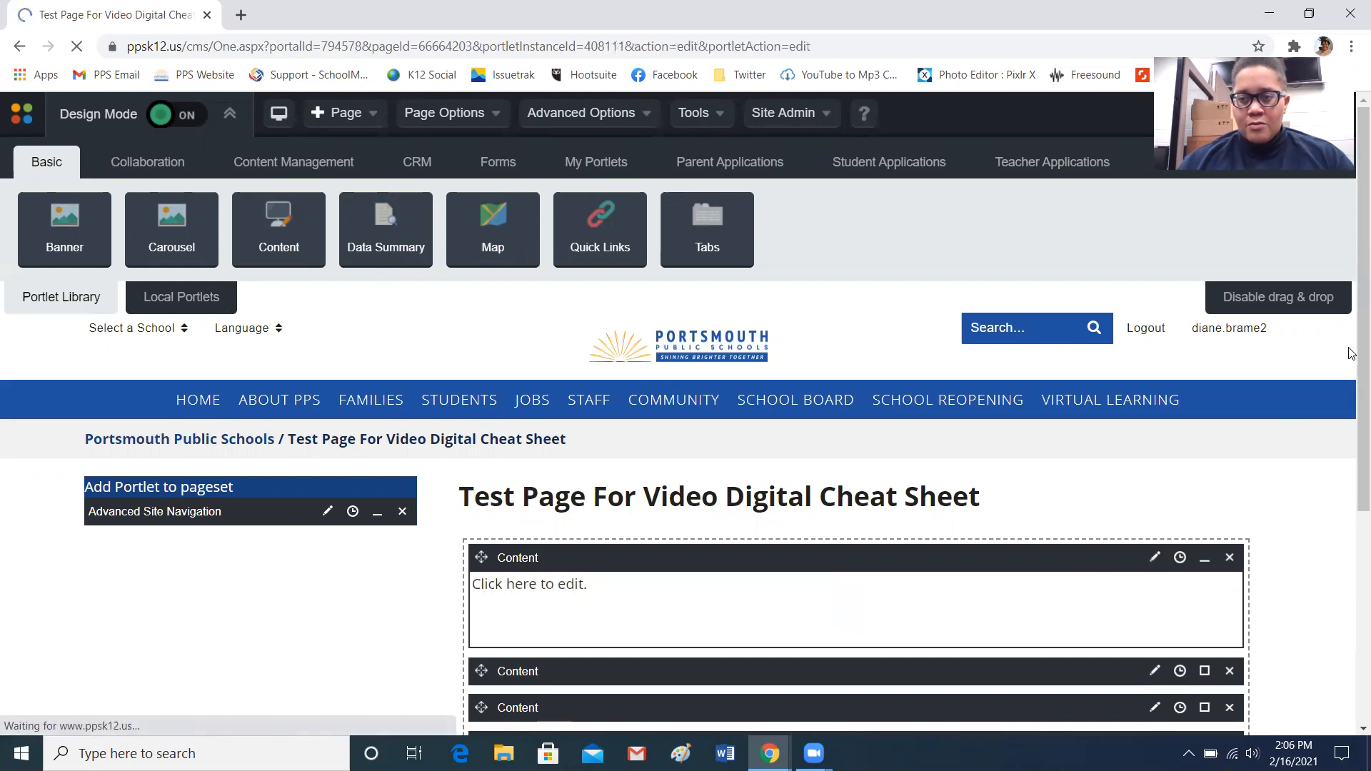
pyautogui.scroll(-2, 1349, 357)
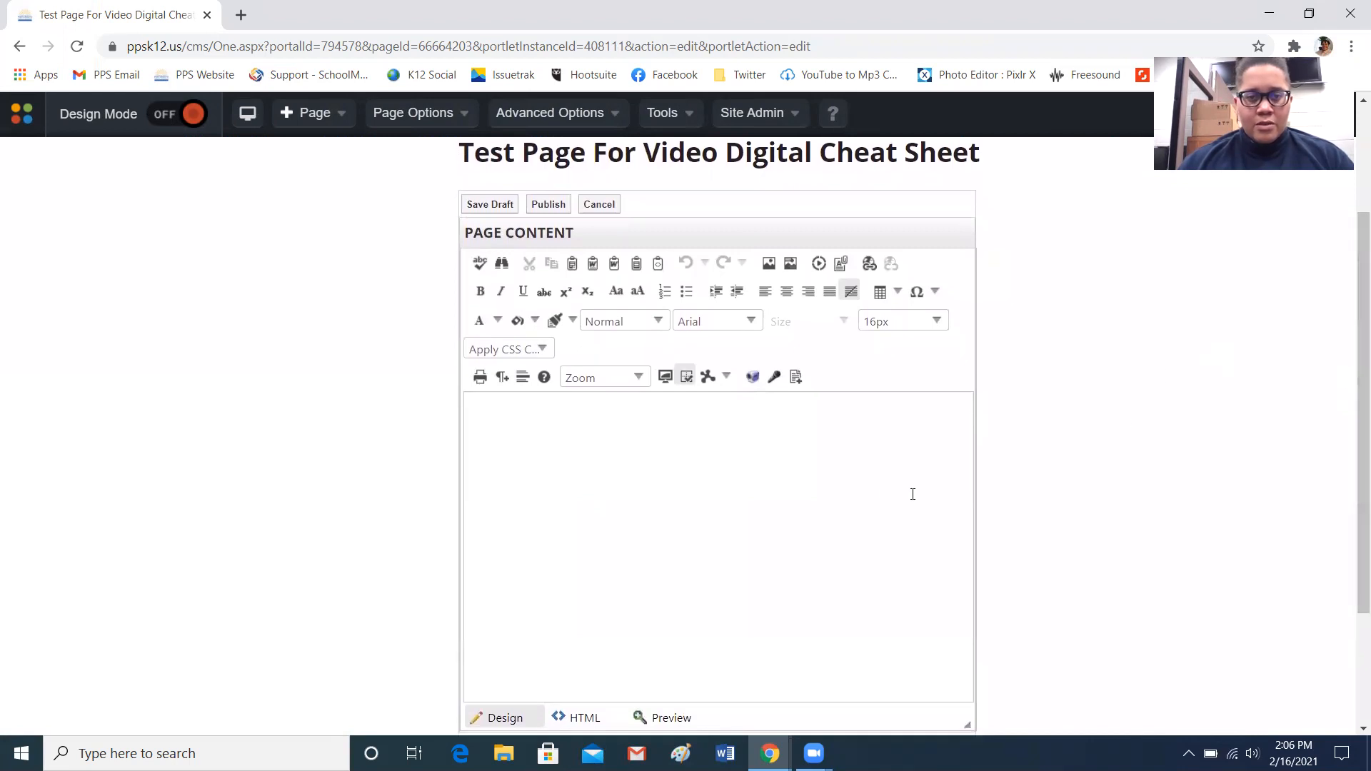
pyautogui.click(615, 463)
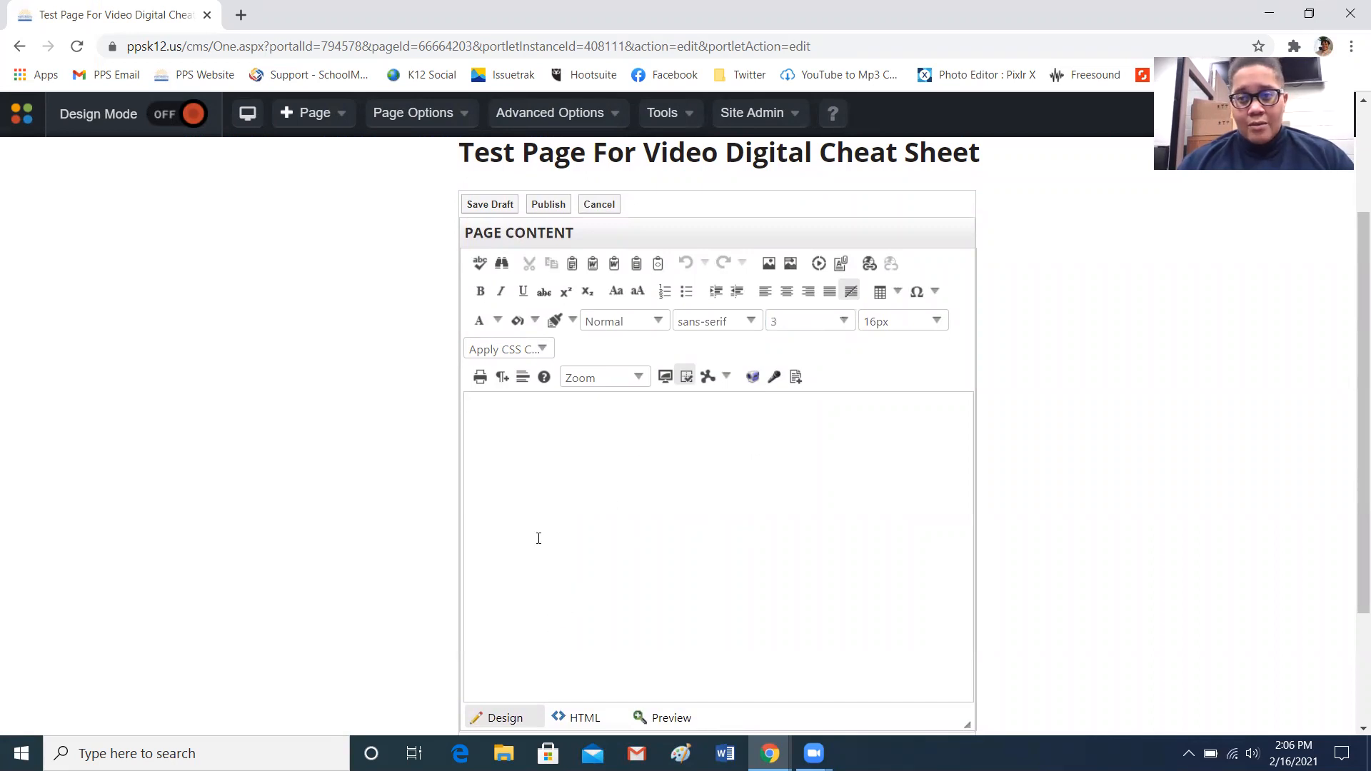
pyautogui.click(580, 718)
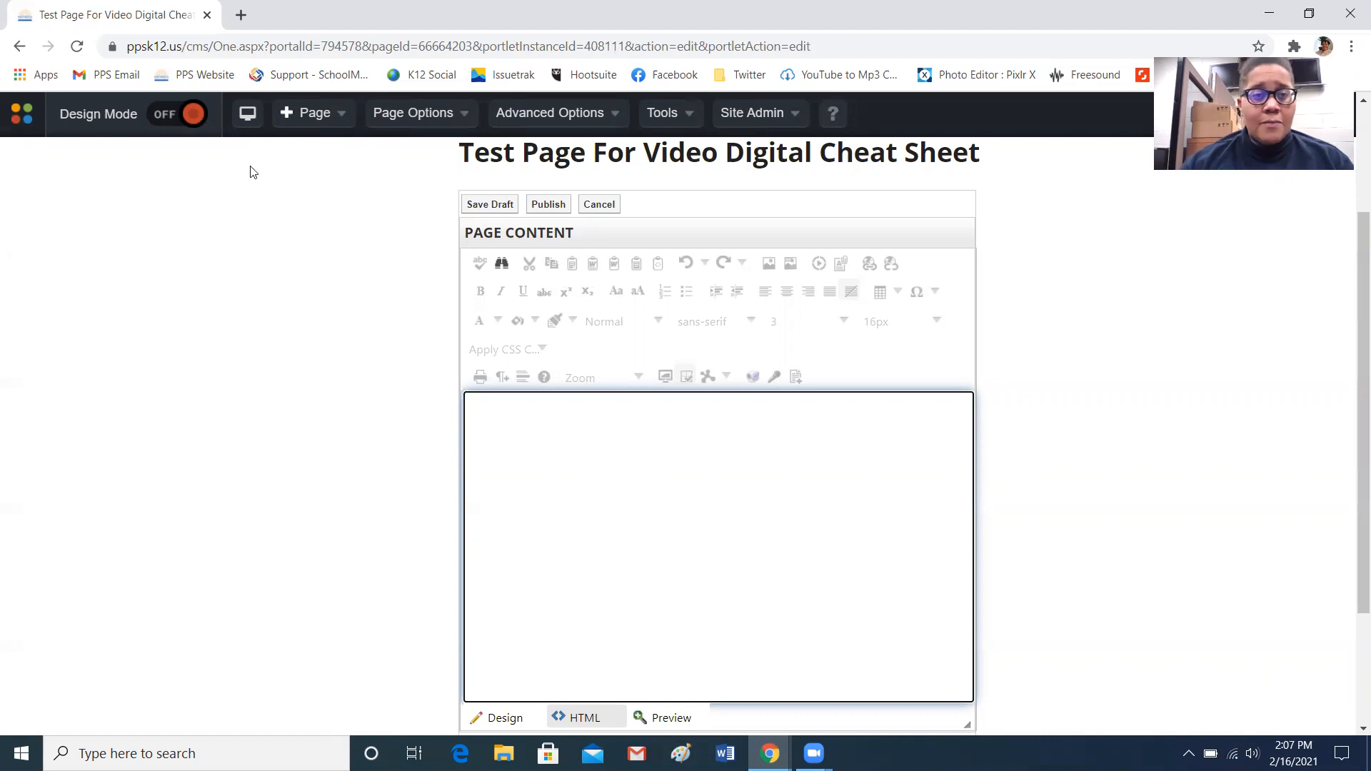
# Open YouTube in a new tab and view the channel's Portsmouth's Finest video from Your videos
pyautogui.click(242, 16)
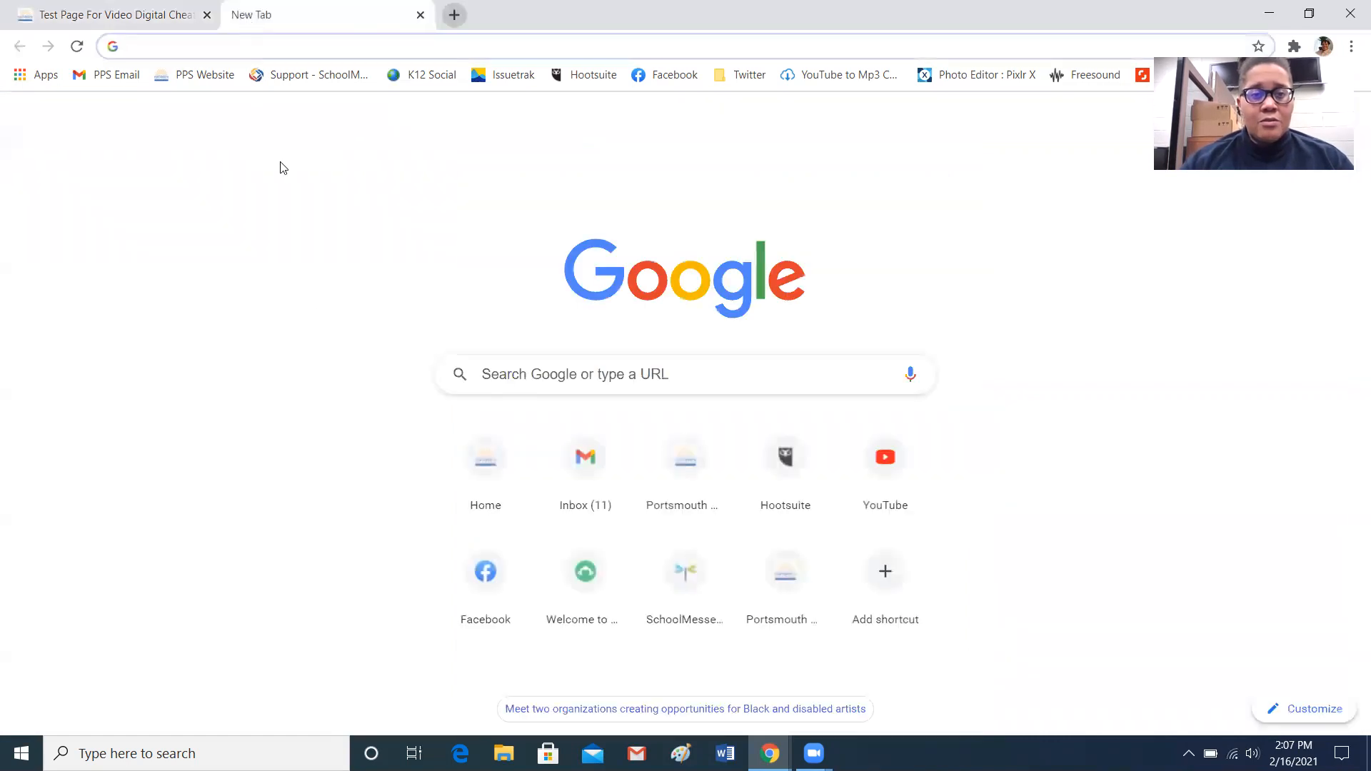
pyautogui.click(875, 474)
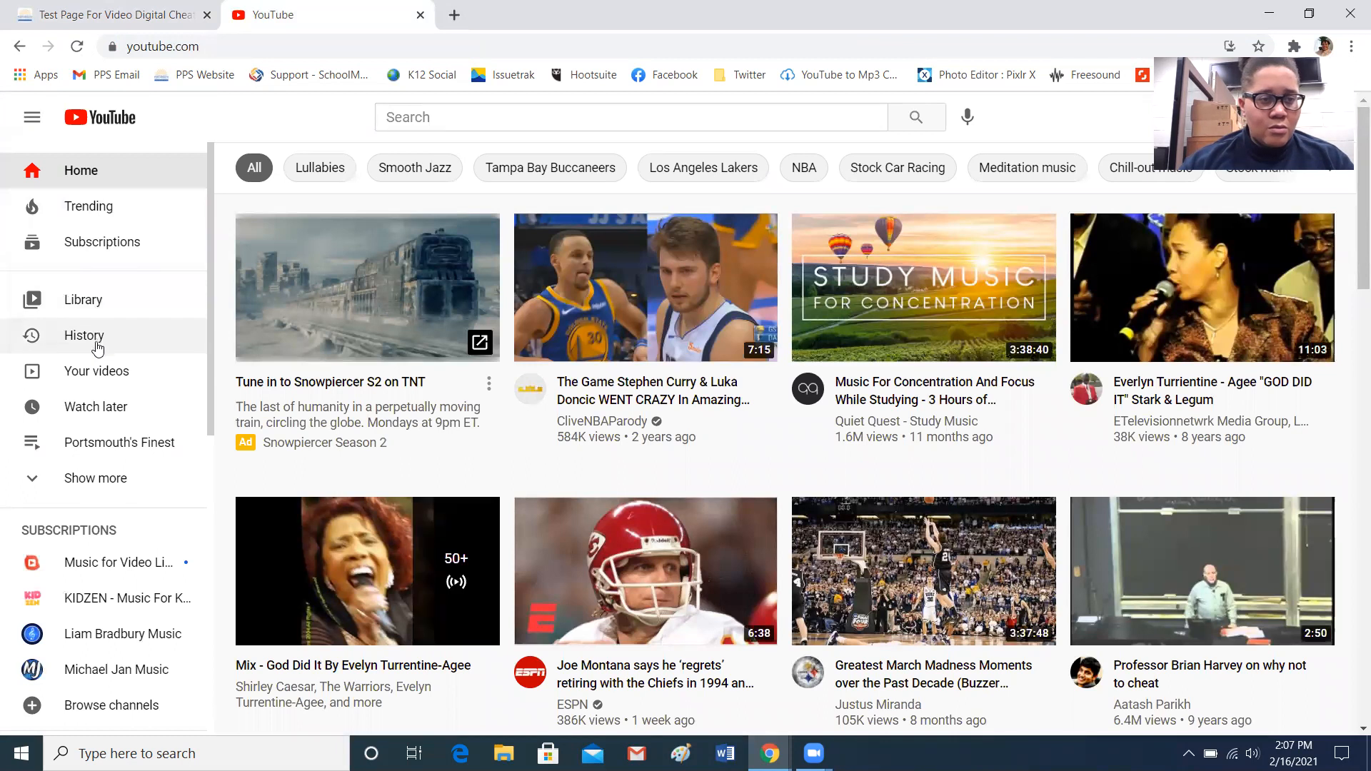
pyautogui.click(105, 373)
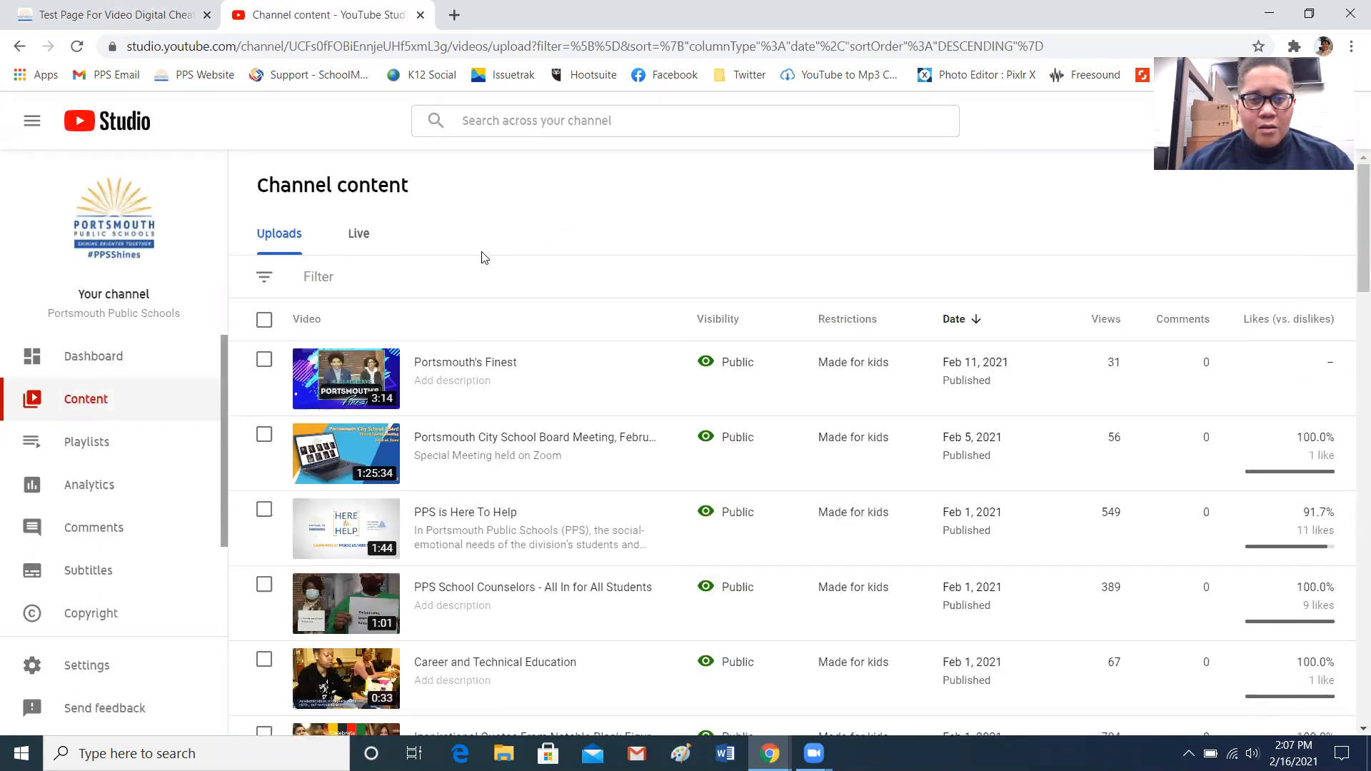
pyautogui.moveTo(546, 370)
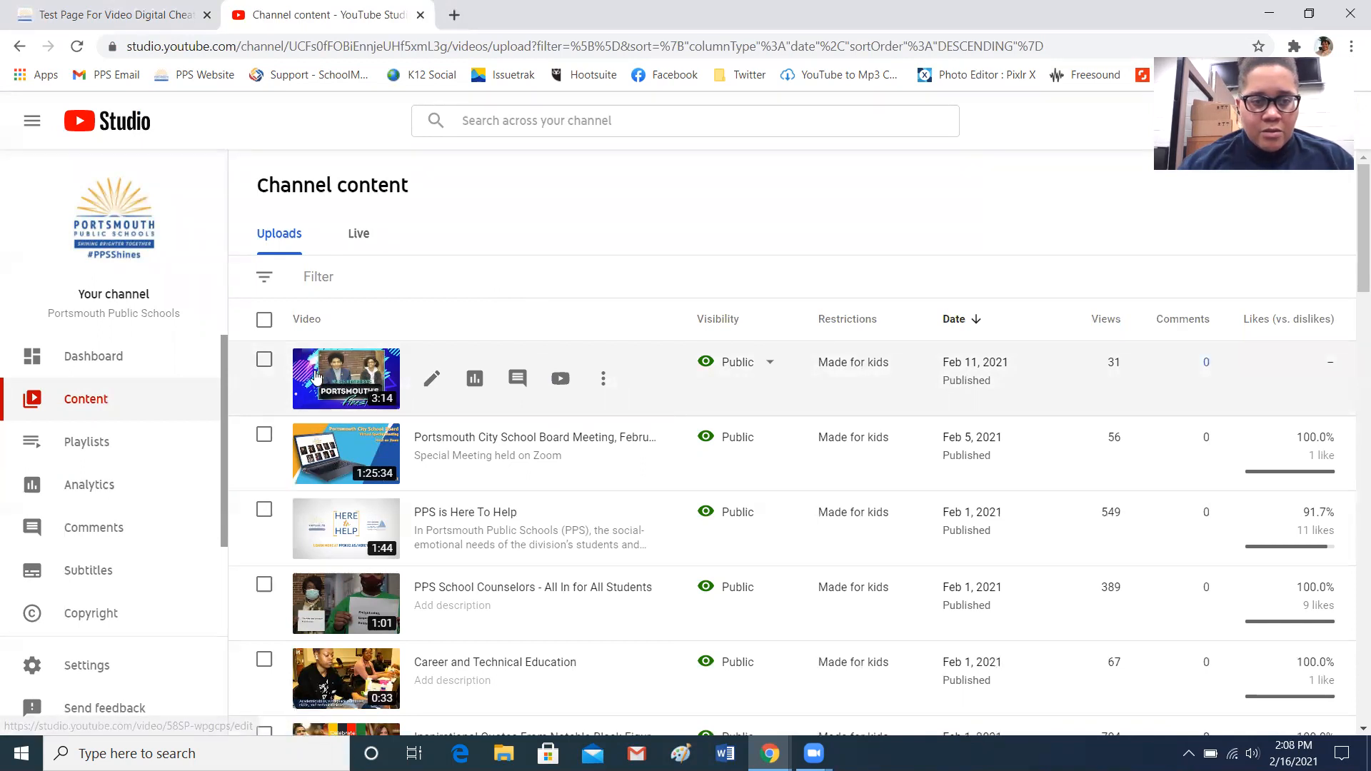
pyautogui.click(560, 378)
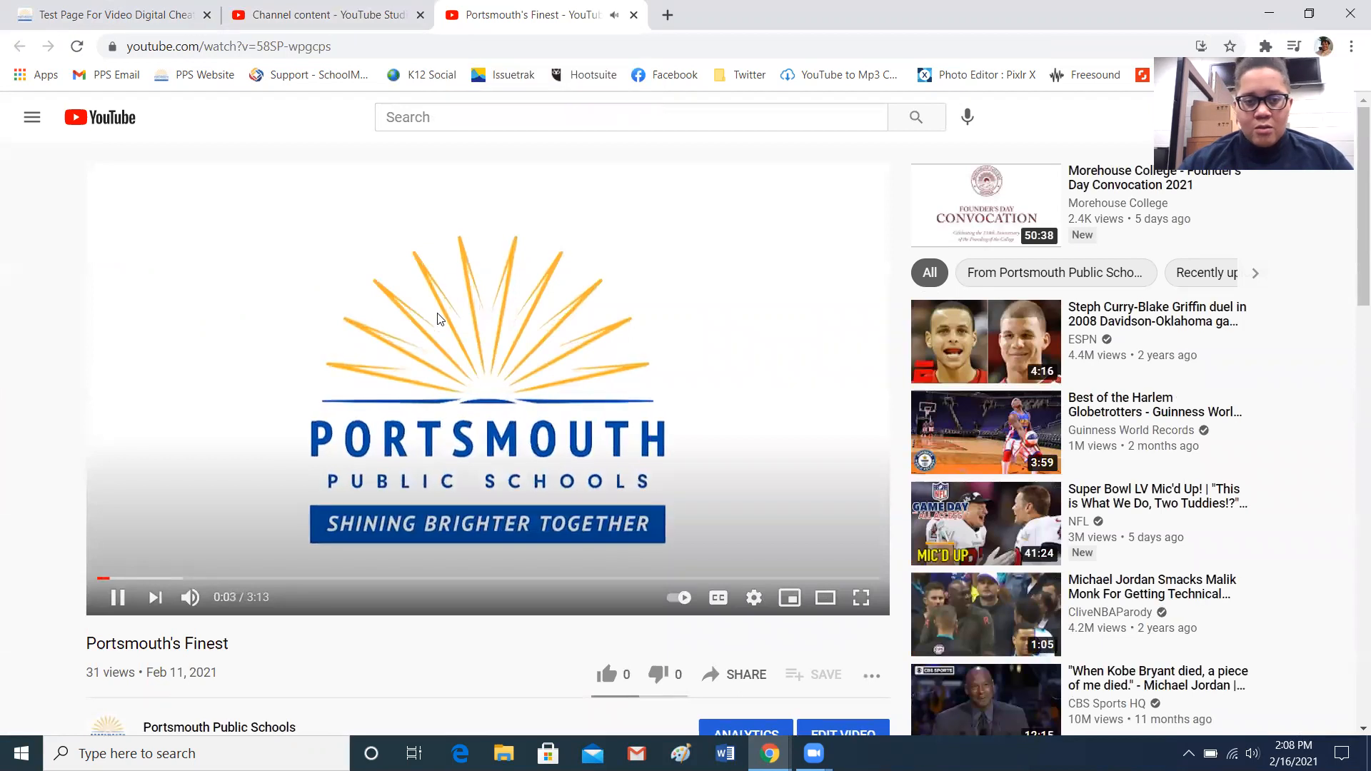
# Pause the video and copy its embed code from the Share dialog's Embed option
pyautogui.click(421, 371)
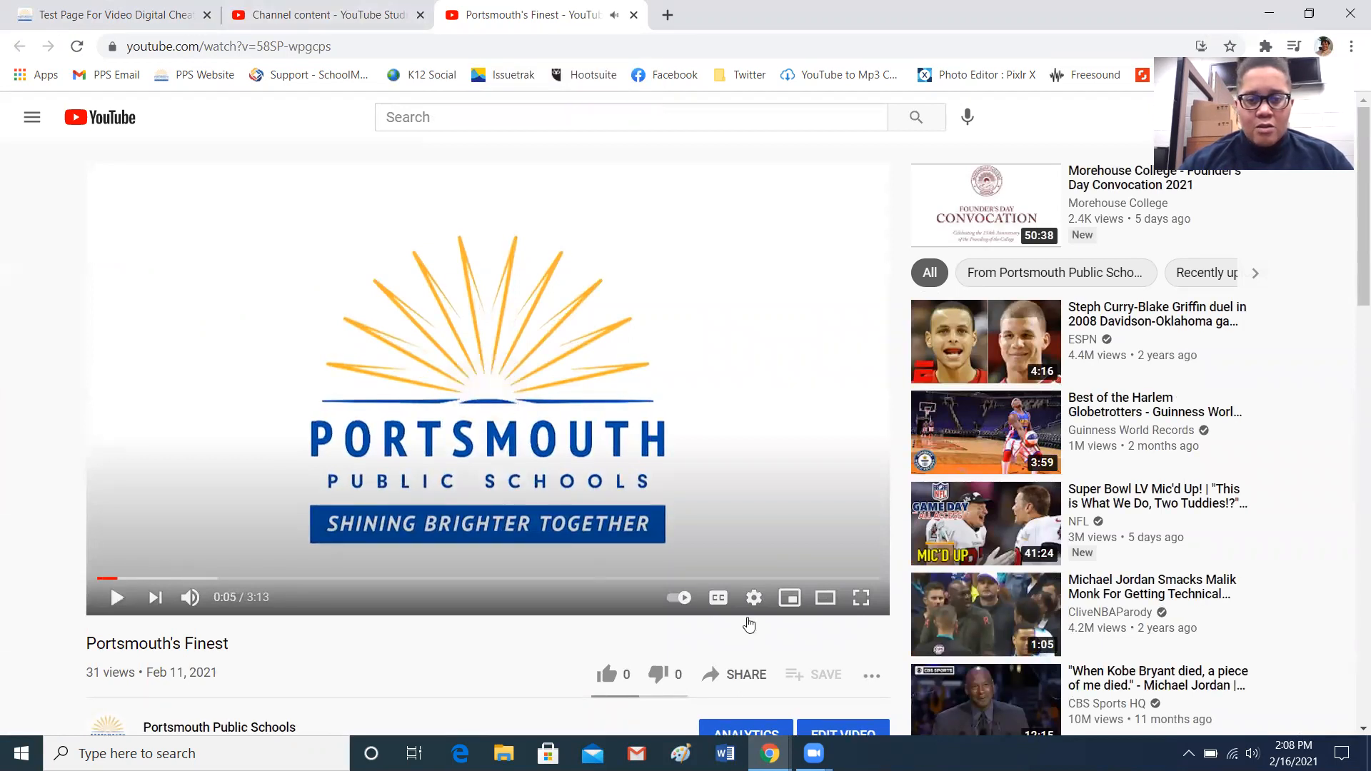
pyautogui.click(739, 675)
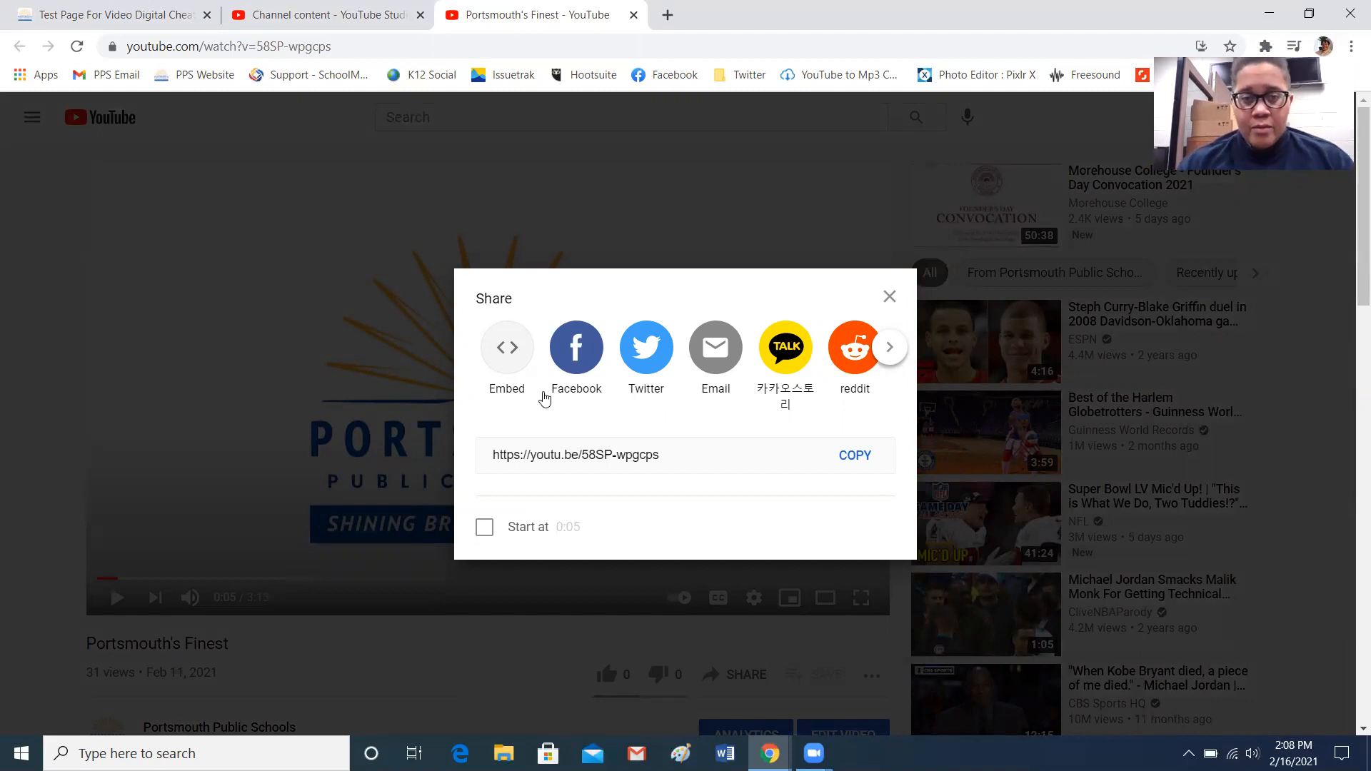
pyautogui.click(521, 362)
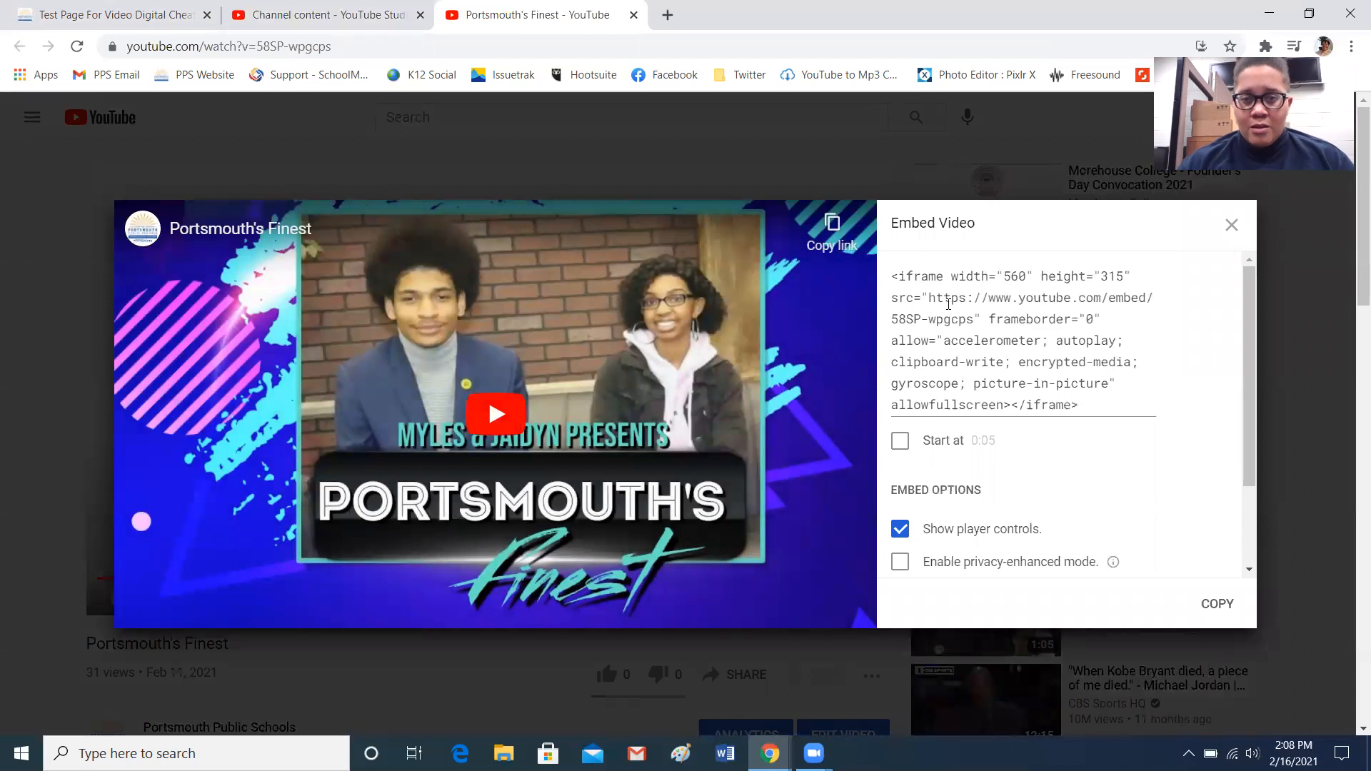
pyautogui.moveTo(893, 274)
pyautogui.mouseDown()
pyautogui.moveTo(946, 279)
pyautogui.moveTo(953, 307)
pyautogui.moveTo(1096, 411)
pyautogui.mouseUp()
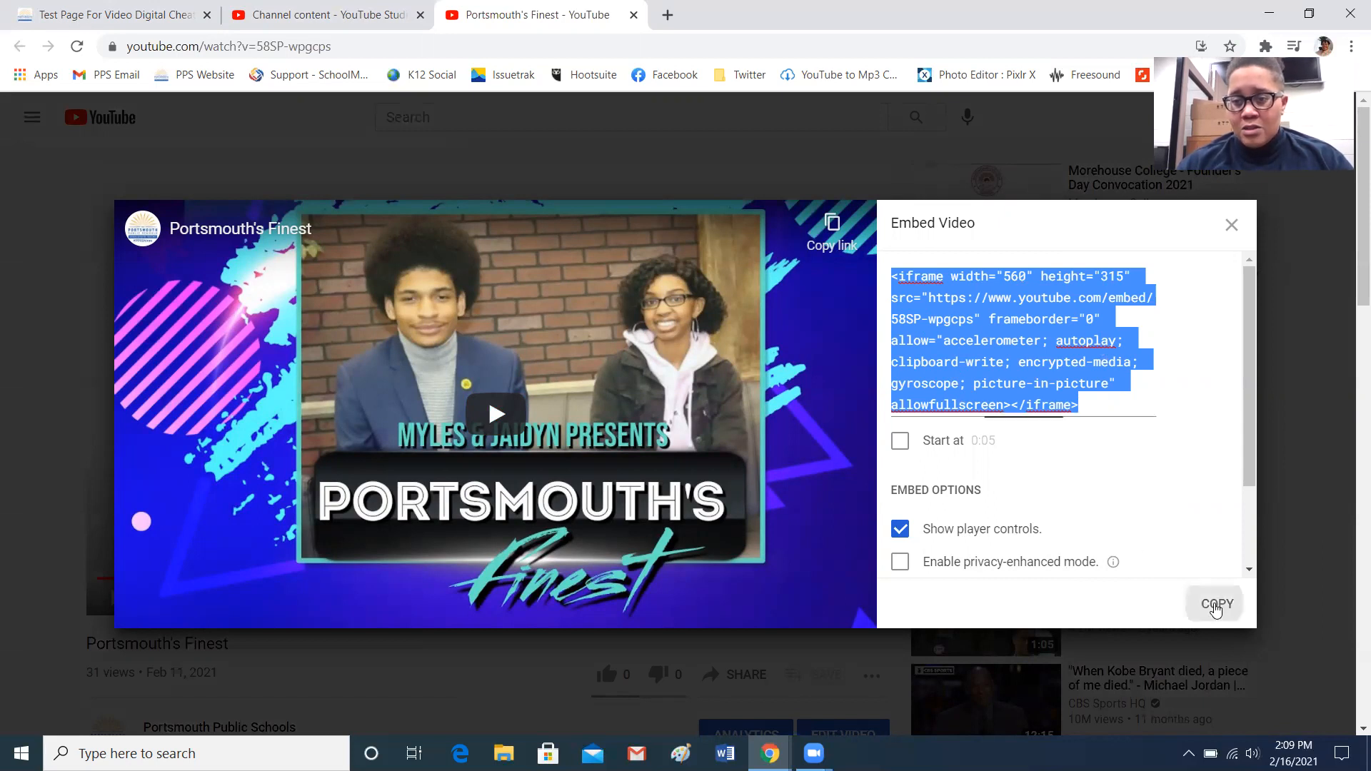
pyautogui.click(1216, 606)
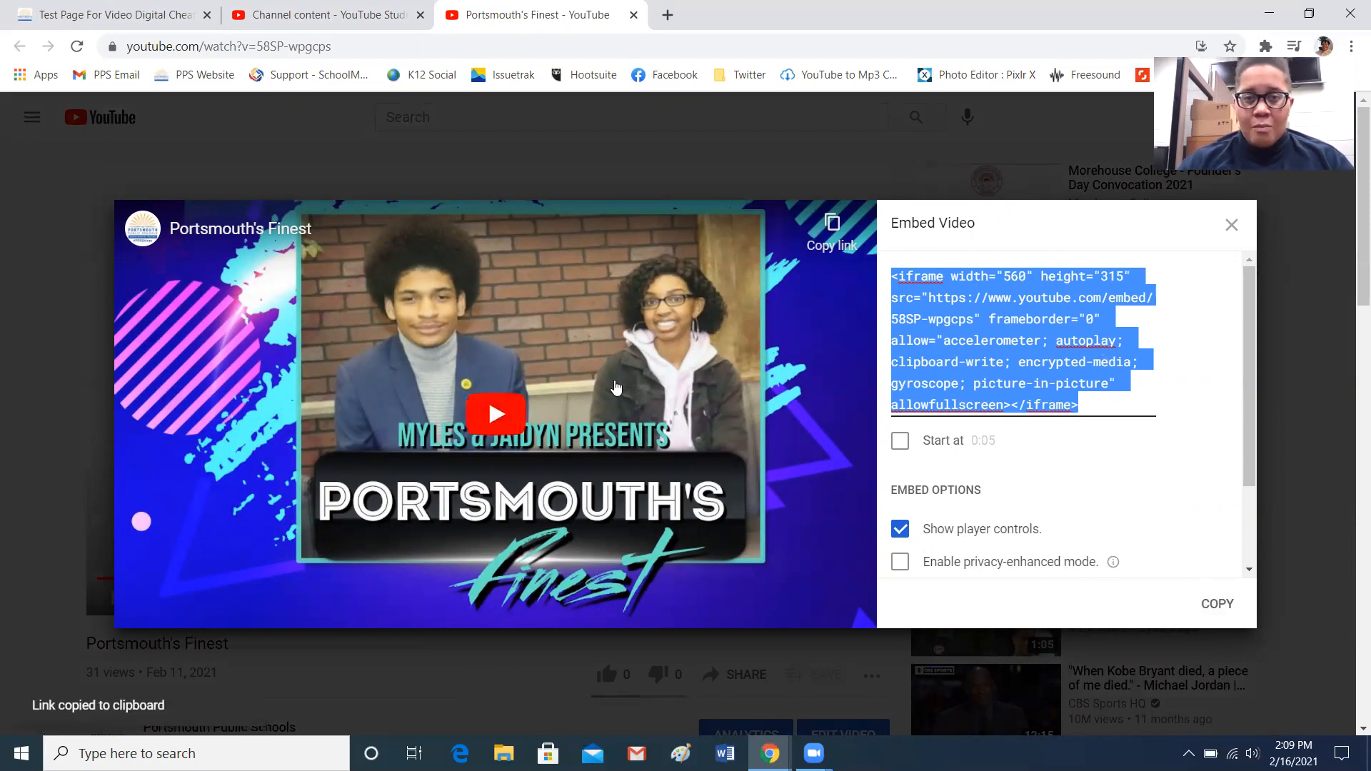
# Return to the page editor tab and paste the embed code into the portlet's HTML view
pyautogui.click(147, 23)
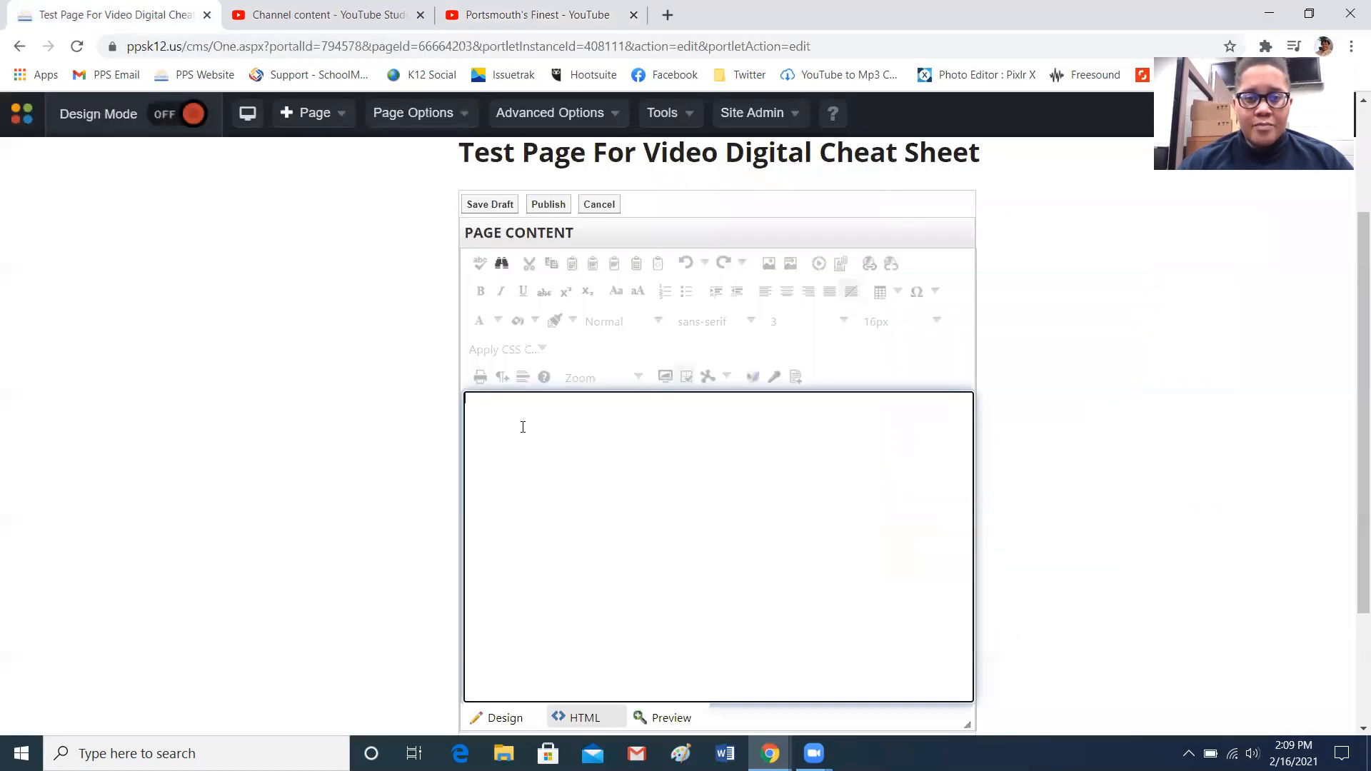
pyautogui.click(521, 715)
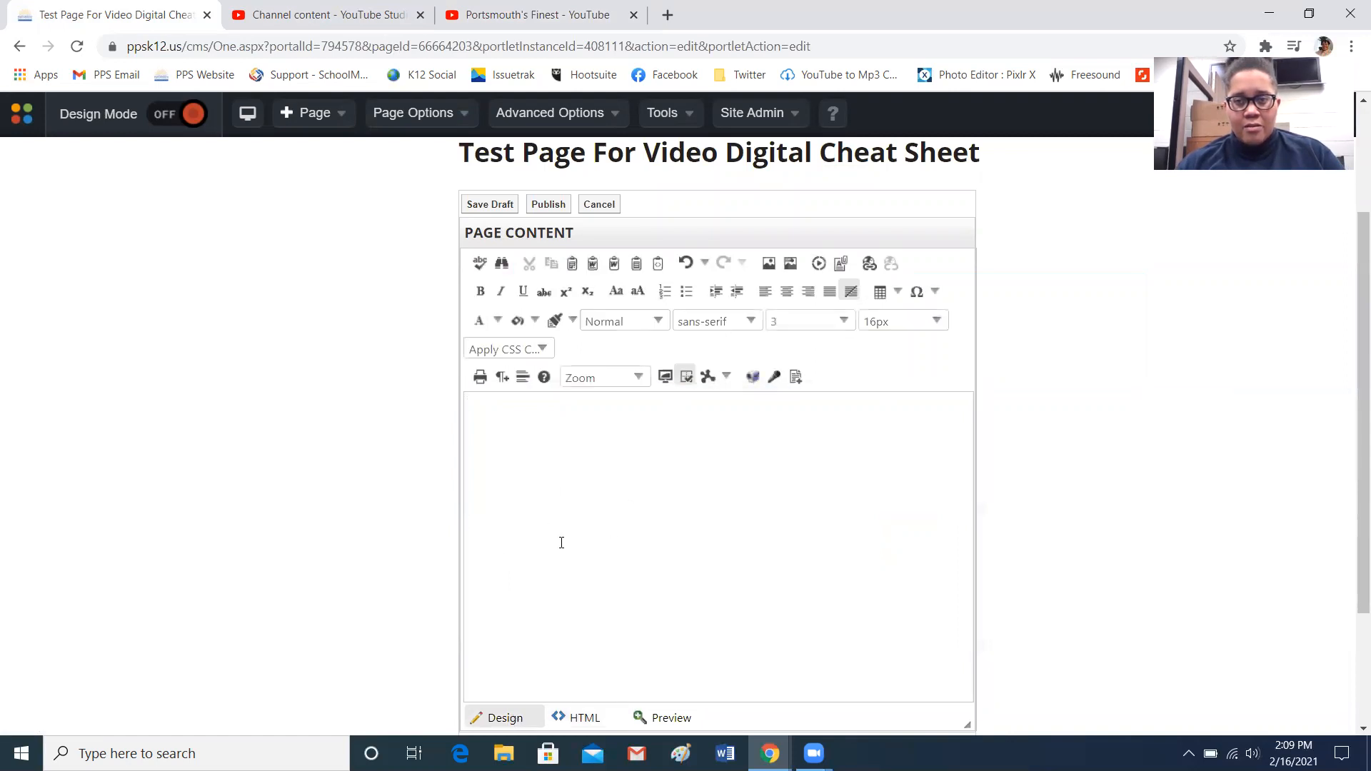
pyautogui.click(580, 716)
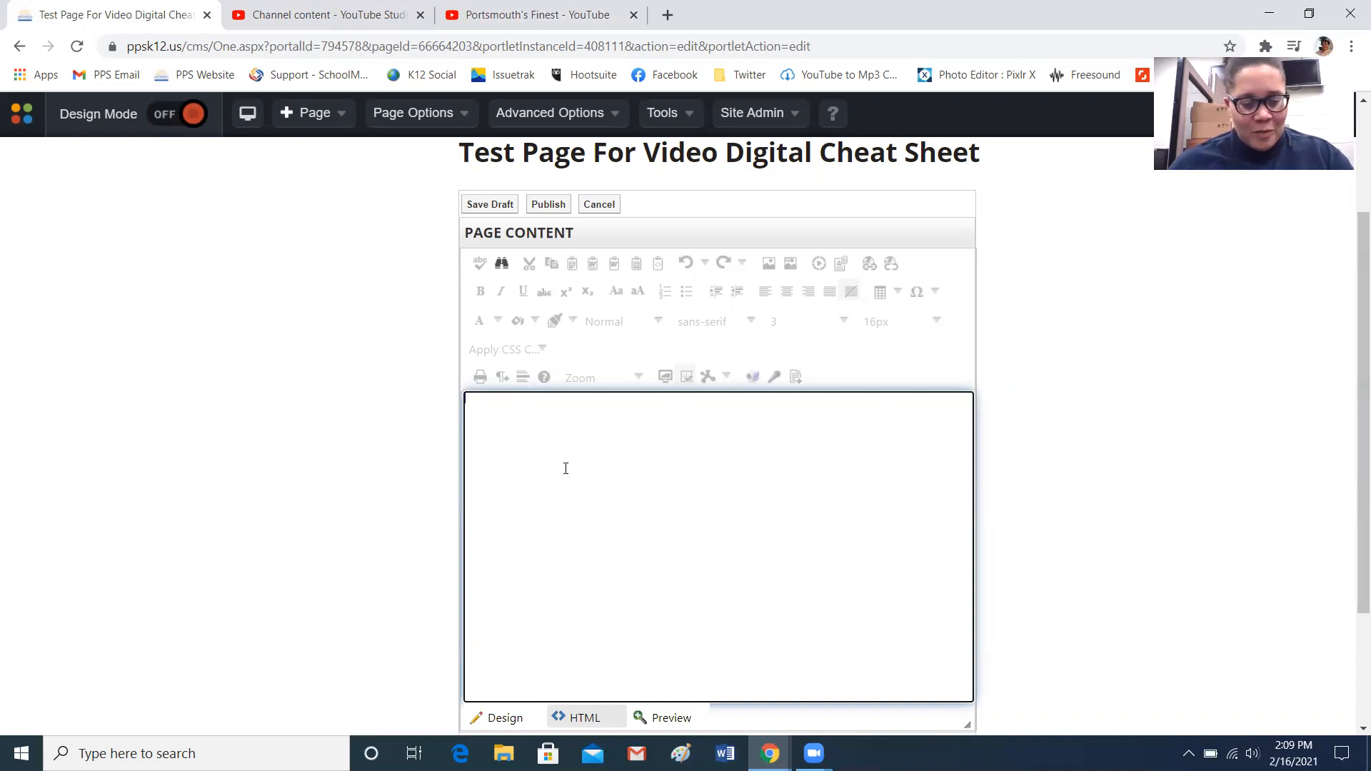
pyautogui.hotkey('ctrl', 'v')
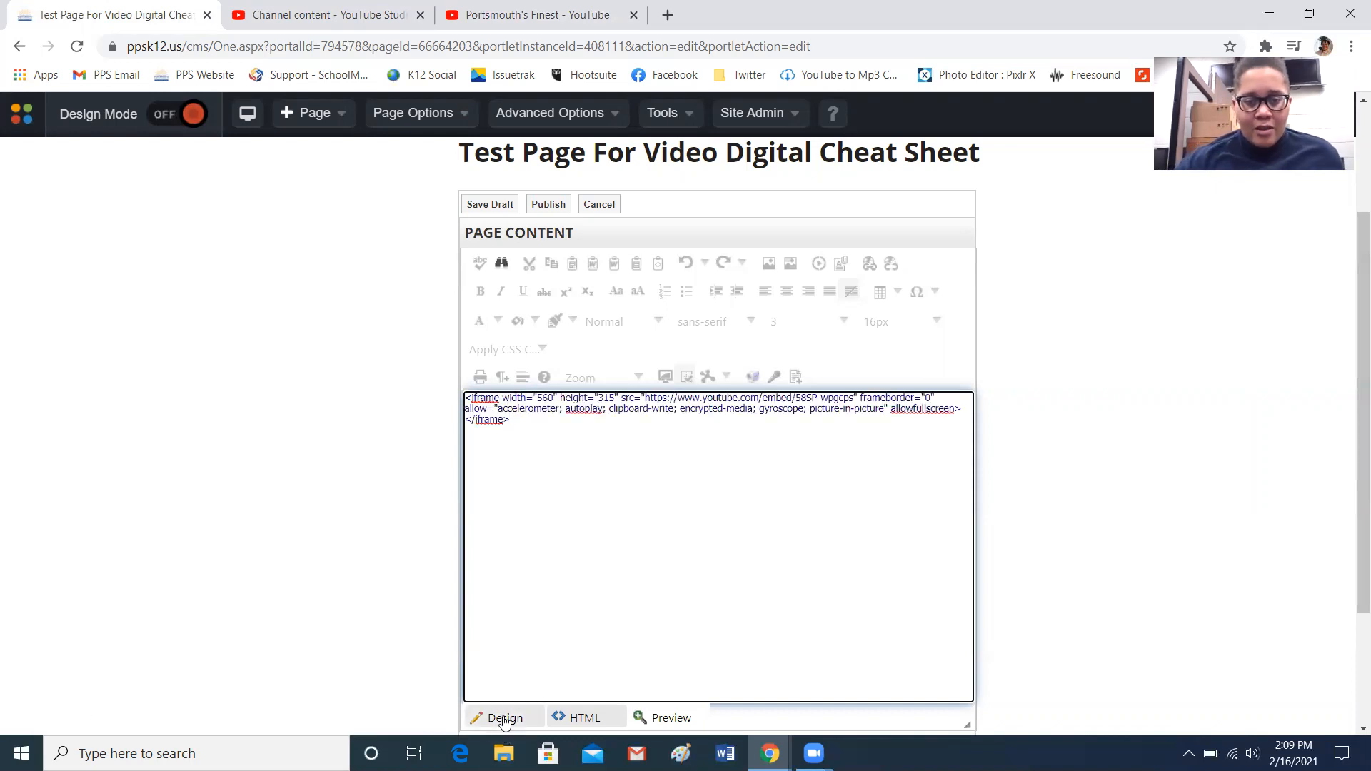
# Preview the embedded video in Design view, then publish the content, answering No to changing the page status
pyautogui.moveTo(1357, 359); pyautogui.dragTo(1358, 384)
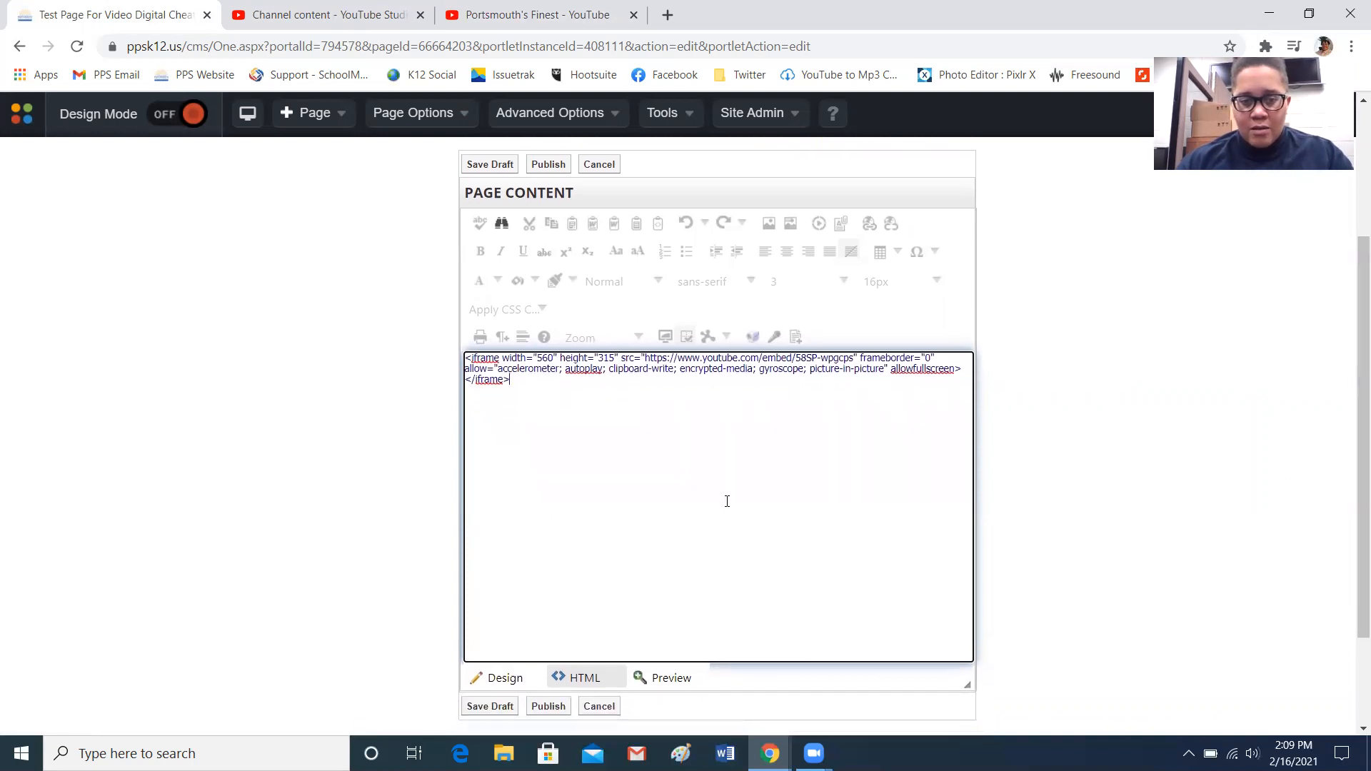
pyautogui.click(516, 684)
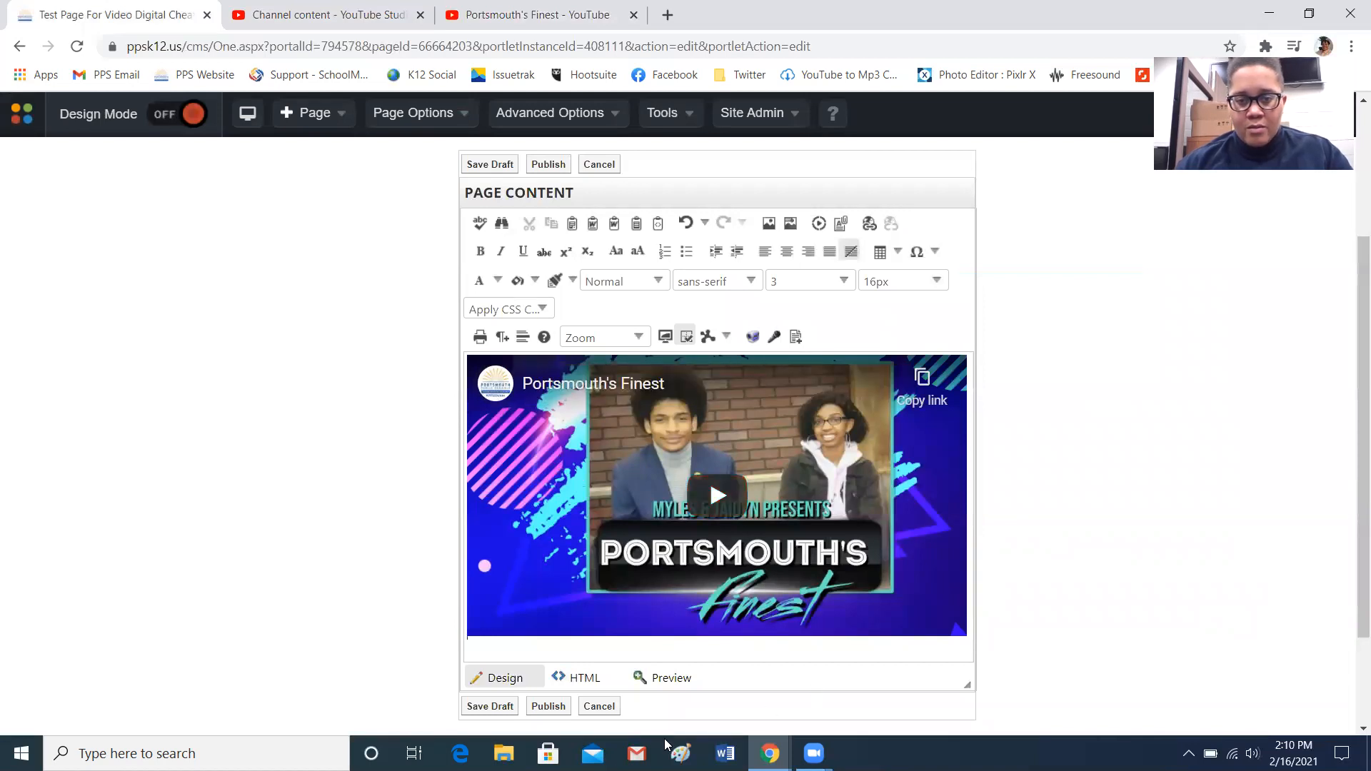
pyautogui.click(548, 706)
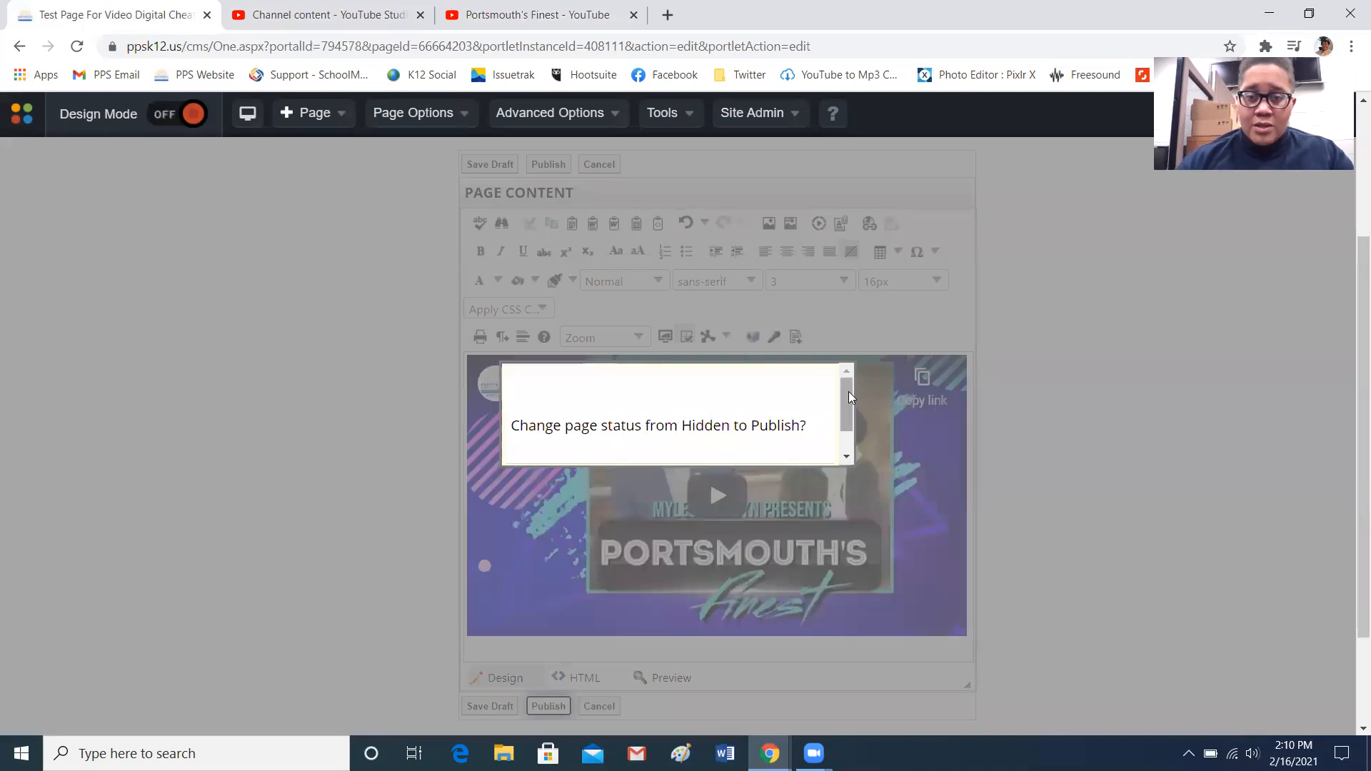
pyautogui.moveTo(848, 391); pyautogui.dragTo(847, 438)
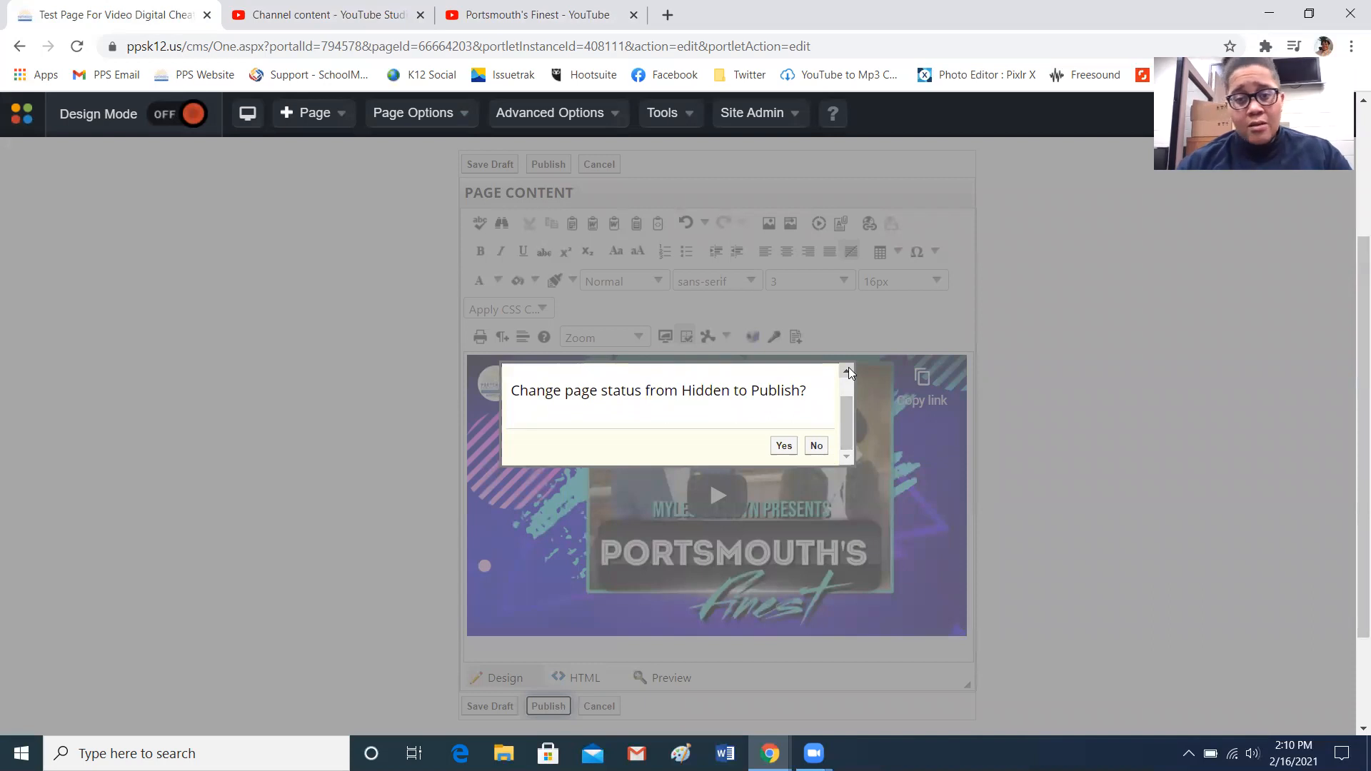
pyautogui.click(818, 445)
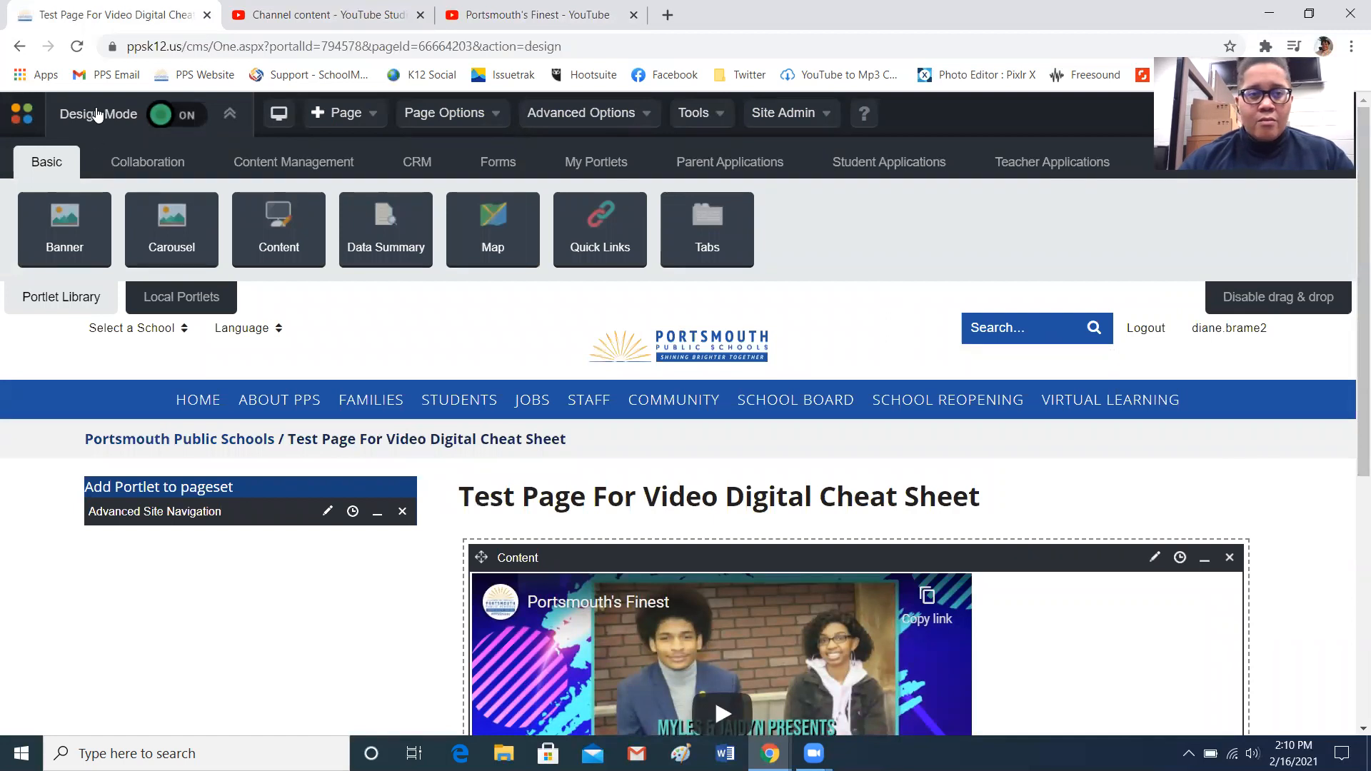
# Turn off design mode and play the embedded video on the live page, entering and leaving full screen
pyautogui.click(158, 118)
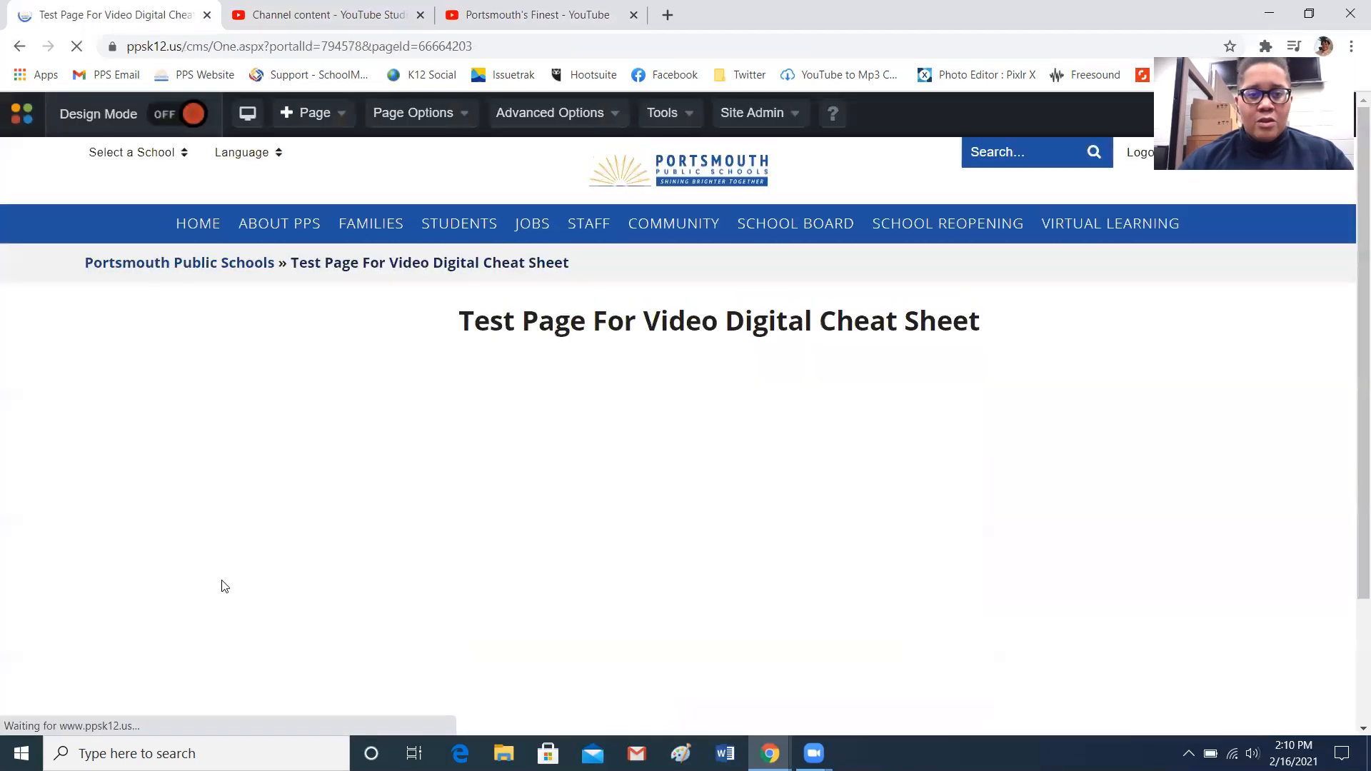
pyautogui.moveTo(1352, 301); pyautogui.dragTo(1351, 346)
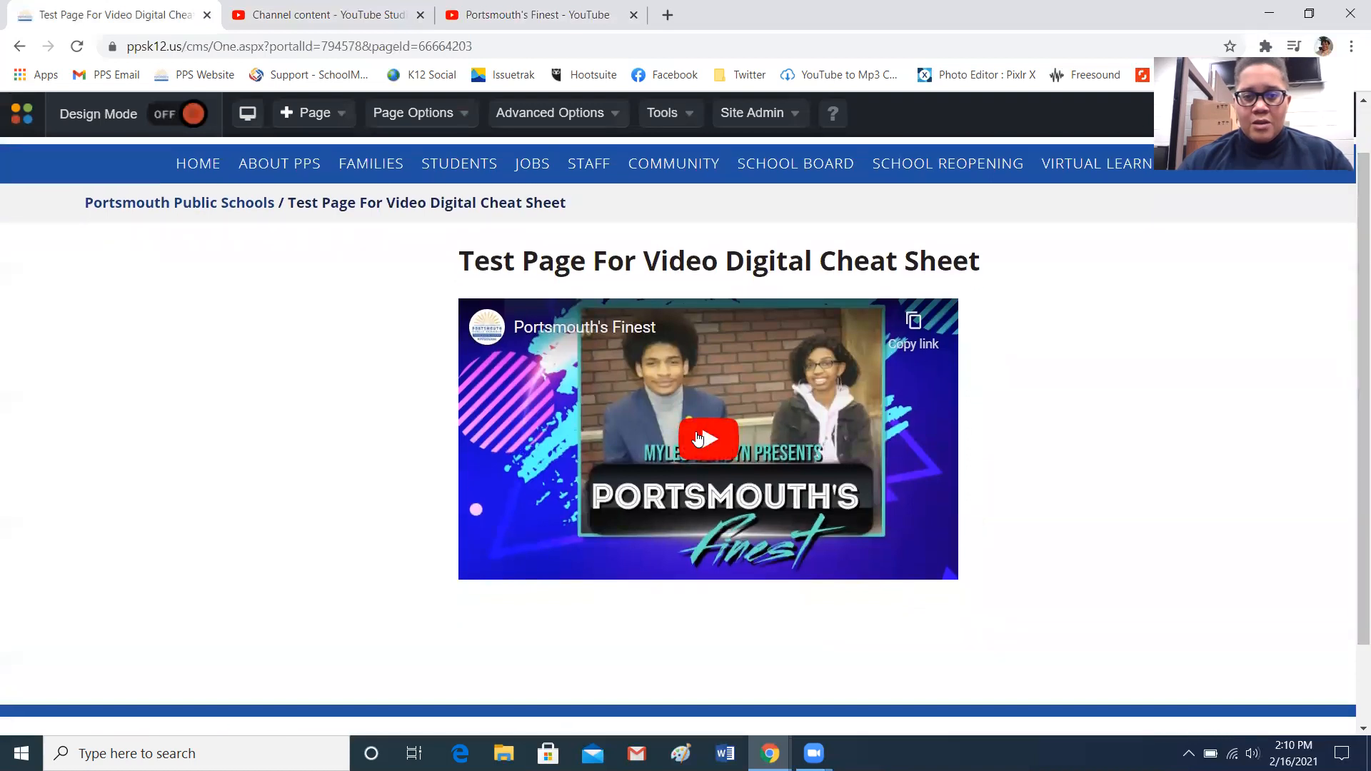
pyautogui.click(698, 439)
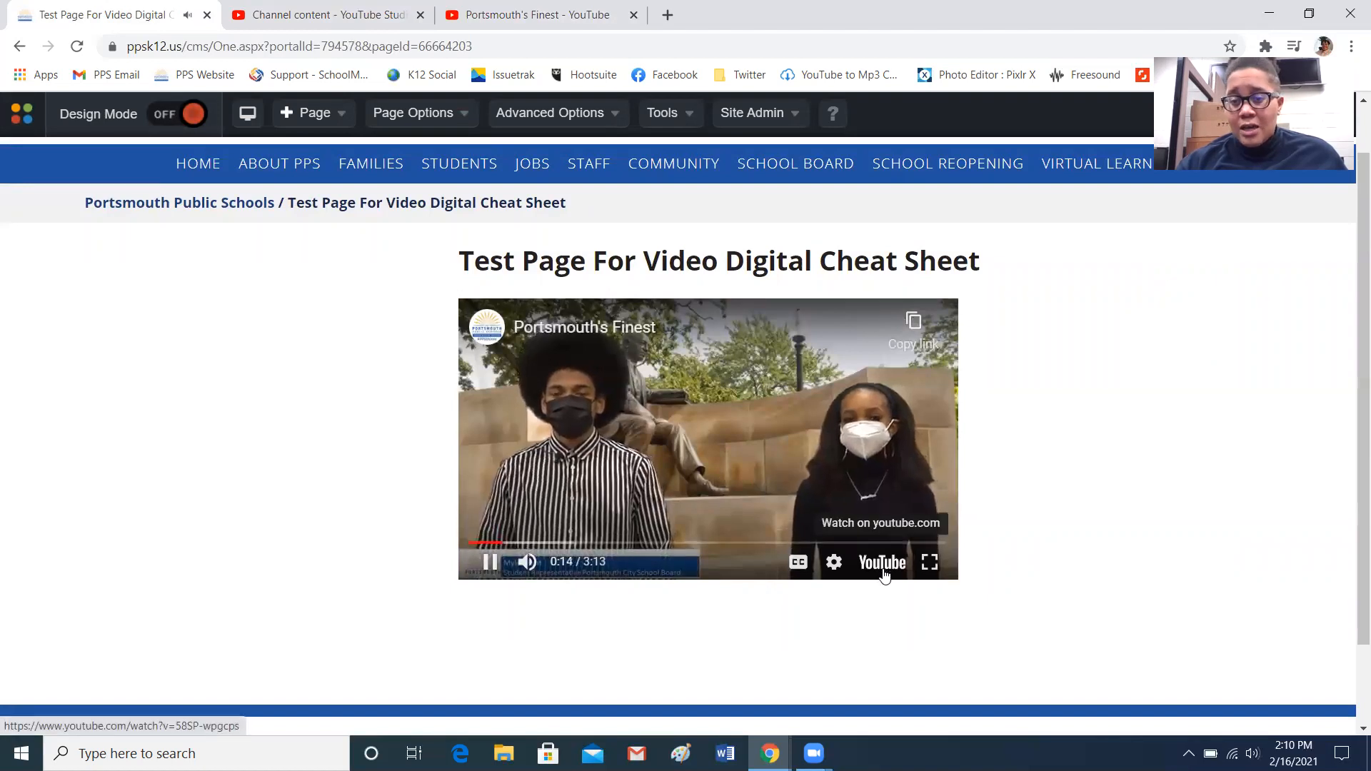
pyautogui.click(938, 569)
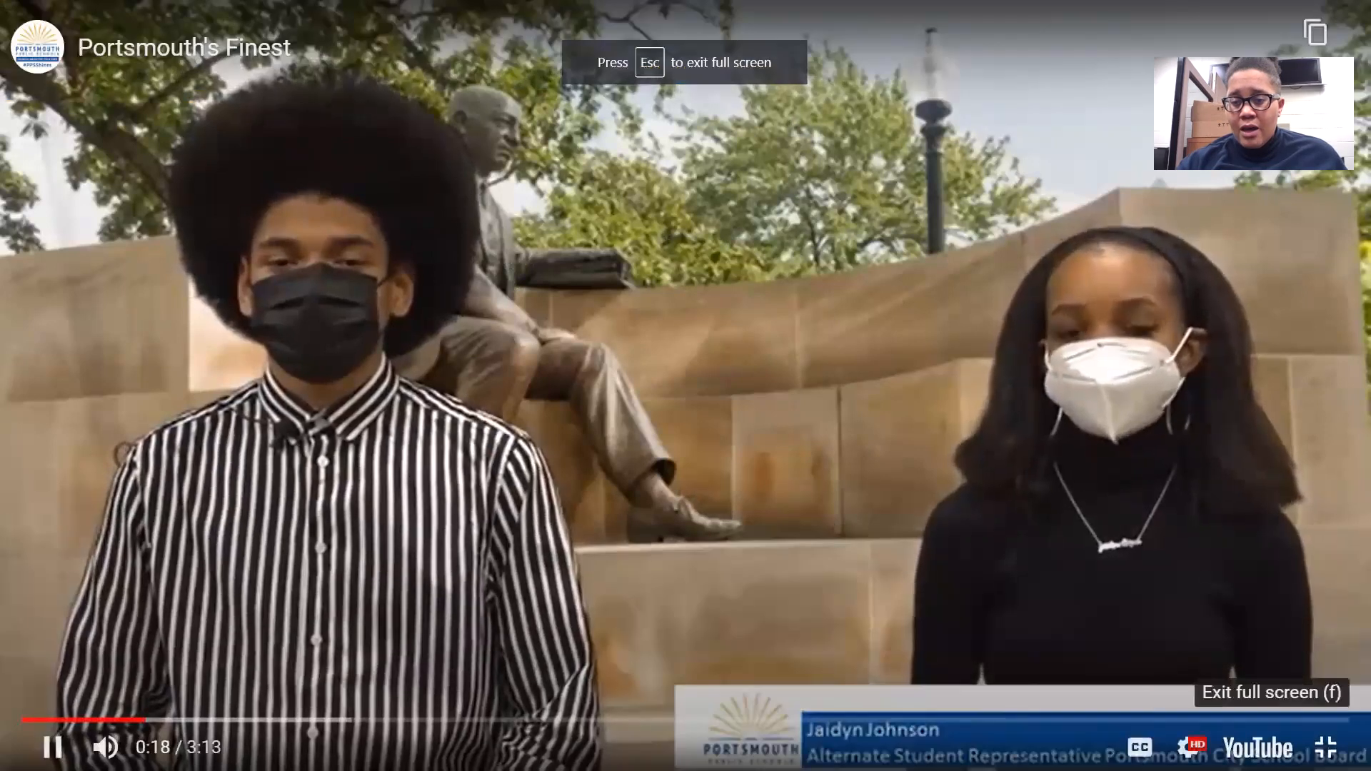
pyautogui.click(1326, 747)
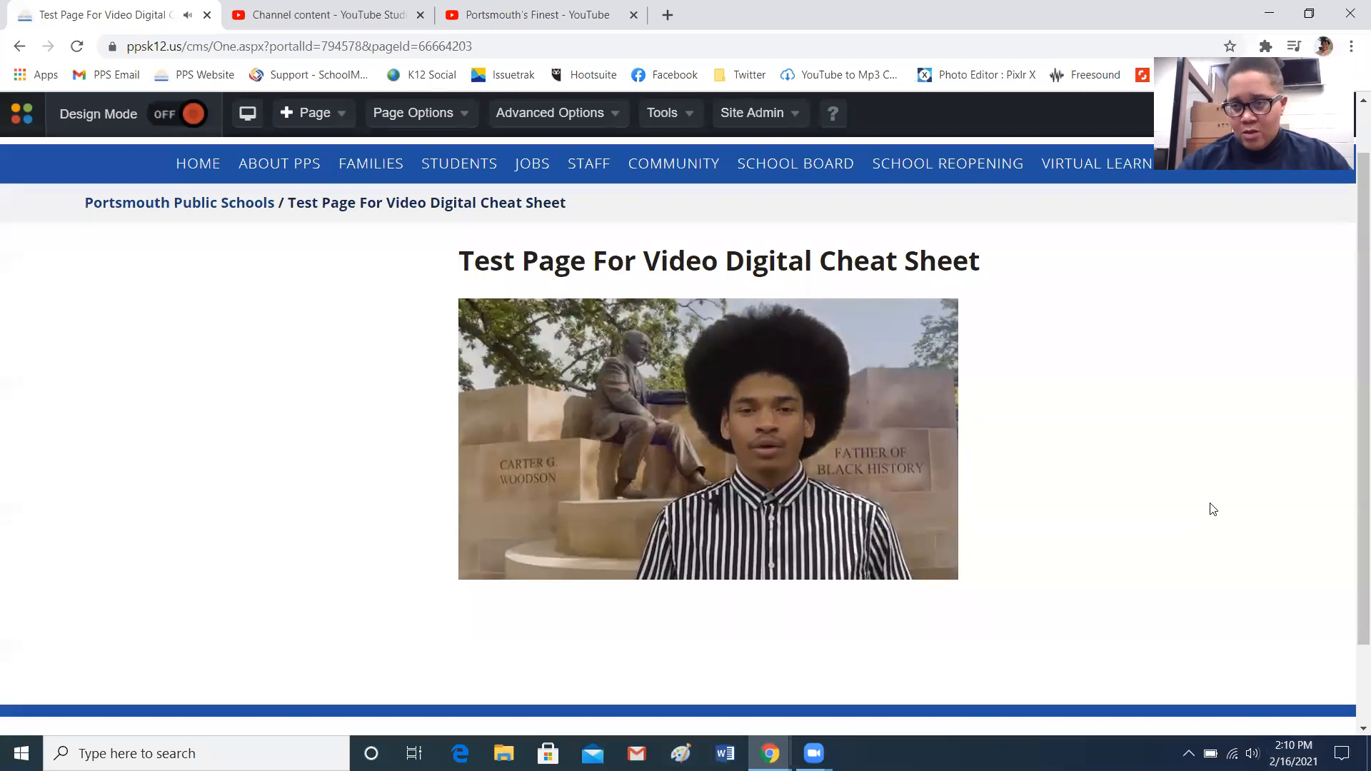
# Scroll through the live page, pause the video, and switch design mode back on
pyautogui.scroll(-1, 1351, 442)
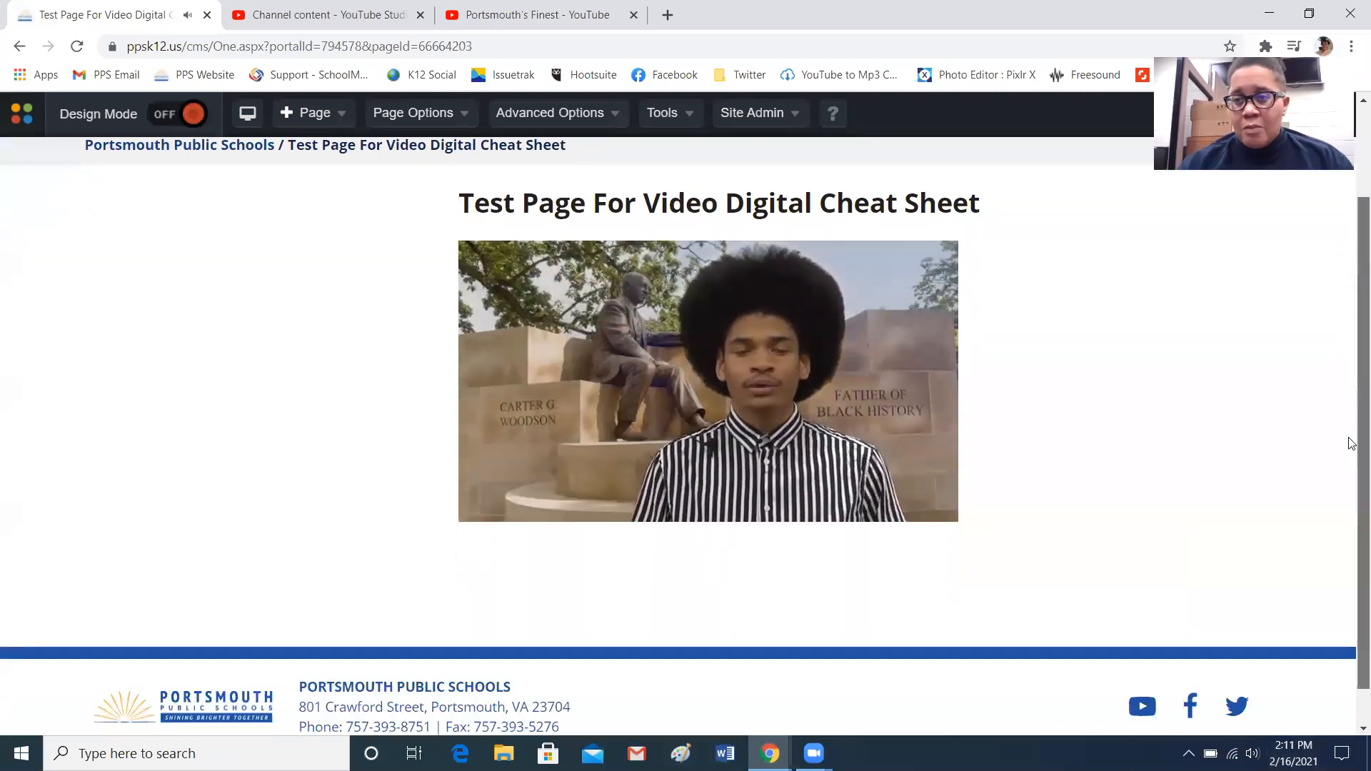
pyautogui.scroll(2, 1351, 442)
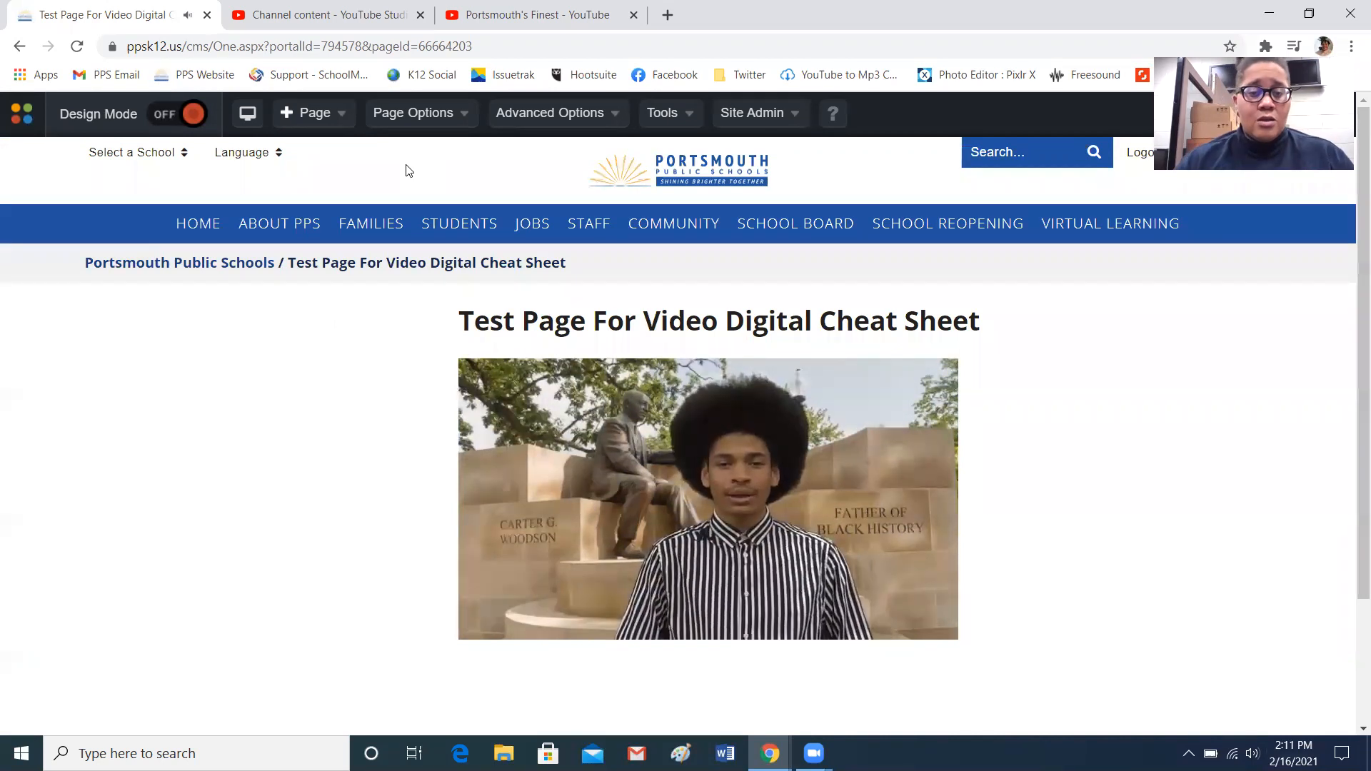
pyautogui.moveTo(681, 510)
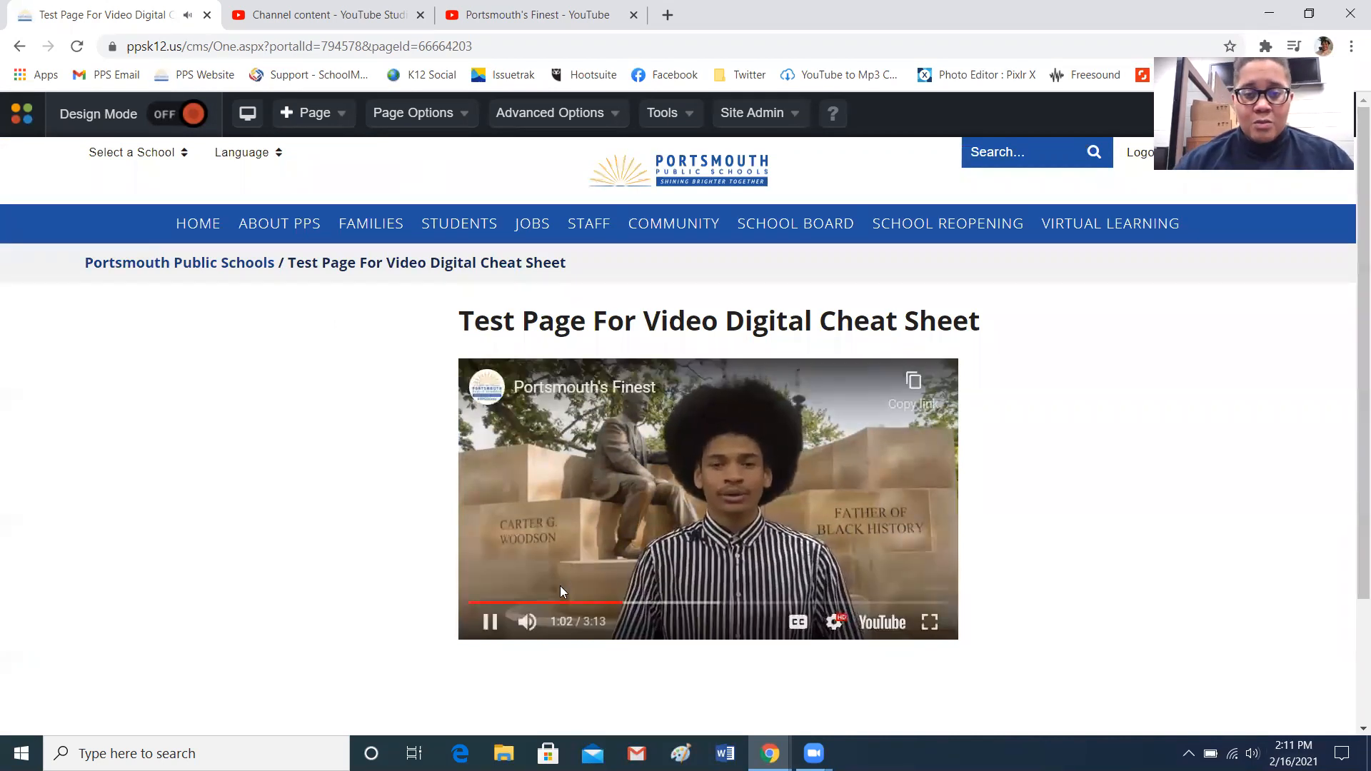
pyautogui.click(490, 621)
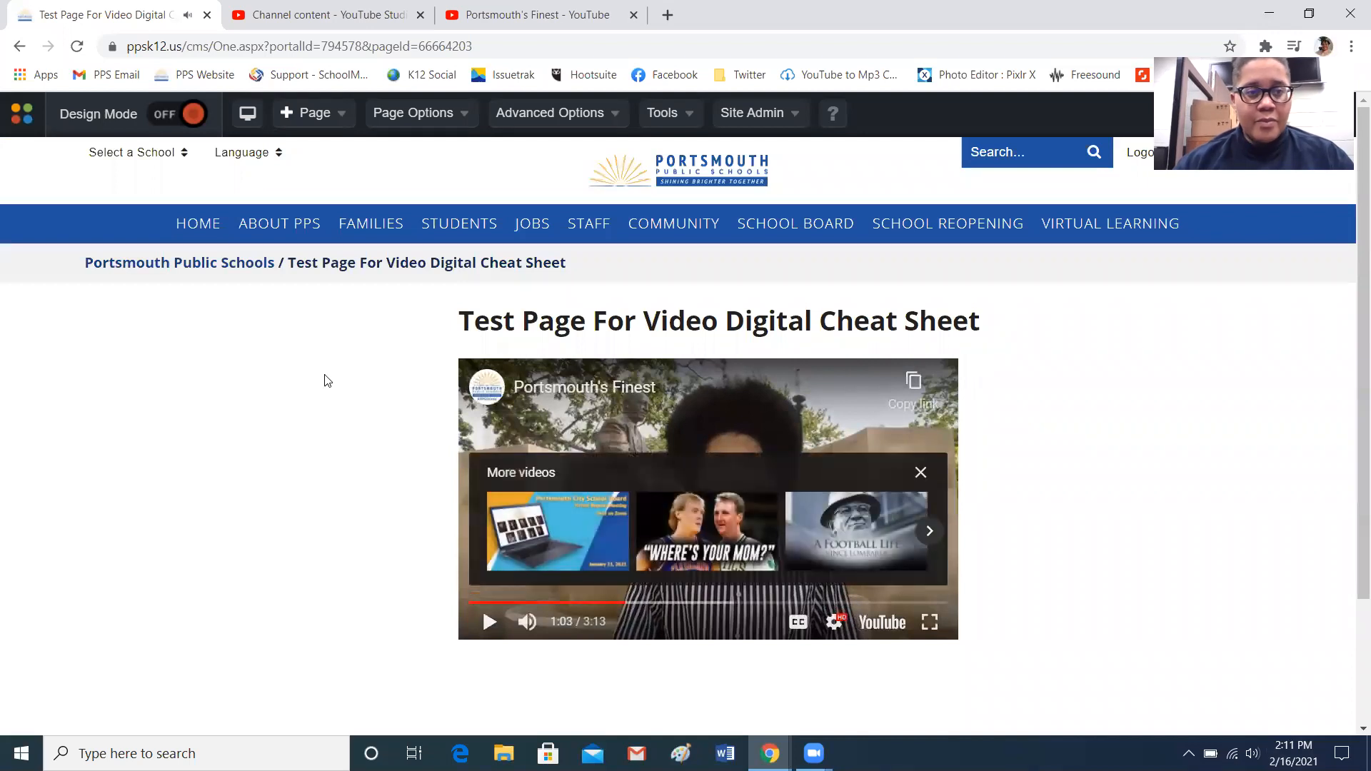
pyautogui.click(190, 114)
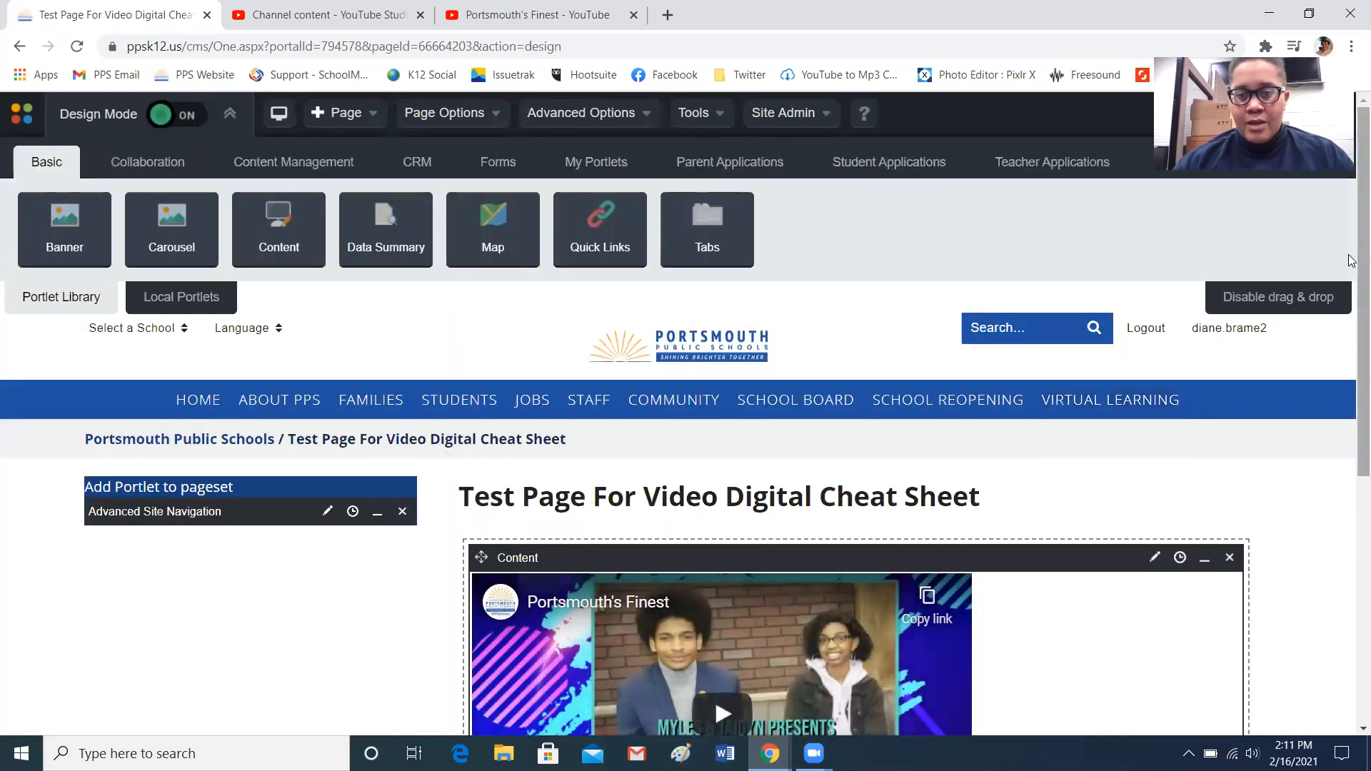
# Open the Twitter Publish bookmark in a new browser tab
pyautogui.scroll(-2, 1350, 329)
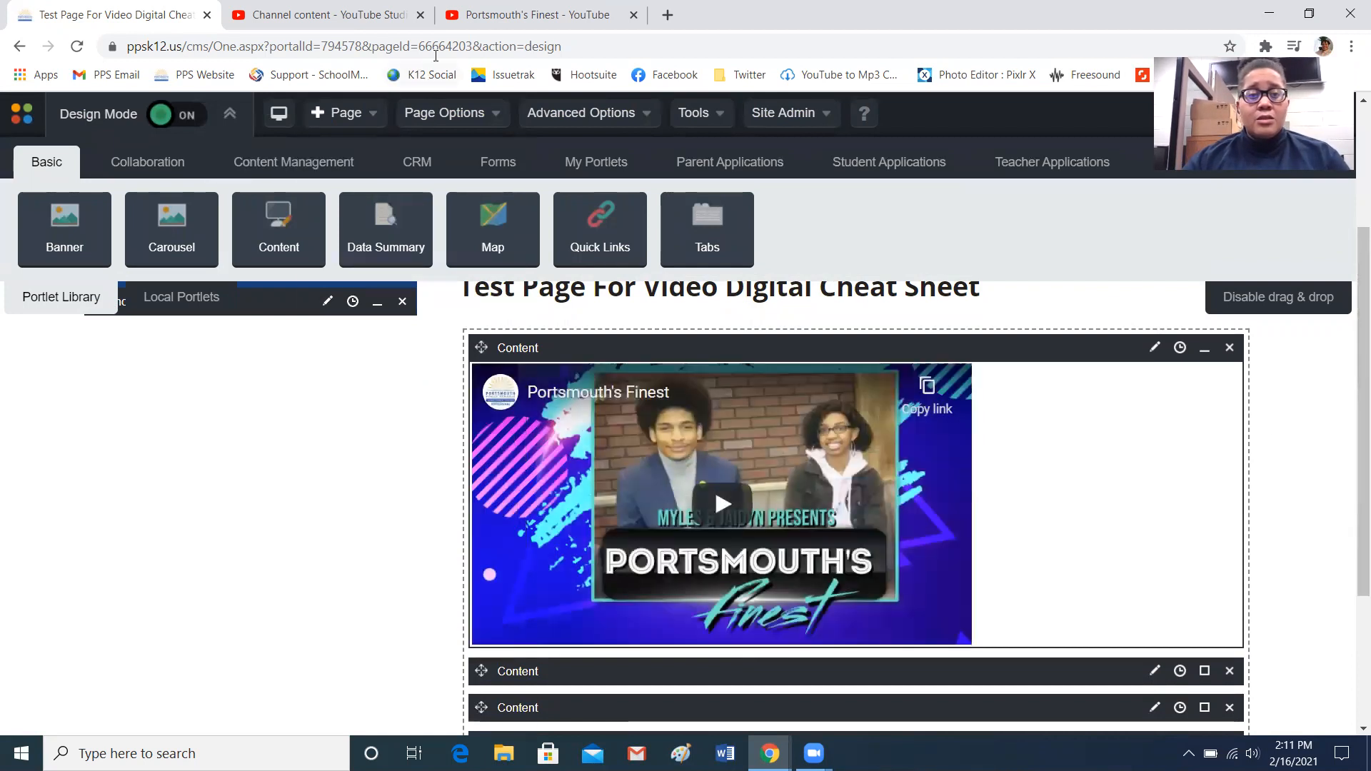
pyautogui.click(429, 30)
pyautogui.click(429, 30)
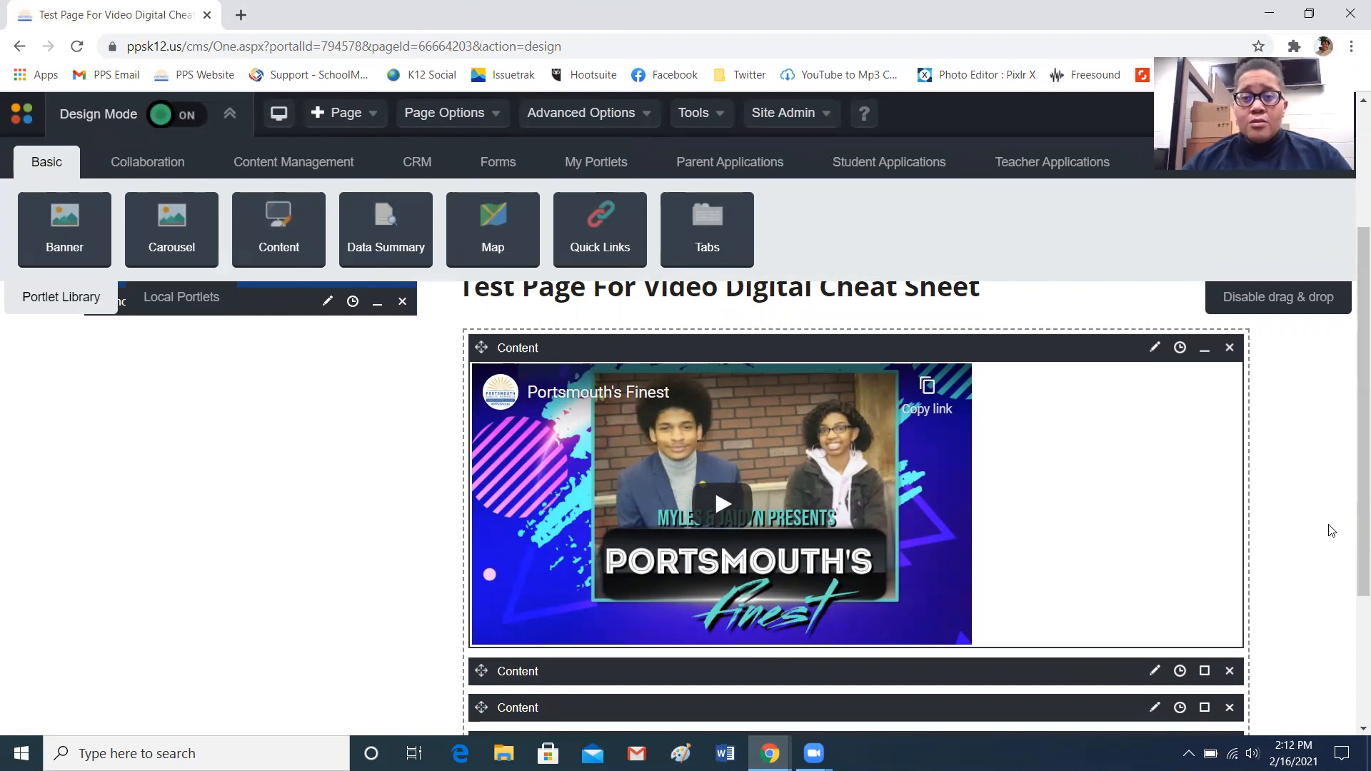
pyautogui.click(240, 15)
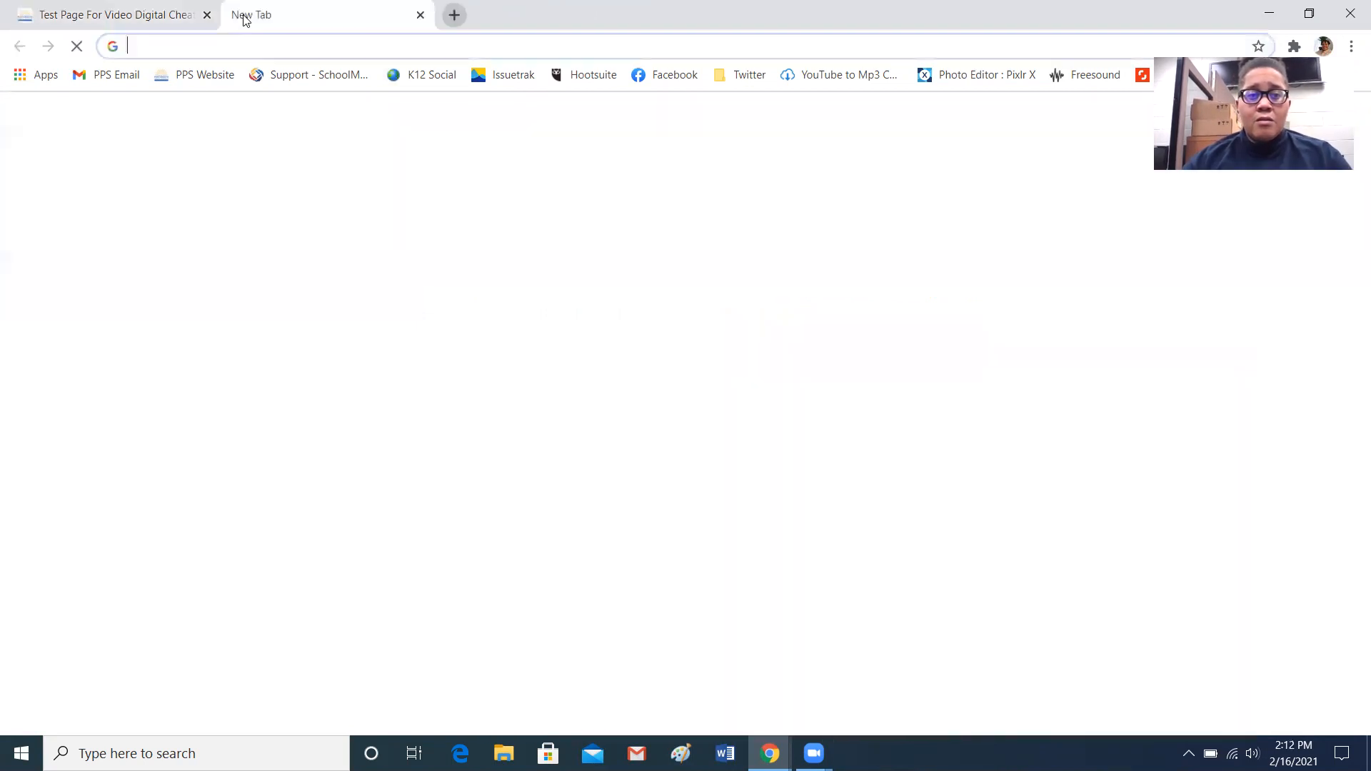
pyautogui.click(747, 85)
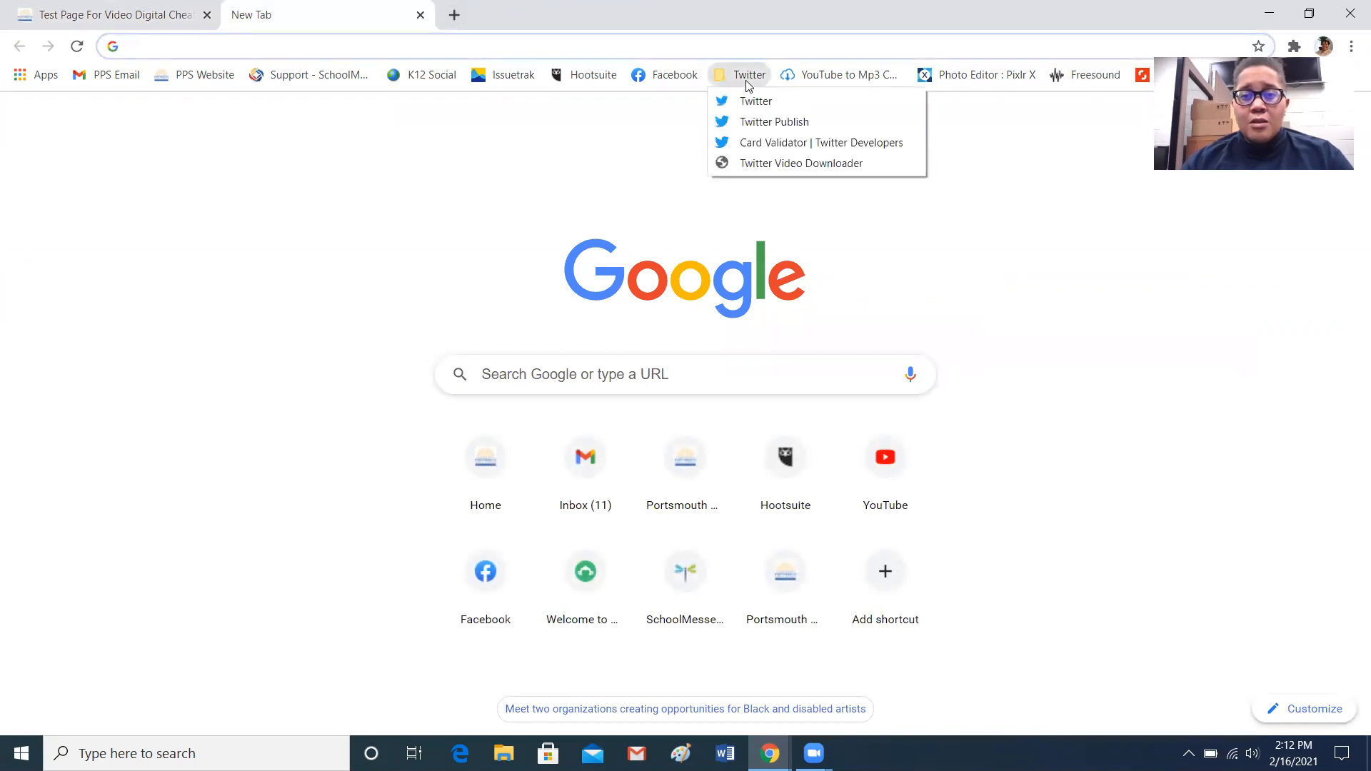
pyautogui.click(761, 130)
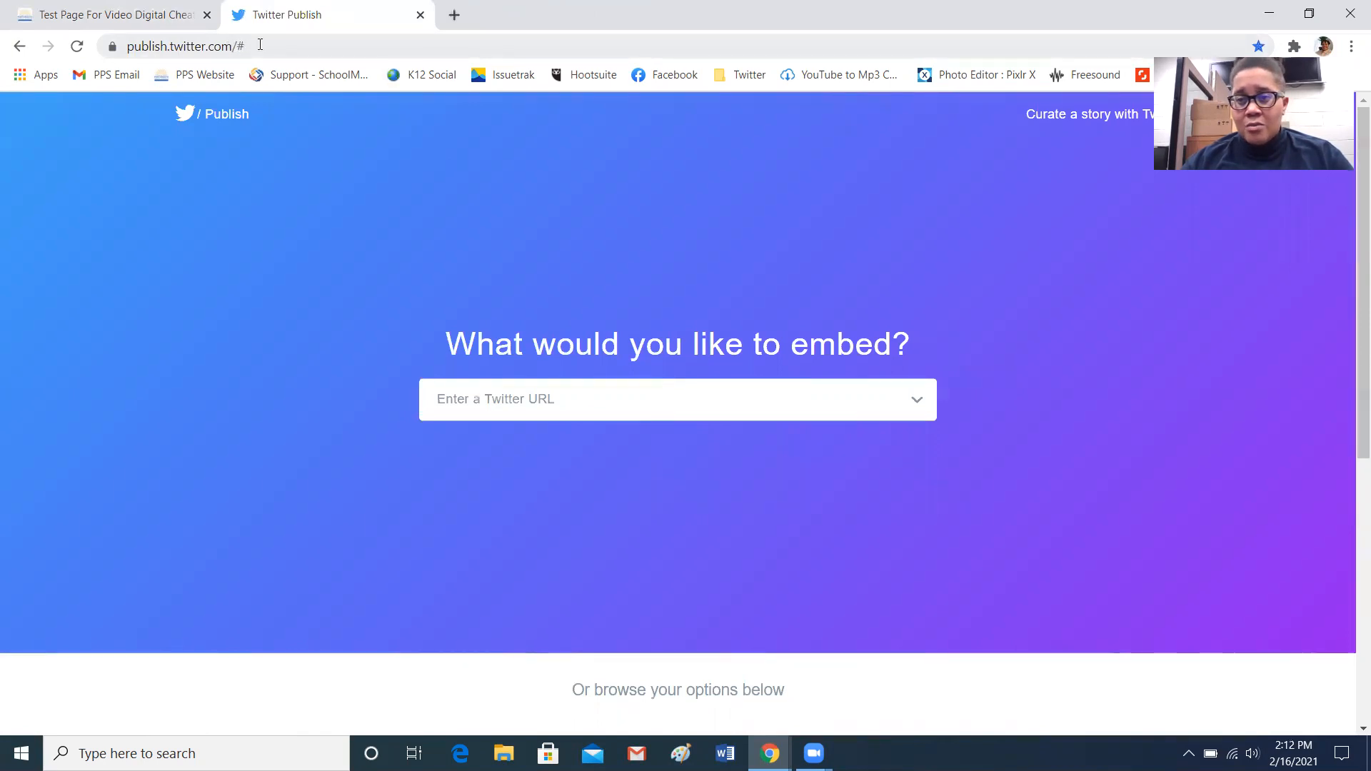
# Look over the Twitter Publish page, its embed options and the URL field's suggestions
pyautogui.click(257, 51)
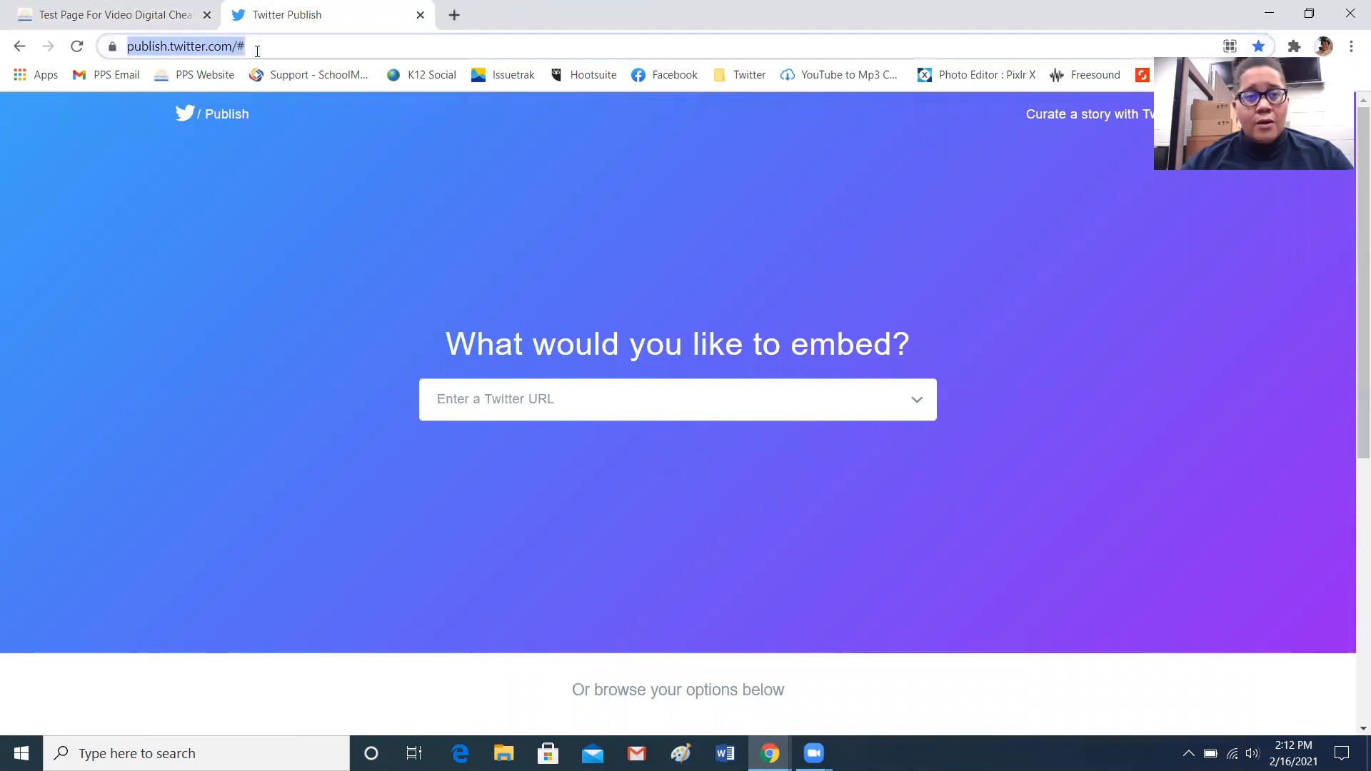
pyautogui.click(271, 50)
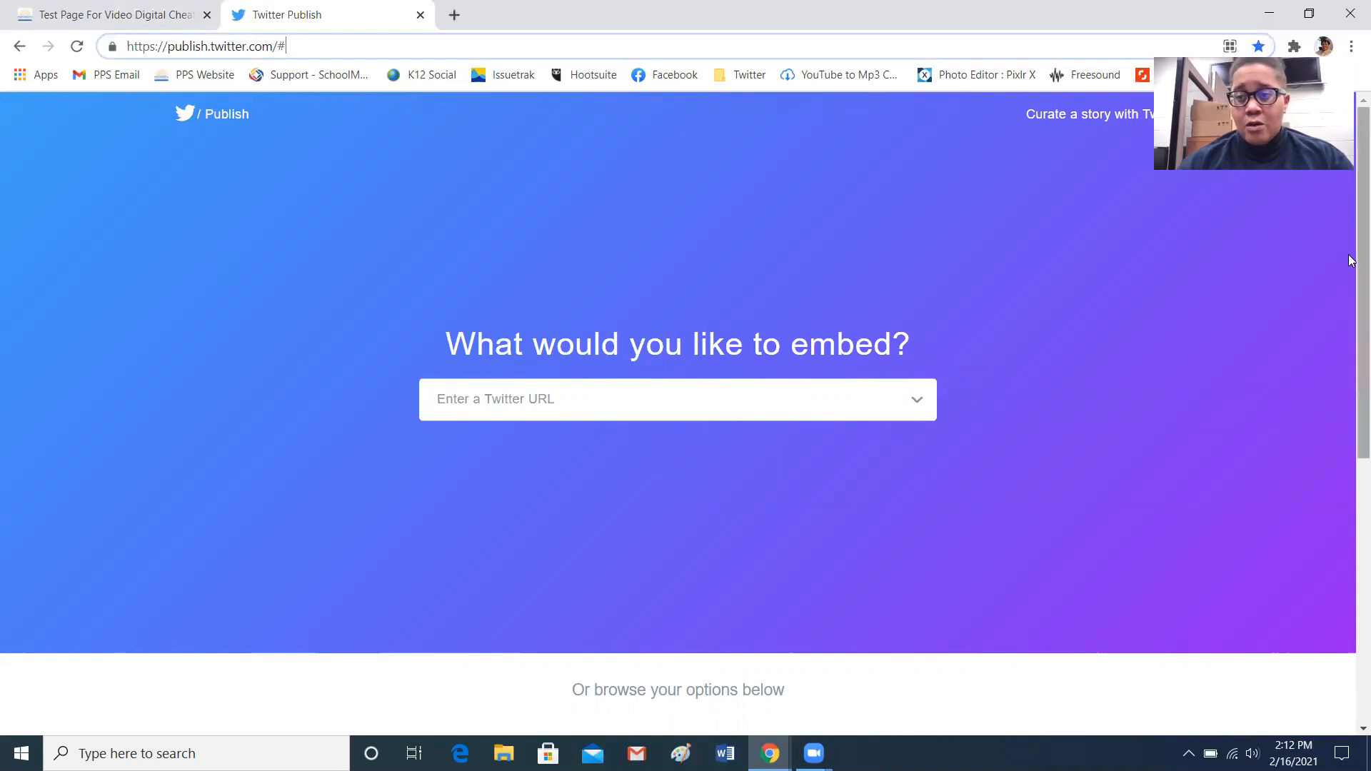
pyautogui.click(1333, 278)
pyautogui.scroll(-7, 1332, 278)
pyautogui.scroll(7, 1341, 521)
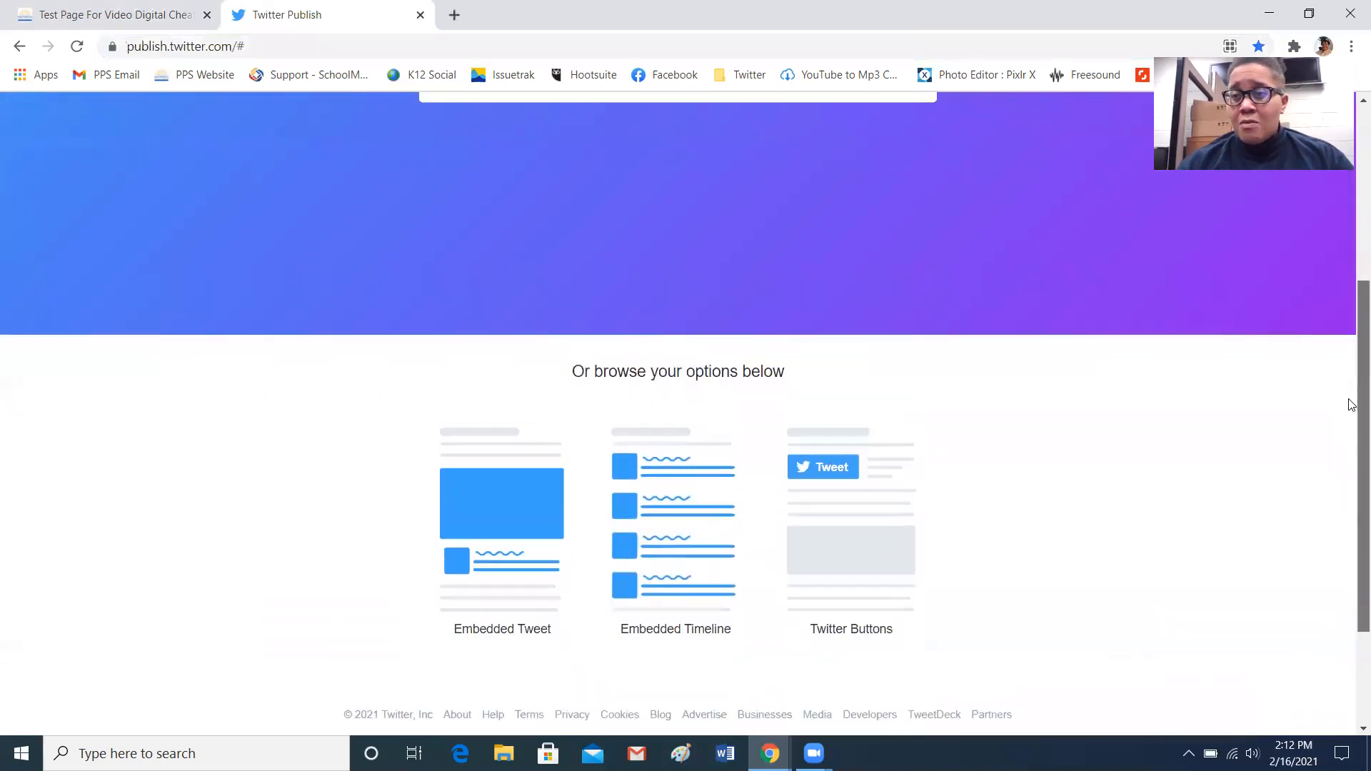
pyautogui.scroll(-1, 1349, 214)
pyautogui.scroll(1, 1349, 207)
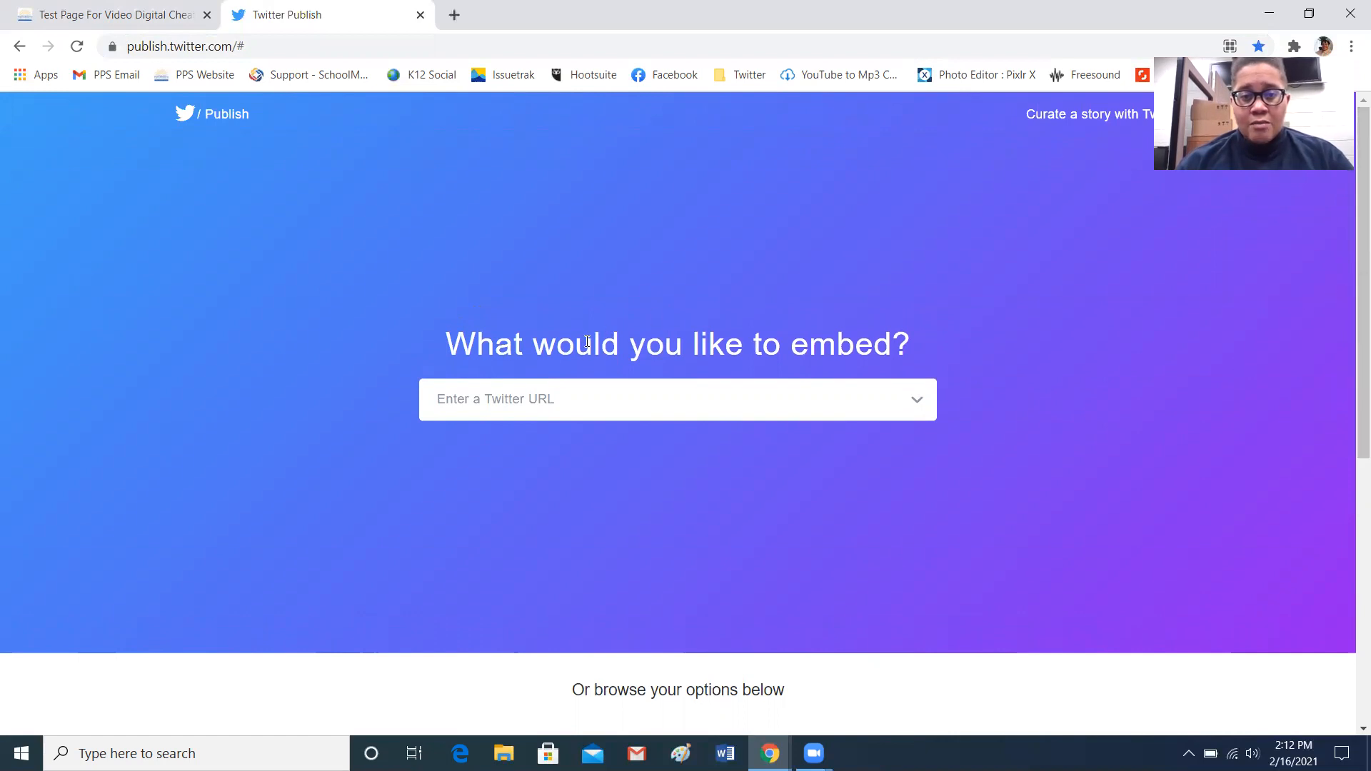
pyautogui.click(548, 393)
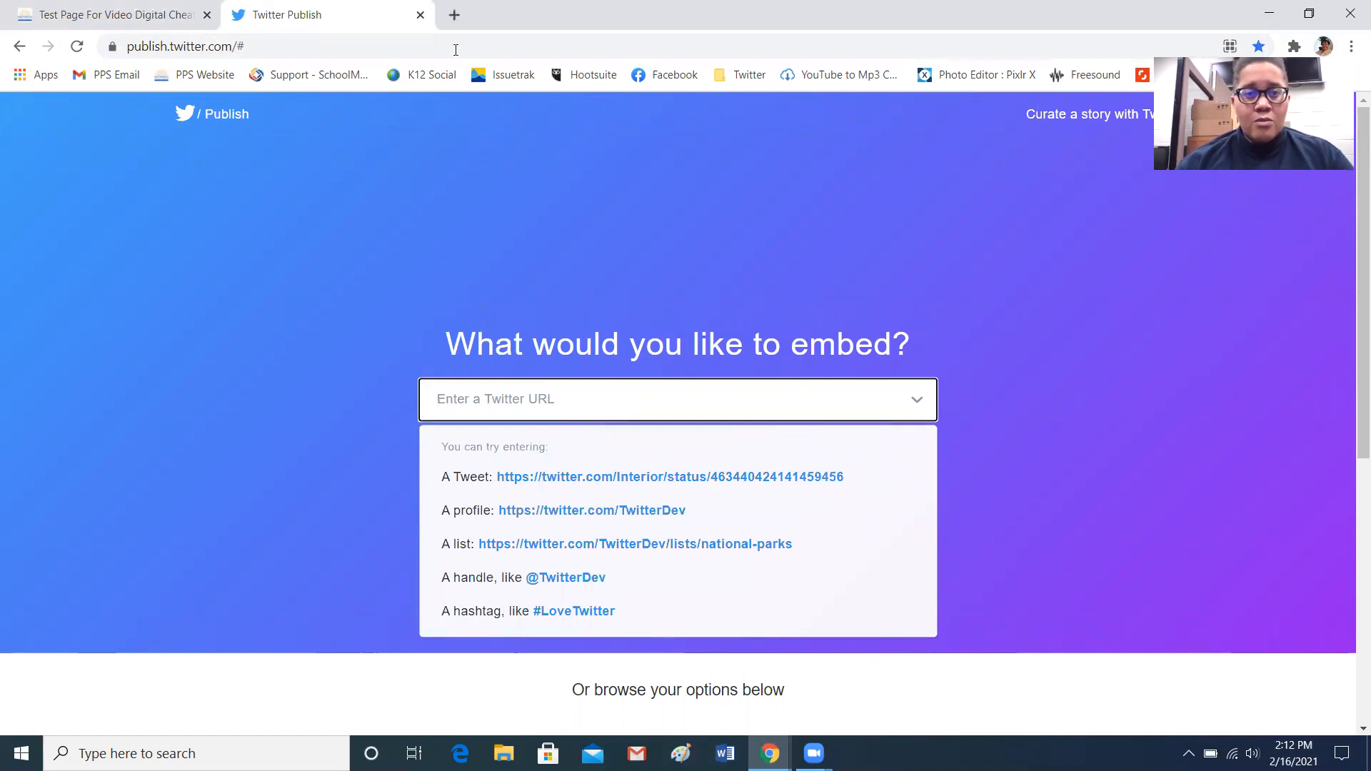
# Open the school's Twitter profile in another new tab and copy its address
pyautogui.click(454, 15)
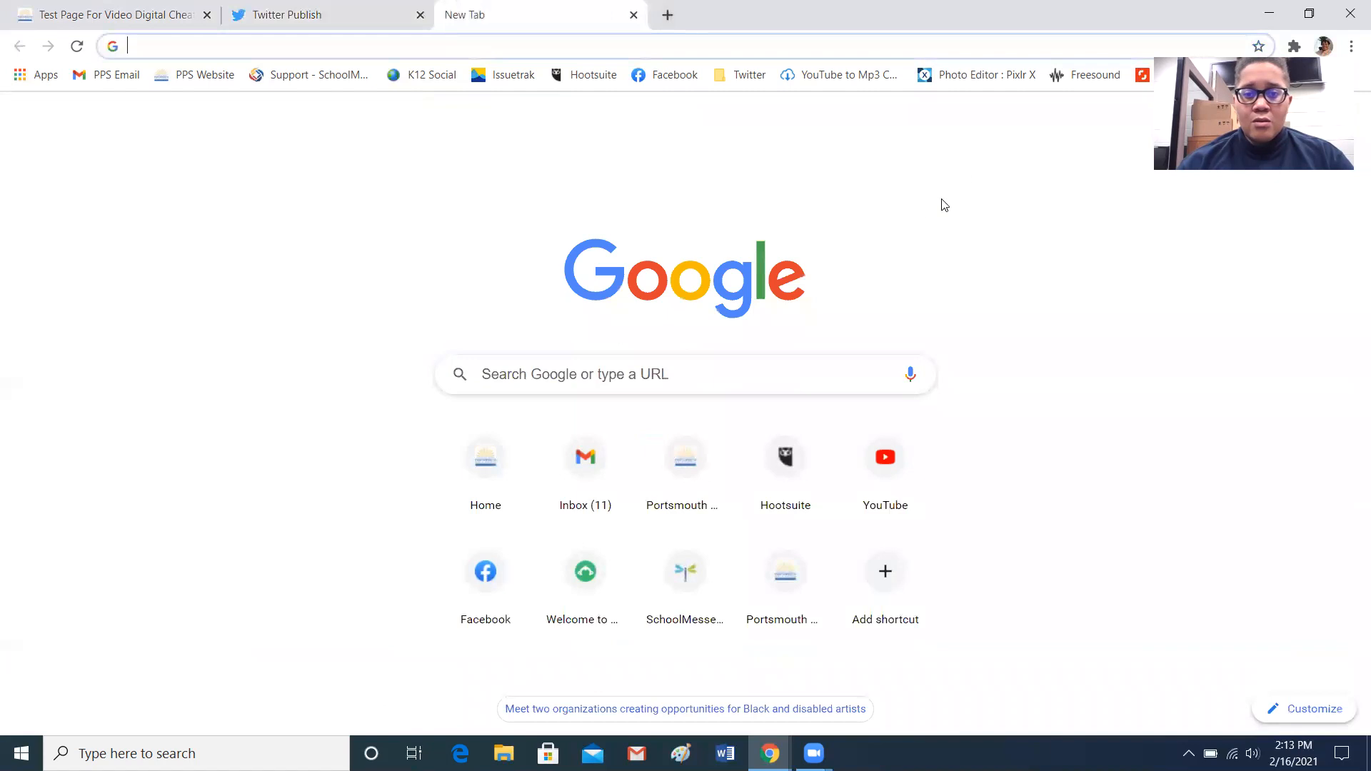
pyautogui.click(747, 77)
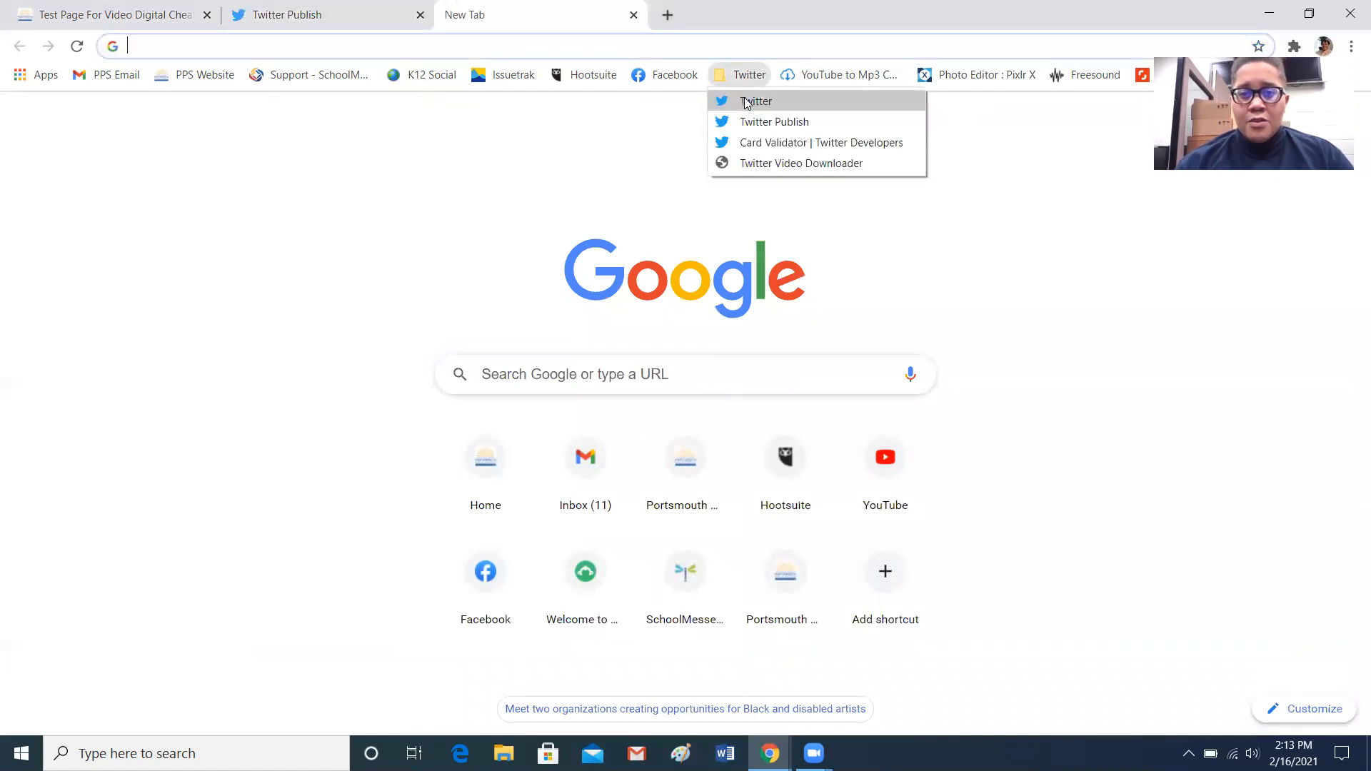
pyautogui.click(746, 101)
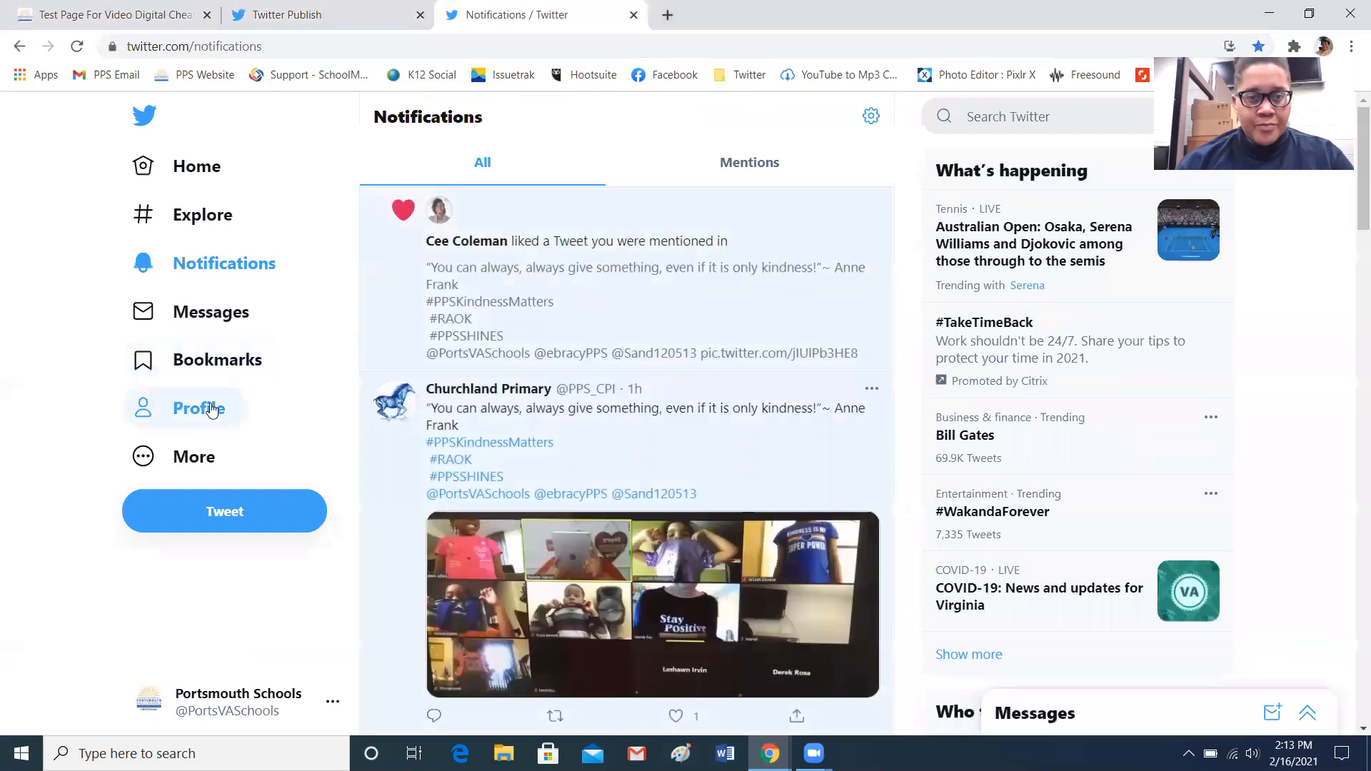
pyautogui.click(224, 408)
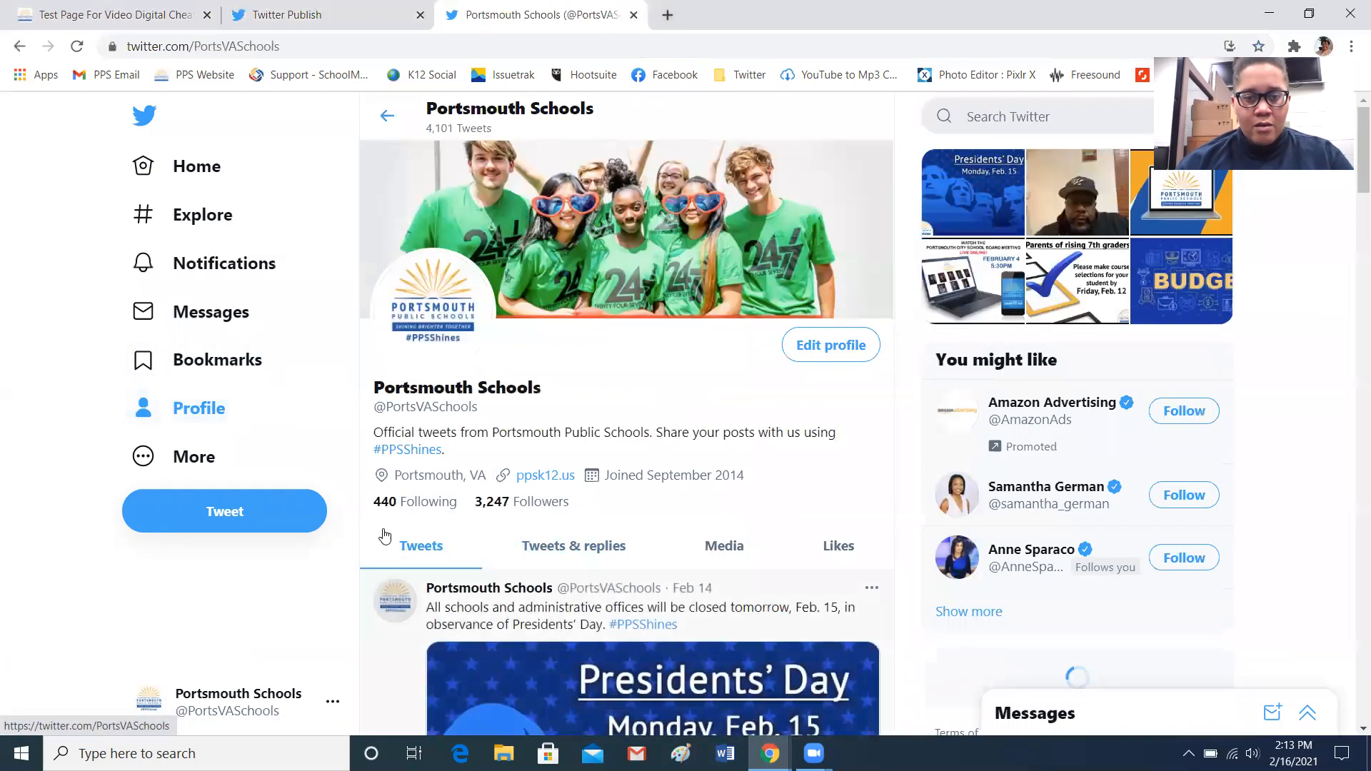
pyautogui.click(324, 47)
pyautogui.hotkey('ctrl', 'c')
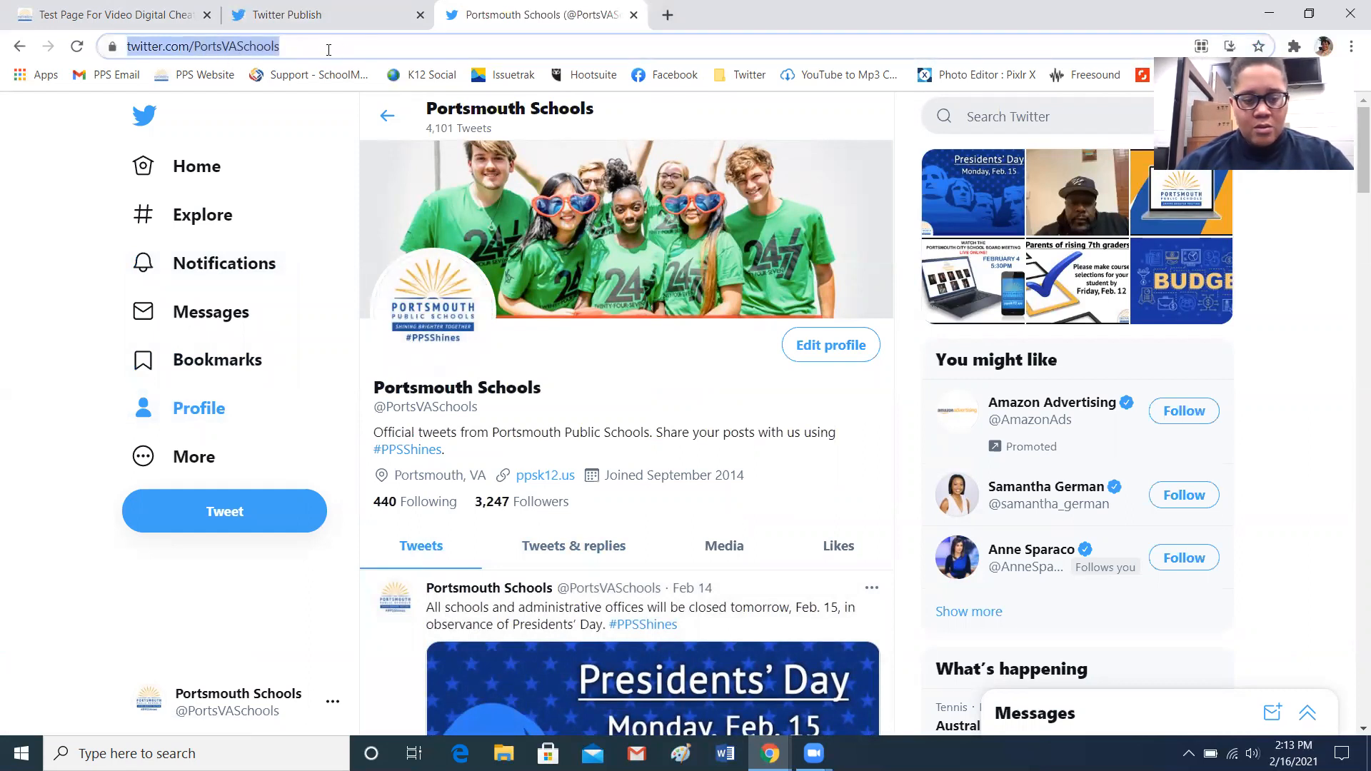
# Paste the profile address into the Twitter Publish URL field and submit it
pyautogui.click(314, 17)
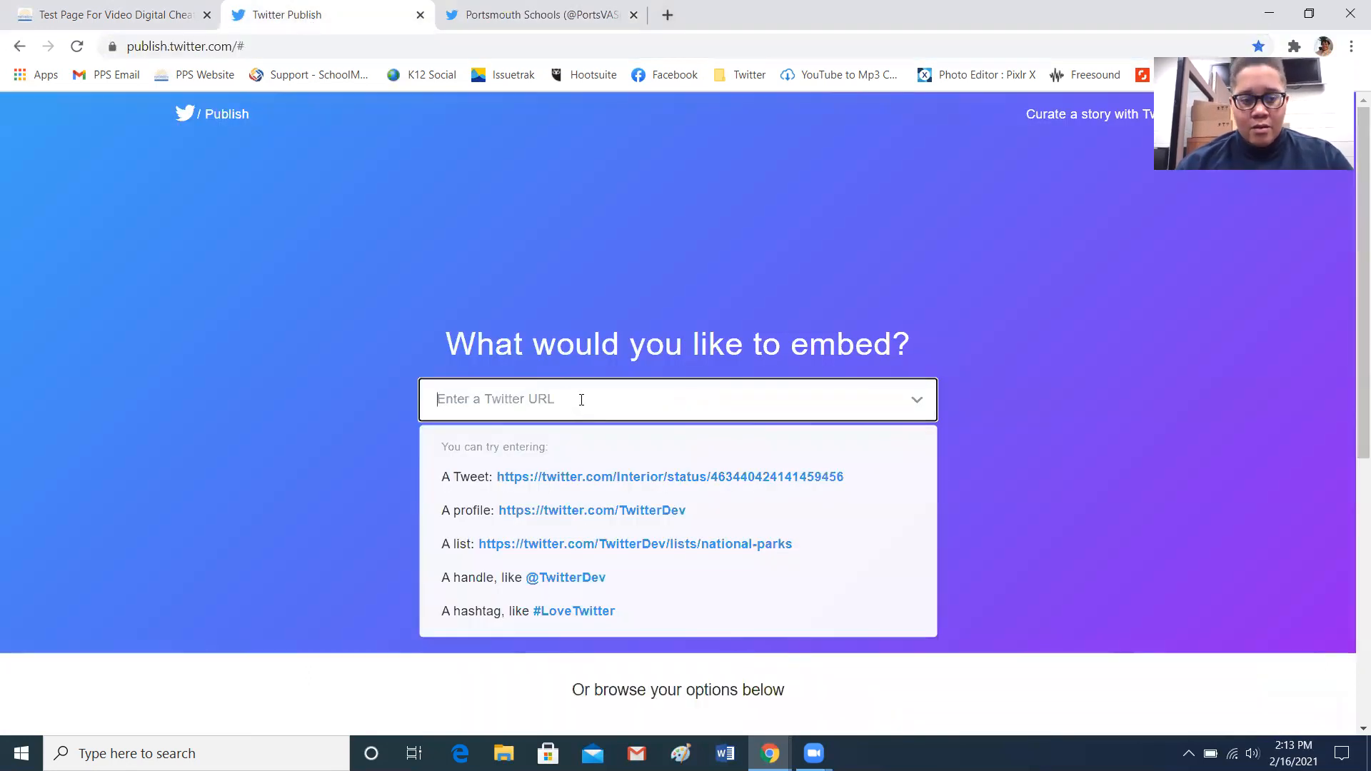
pyautogui.hotkey('ctrl', 'v')
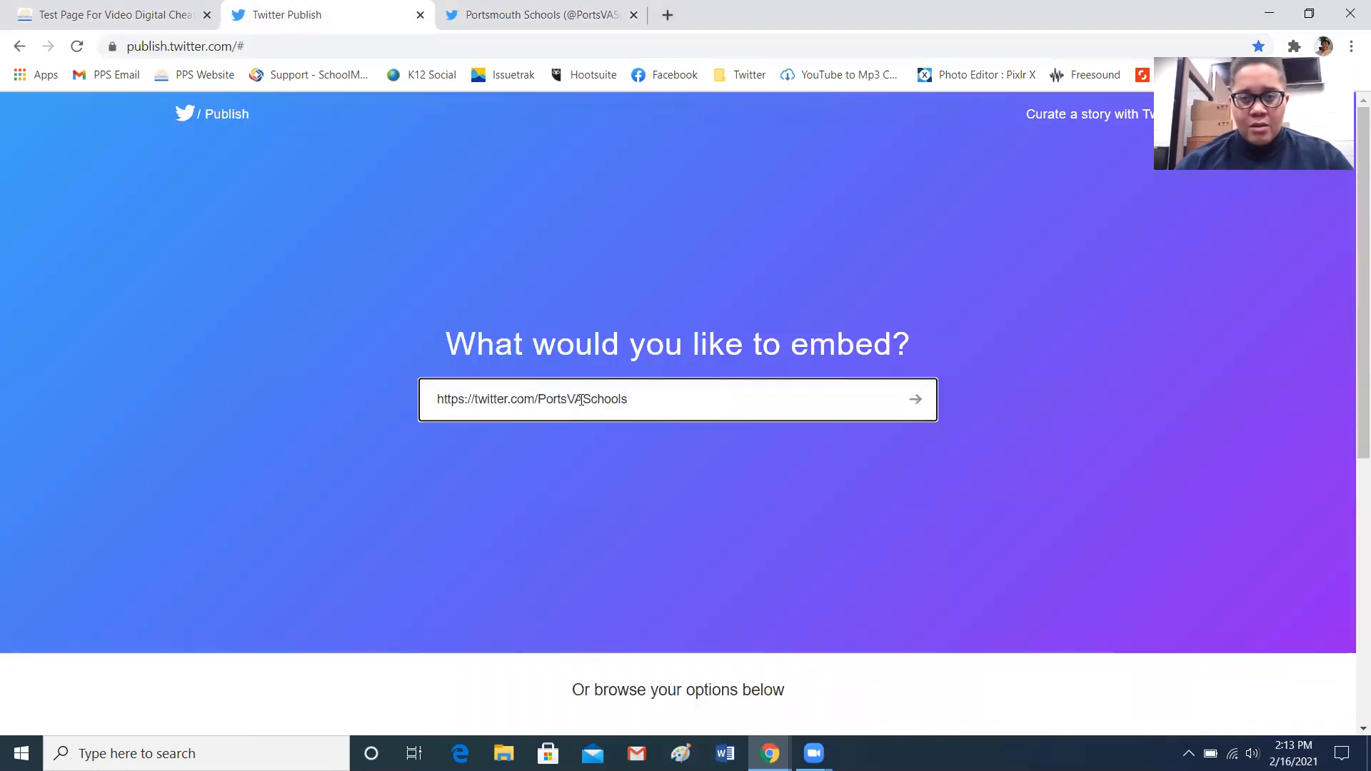
pyautogui.click(919, 410)
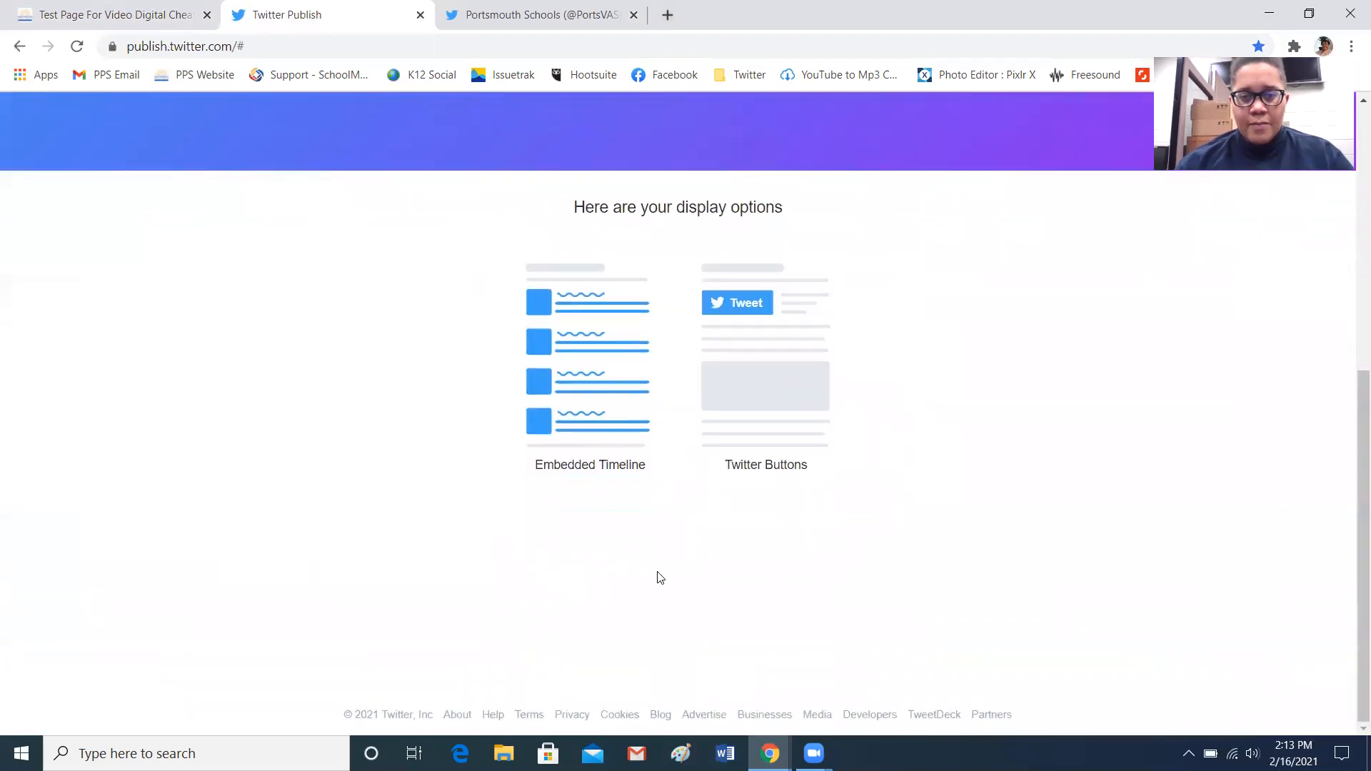
# Choose the Embedded Timeline display option and copy its embed code
pyautogui.click(759, 371)
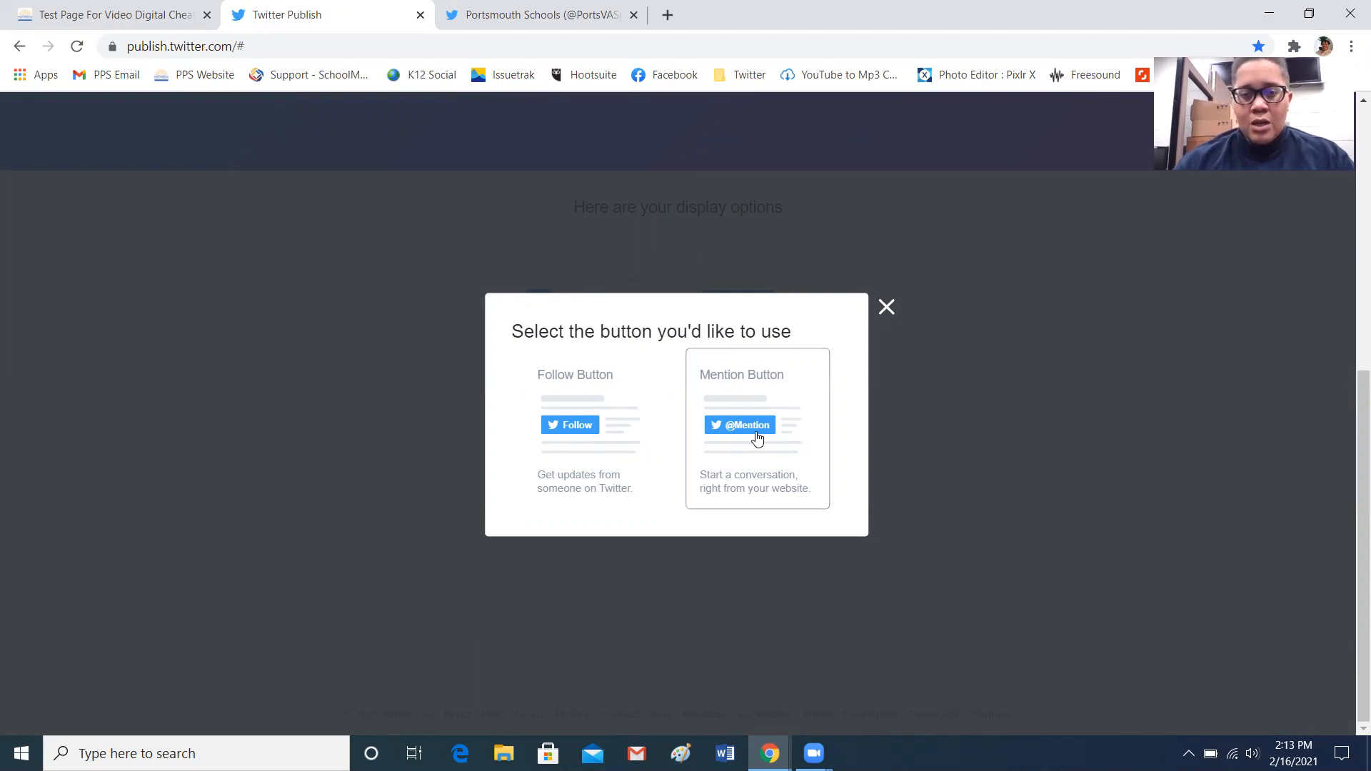
pyautogui.click(885, 308)
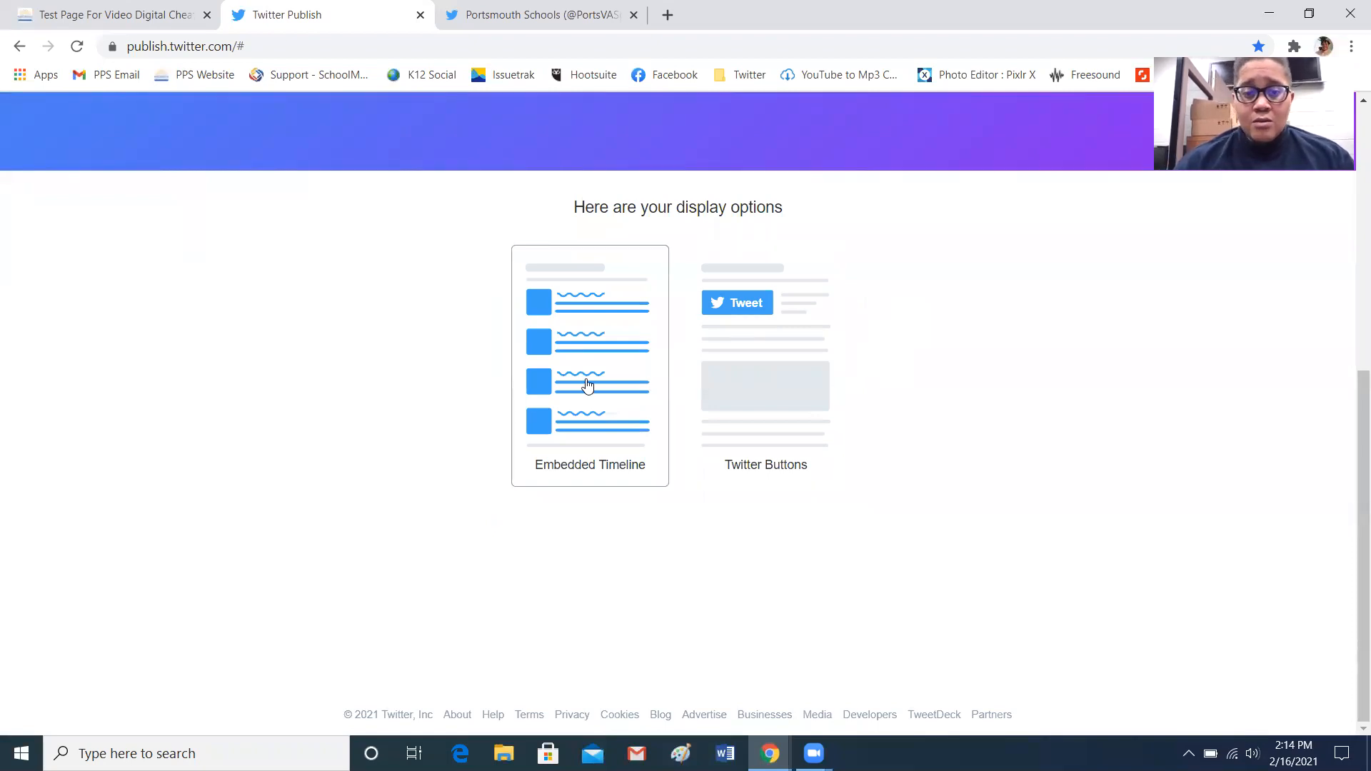
pyautogui.click(585, 337)
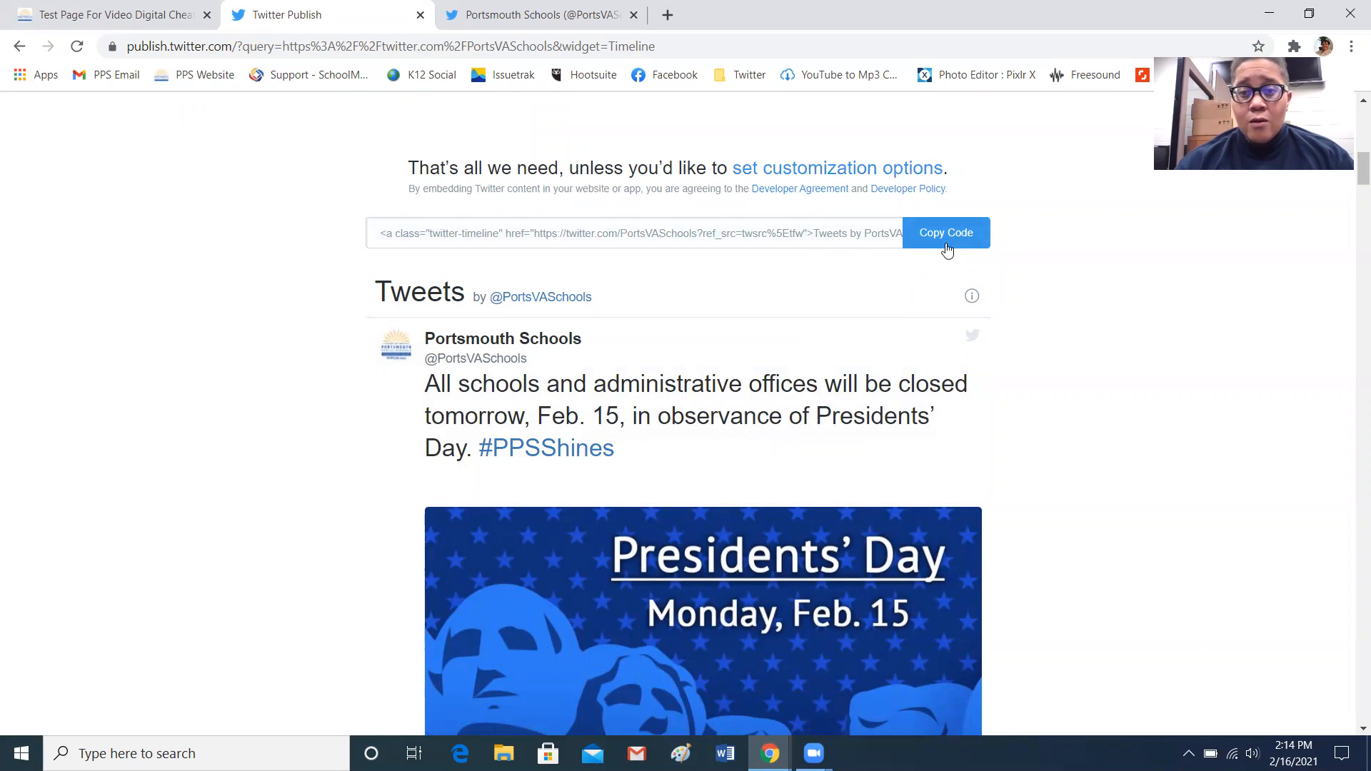
pyautogui.click(958, 246)
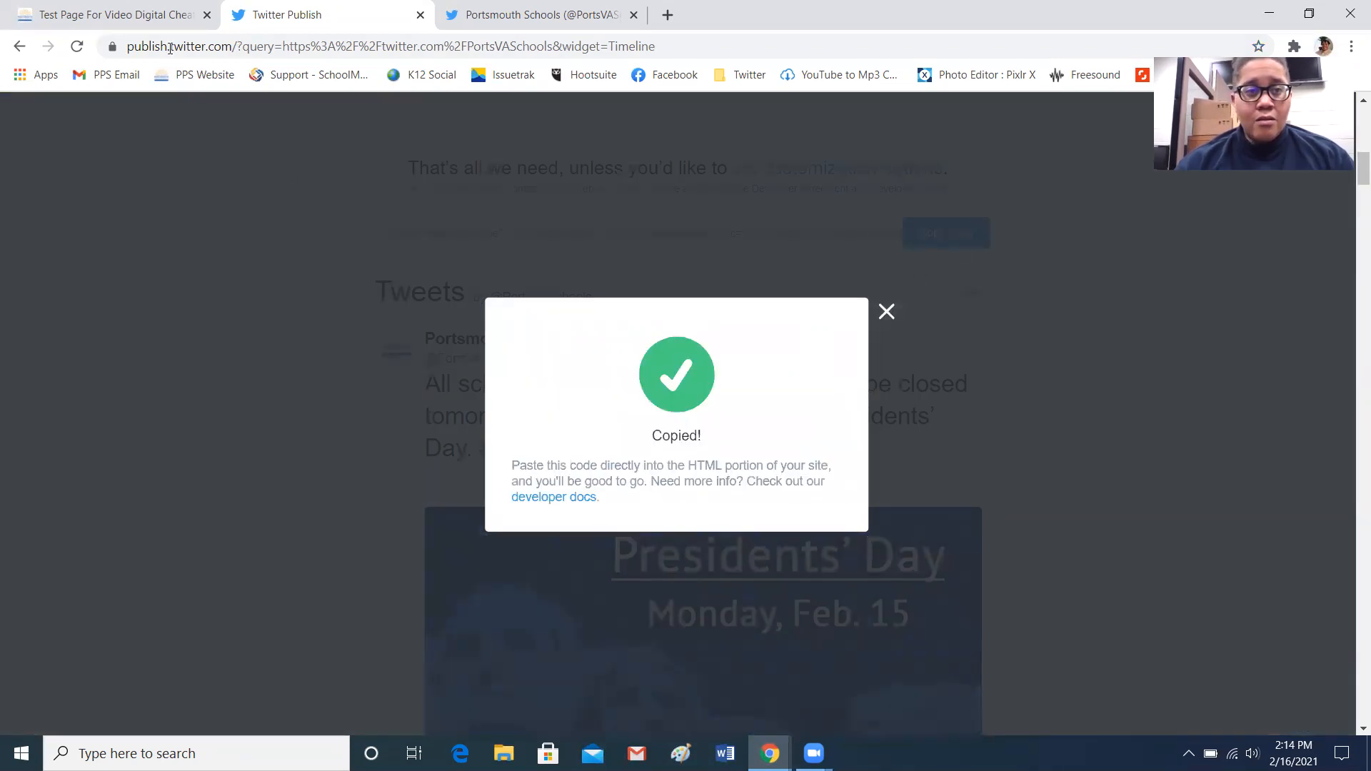
# Return to the page editor tab and minimize the video Content portlet
pyautogui.click(165, 20)
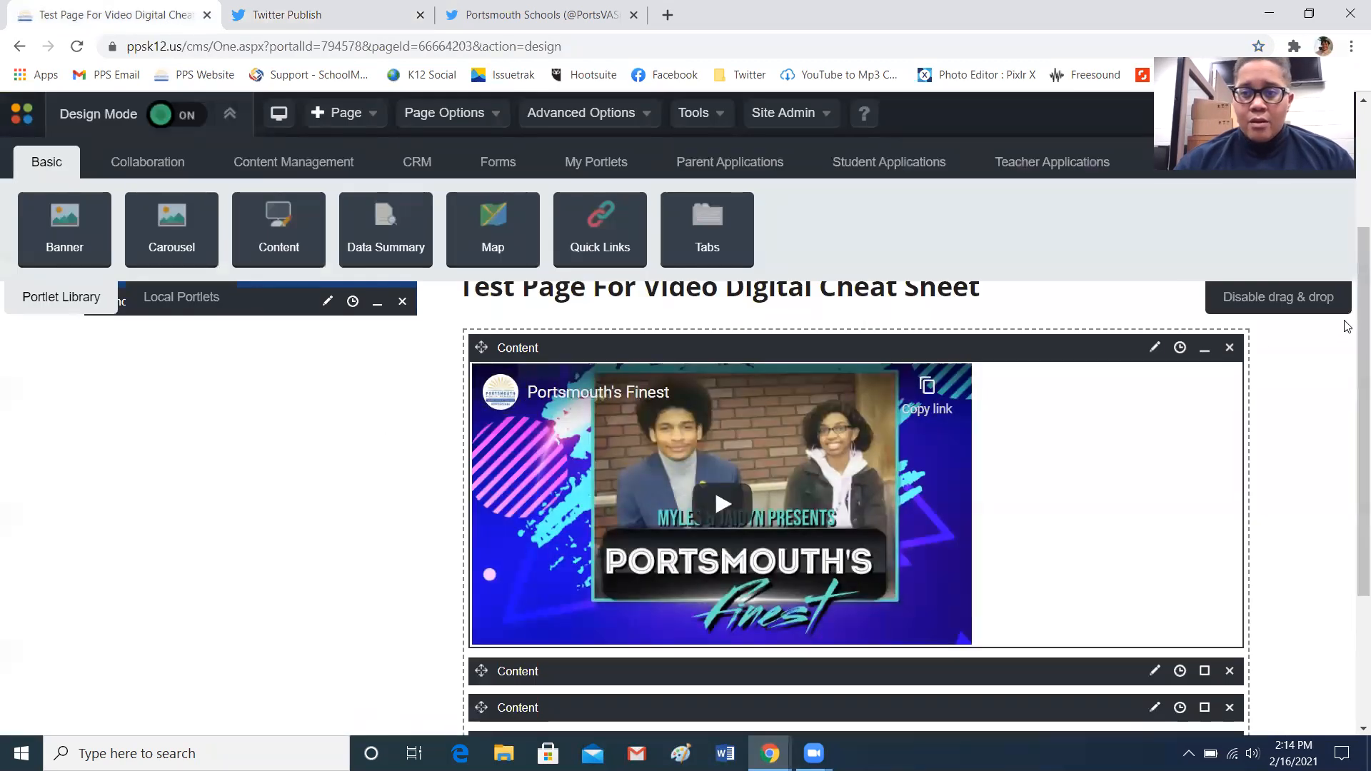
pyautogui.scroll(-2, 1349, 314)
pyautogui.scroll(2, 1349, 308)
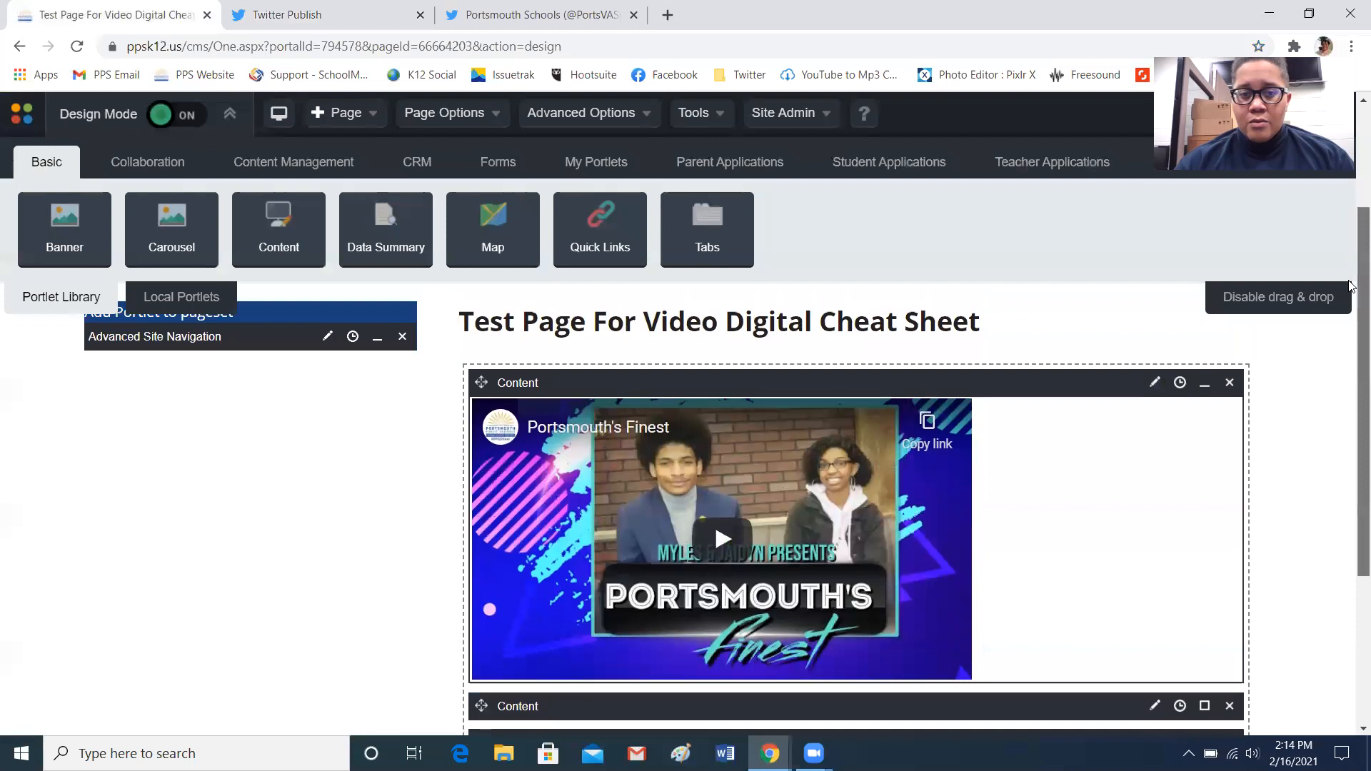
pyautogui.click(1205, 385)
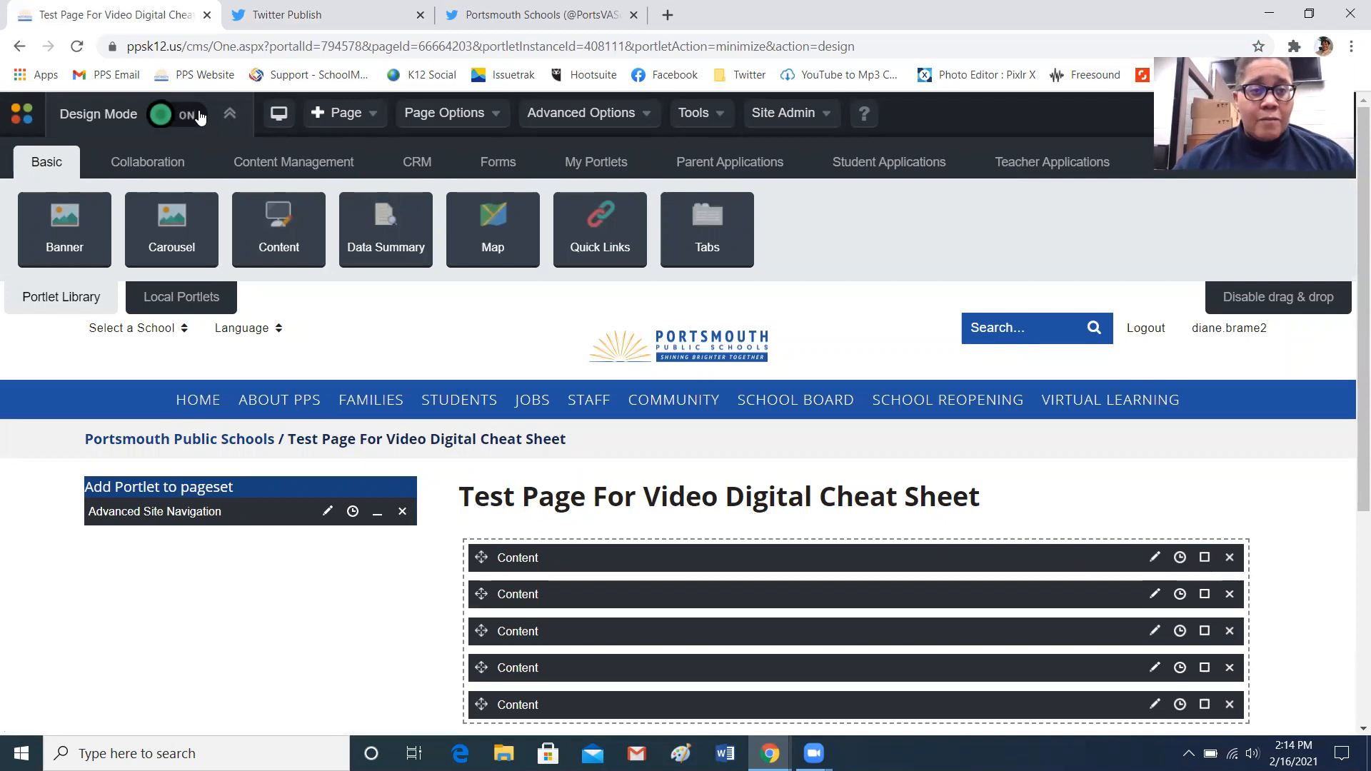
# Add a new Content portlet at the top of the main column and open it for editing
pyautogui.moveTo(276, 234); pyautogui.dragTo(700, 564)
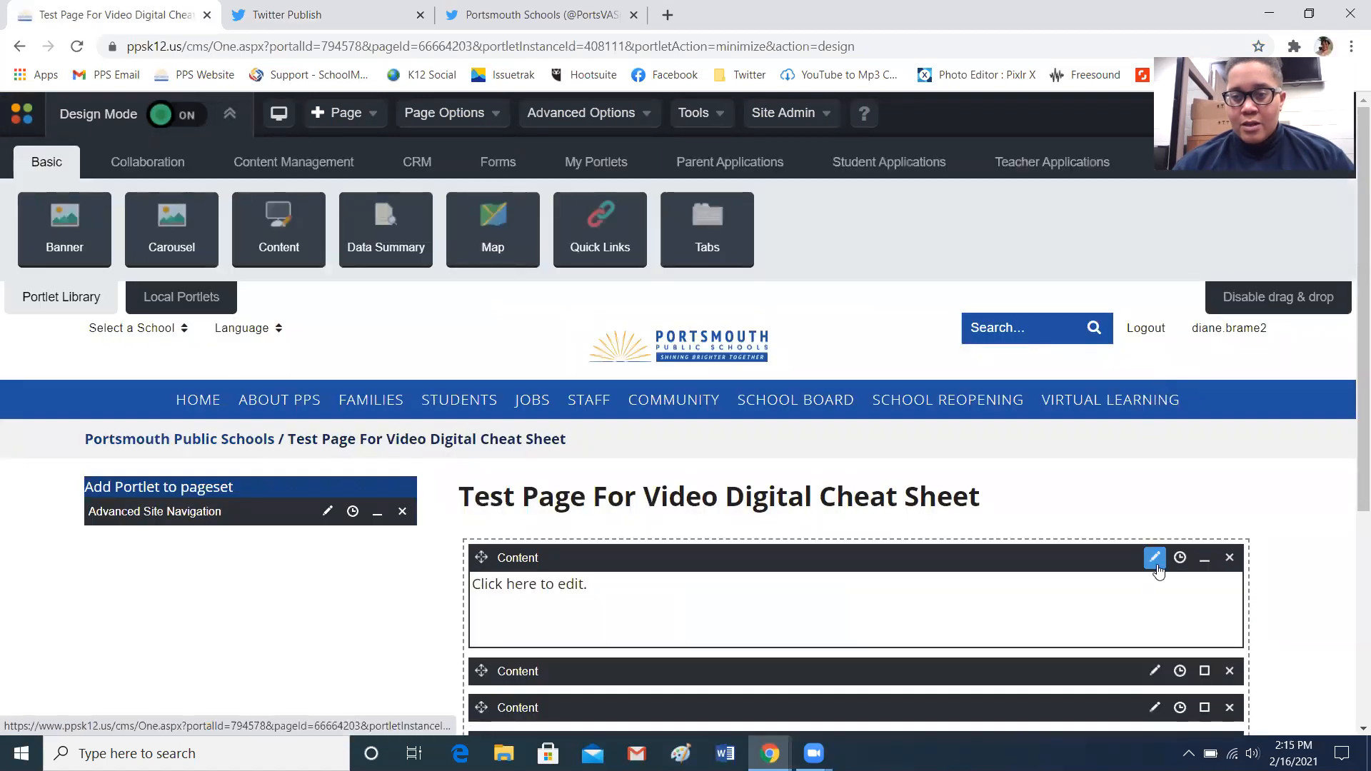
pyautogui.click(1156, 563)
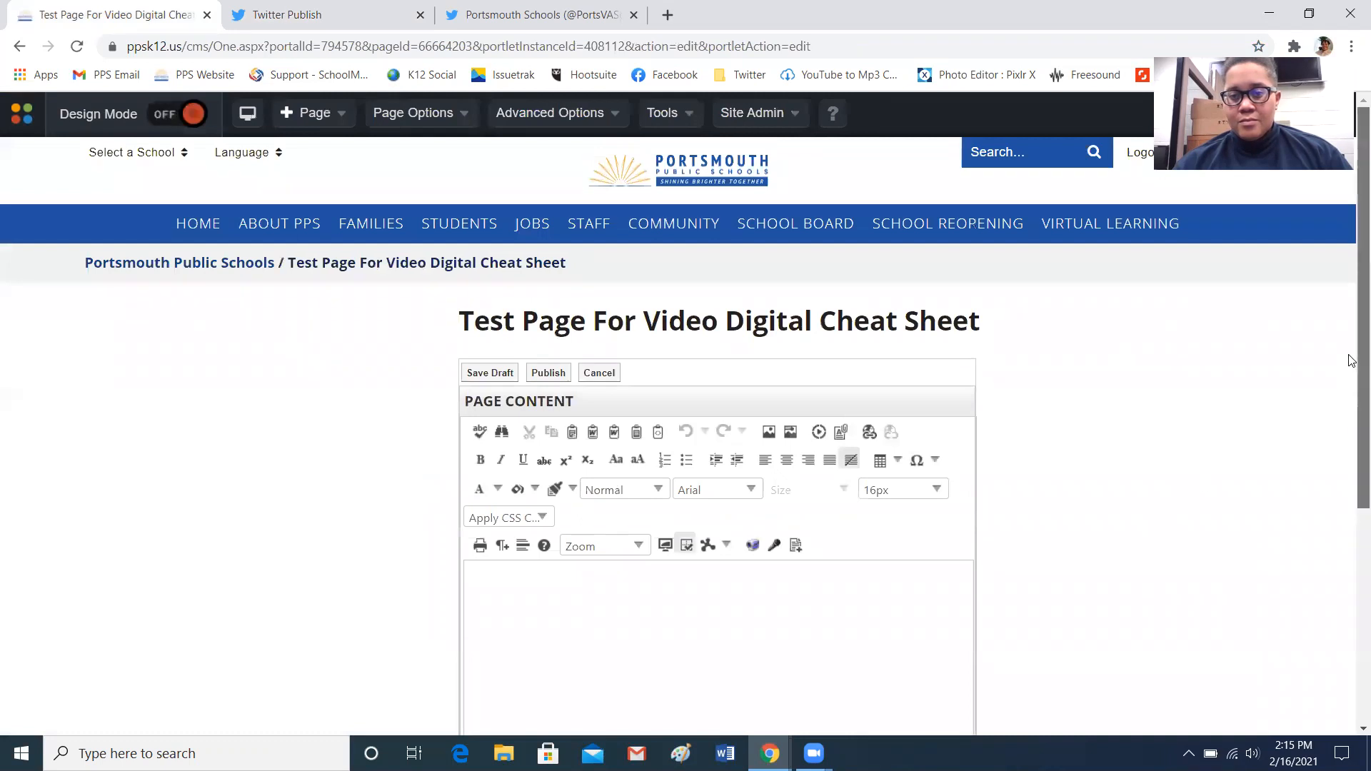
pyautogui.moveTo(1346, 377); pyautogui.dragTo(1351, 471)
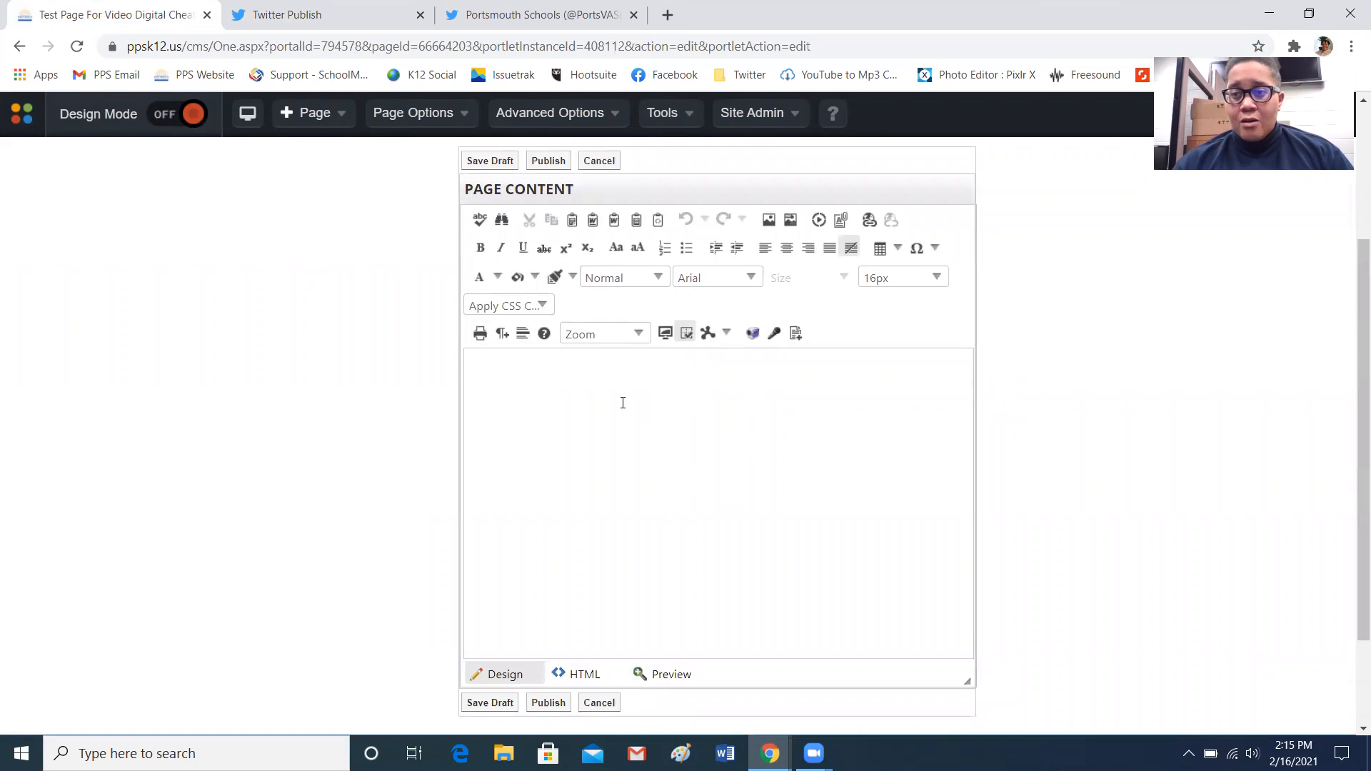
# Paste the Twitter timeline embed code into the new portlet's HTML view
pyautogui.click(616, 436)
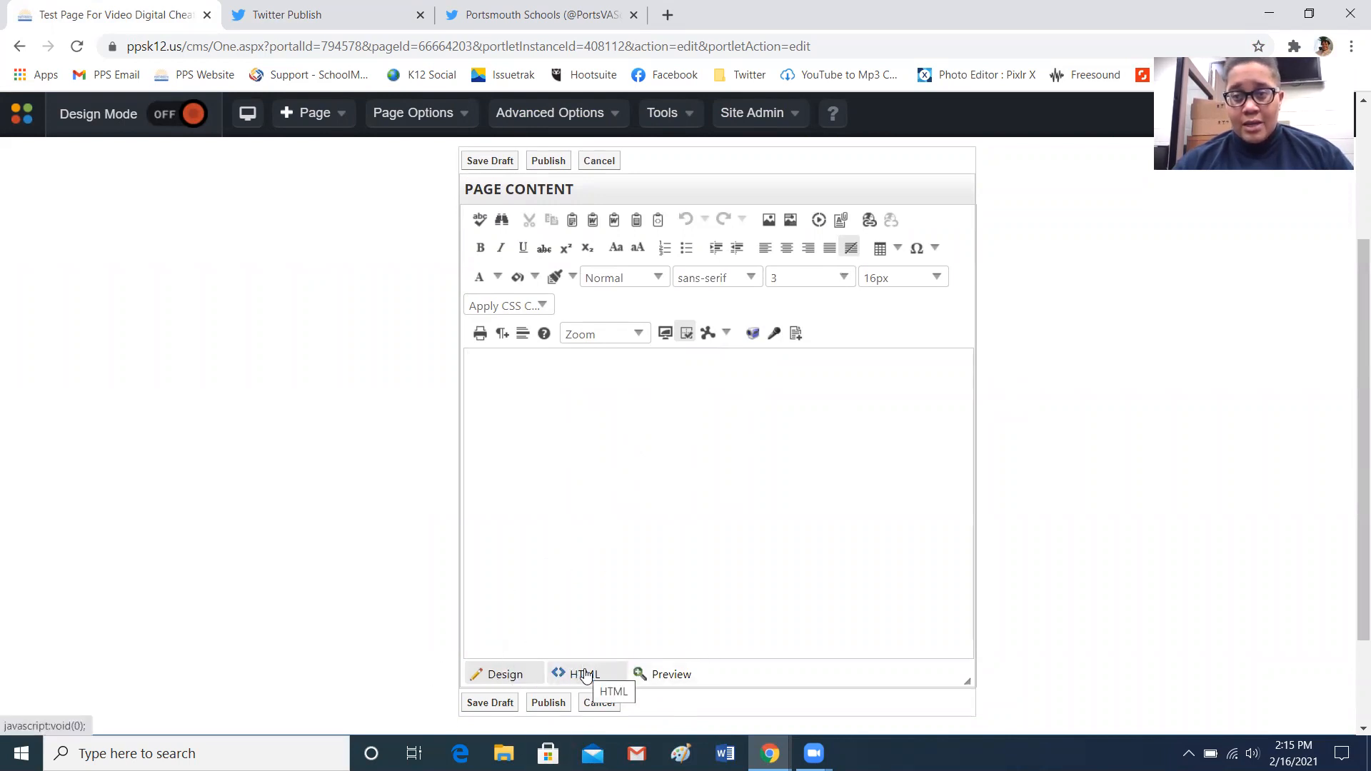
pyautogui.click(586, 675)
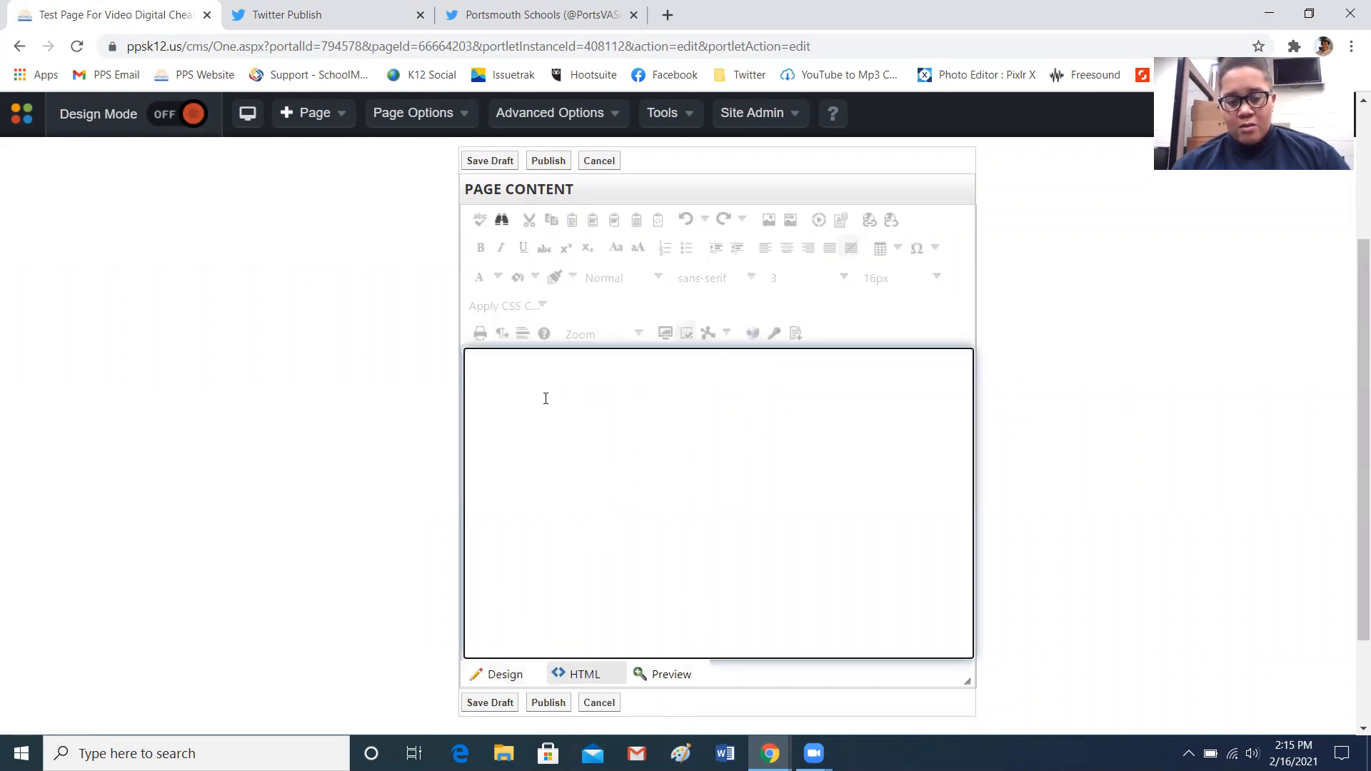
pyautogui.hotkey('ctrl', 'v')
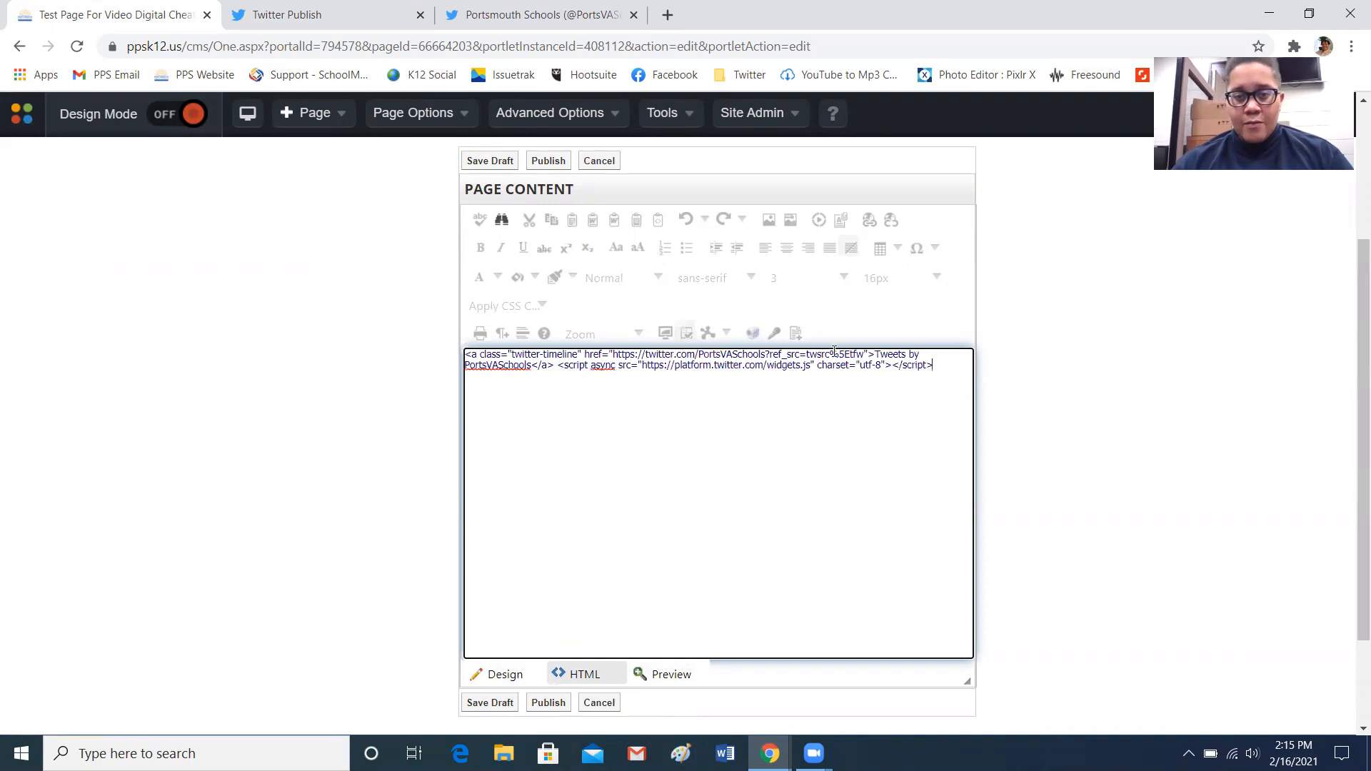
# Switch back to Design view and publish the content, answering No to changing the page status
pyautogui.click(505, 675)
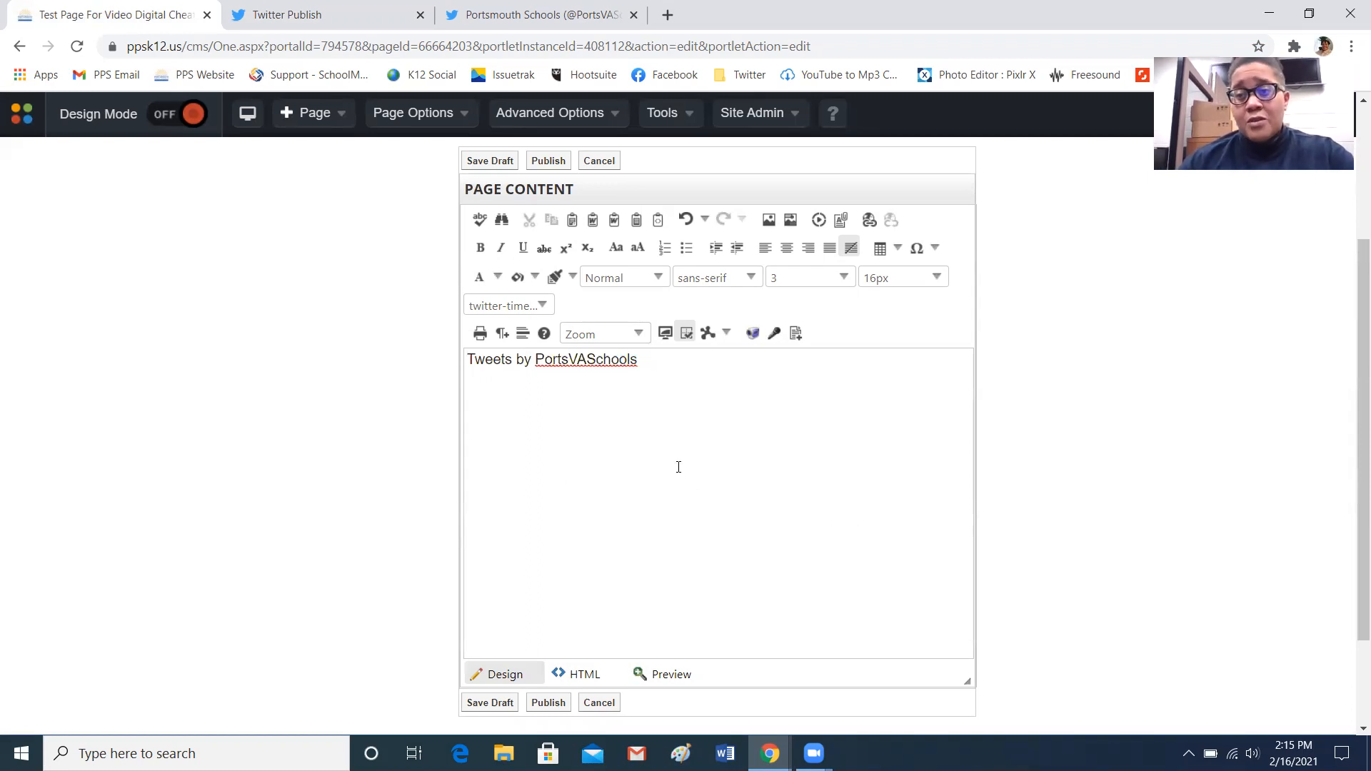
pyautogui.click(549, 704)
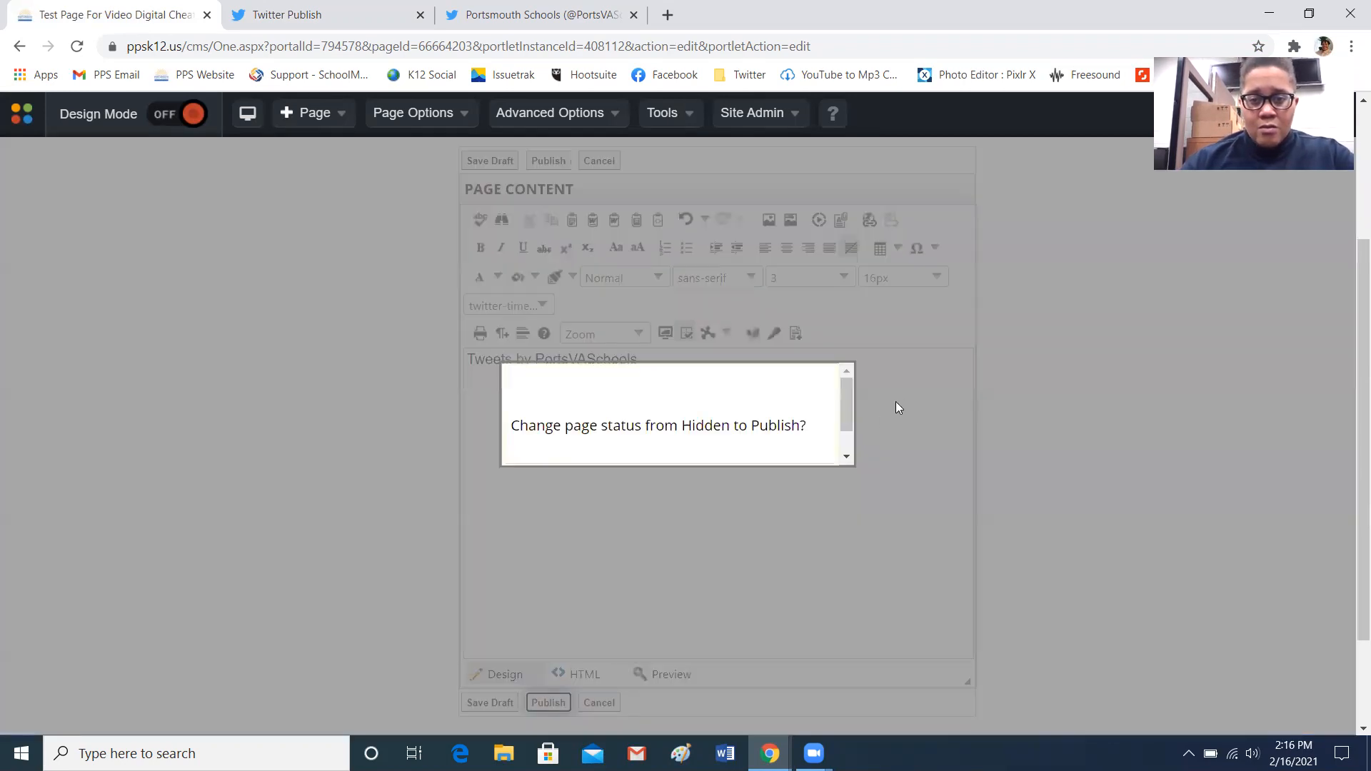
pyautogui.click(847, 453)
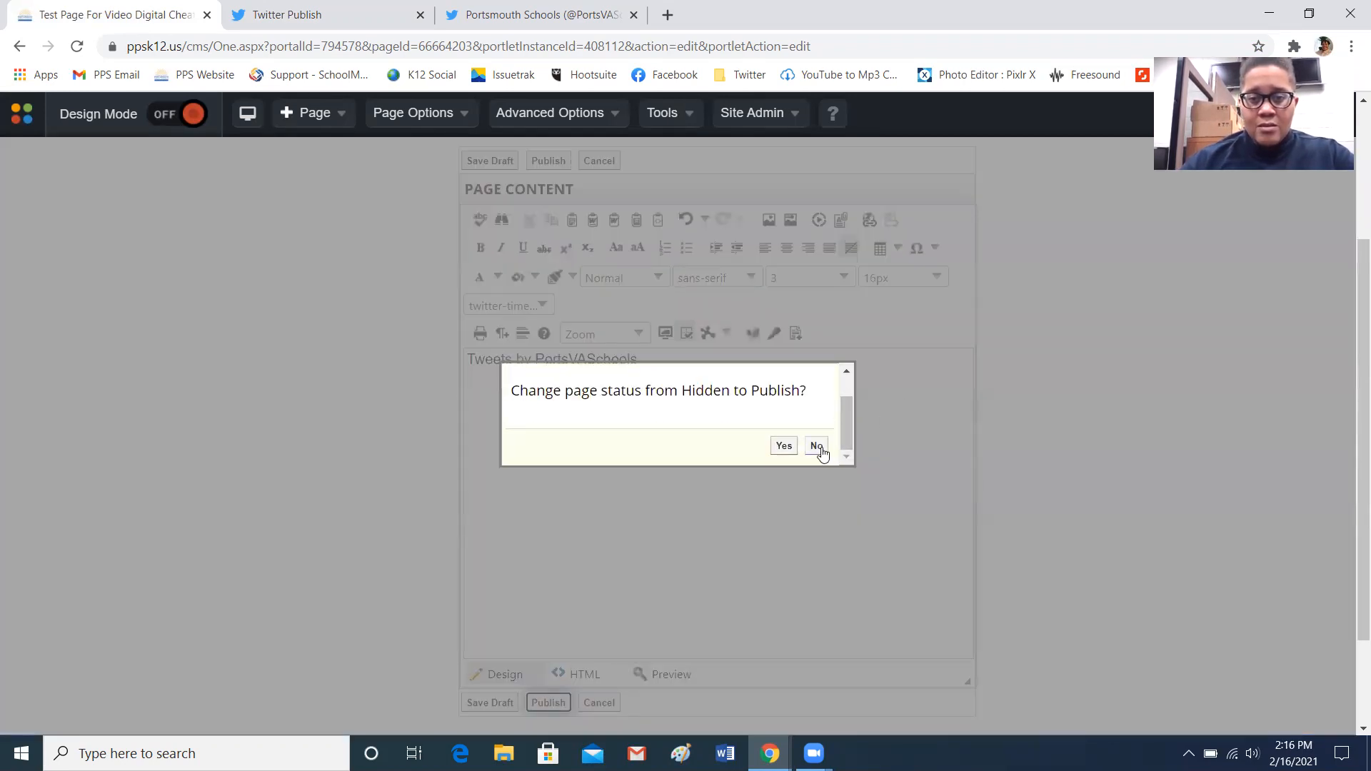
pyautogui.click(818, 447)
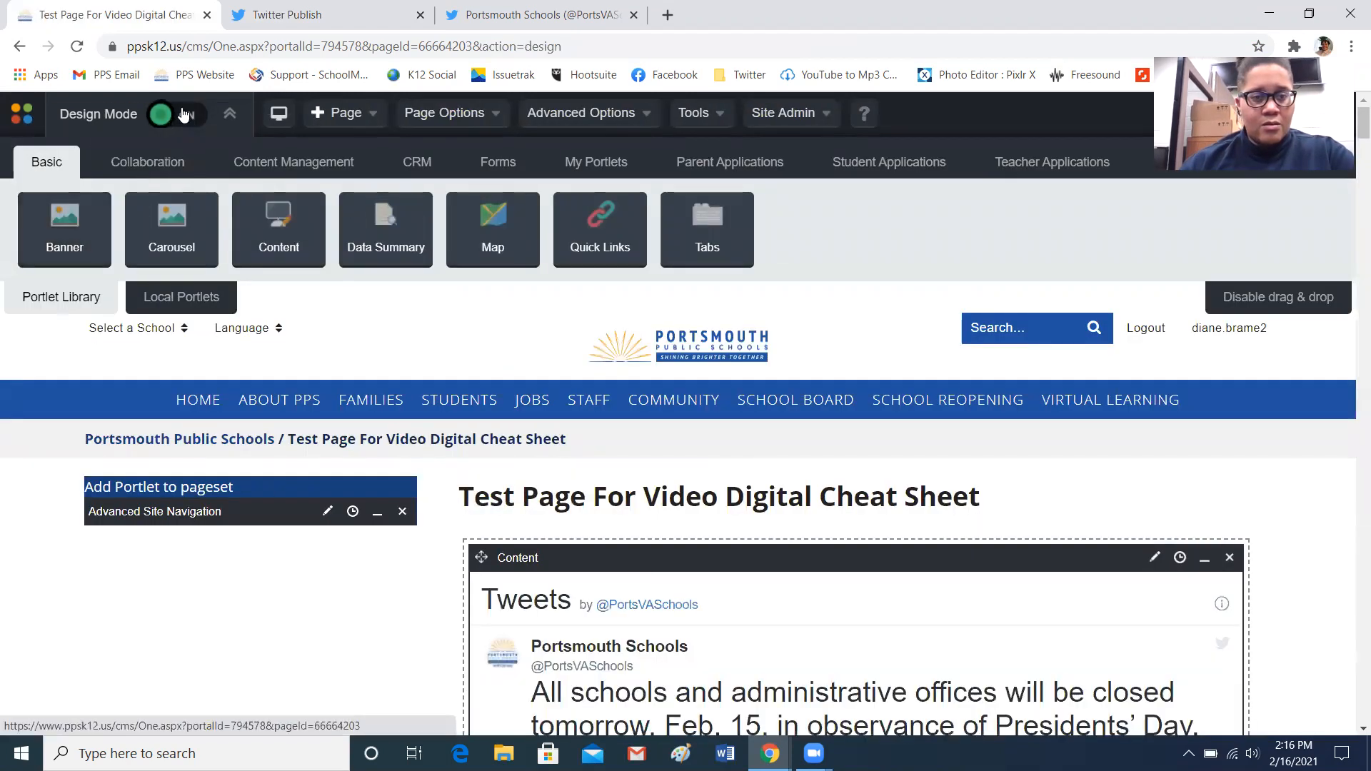
# Turn Design Mode off to preview the test page with the embedded timeline
pyautogui.click(171, 116)
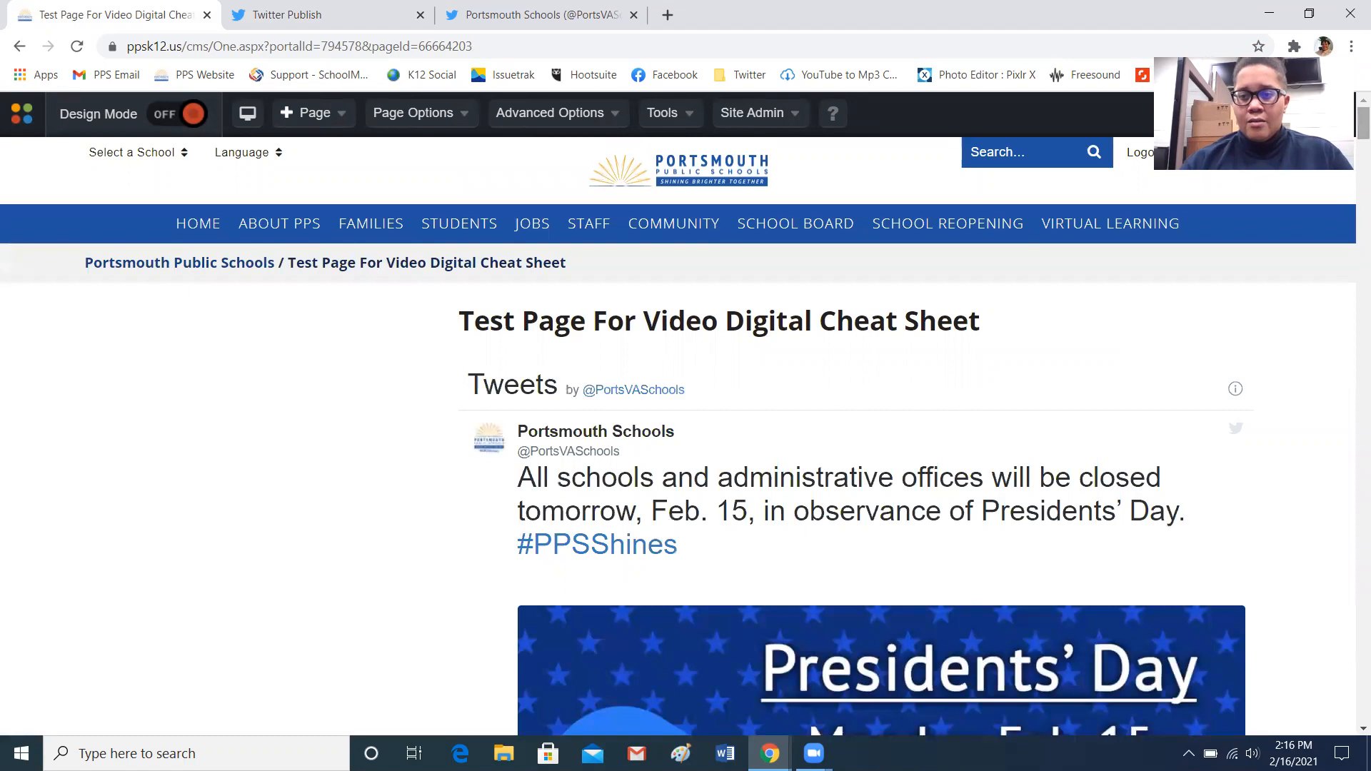
pyautogui.moveTo(1362, 134)
pyautogui.mouseDown()
pyautogui.moveTo(1348, 205)
pyautogui.moveTo(1351, 722)
pyautogui.moveTo(1352, 111)
pyautogui.moveTo(1362, 119)
pyautogui.mouseUp()
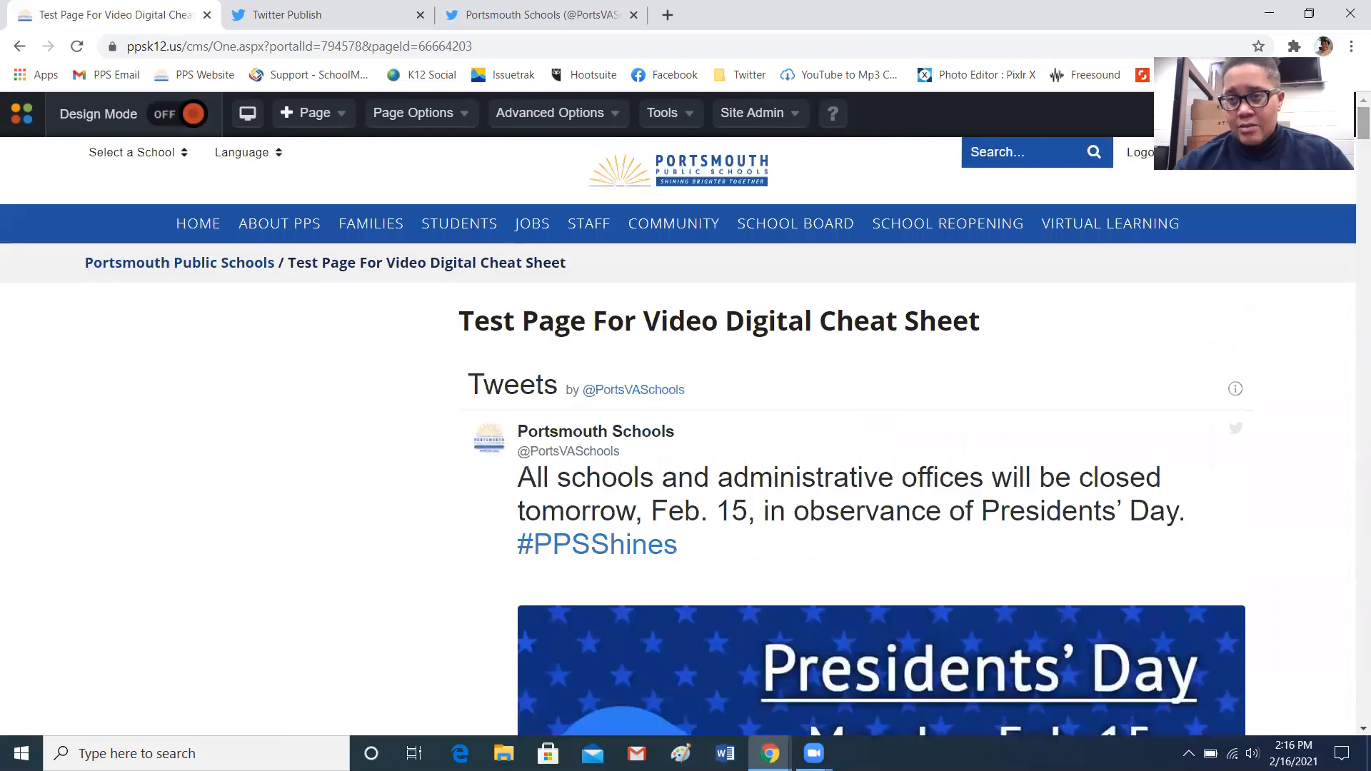
# Switch to the Twitter Publish tab and open the timeline's customization options
pyautogui.click(314, 16)
pyautogui.click(885, 316)
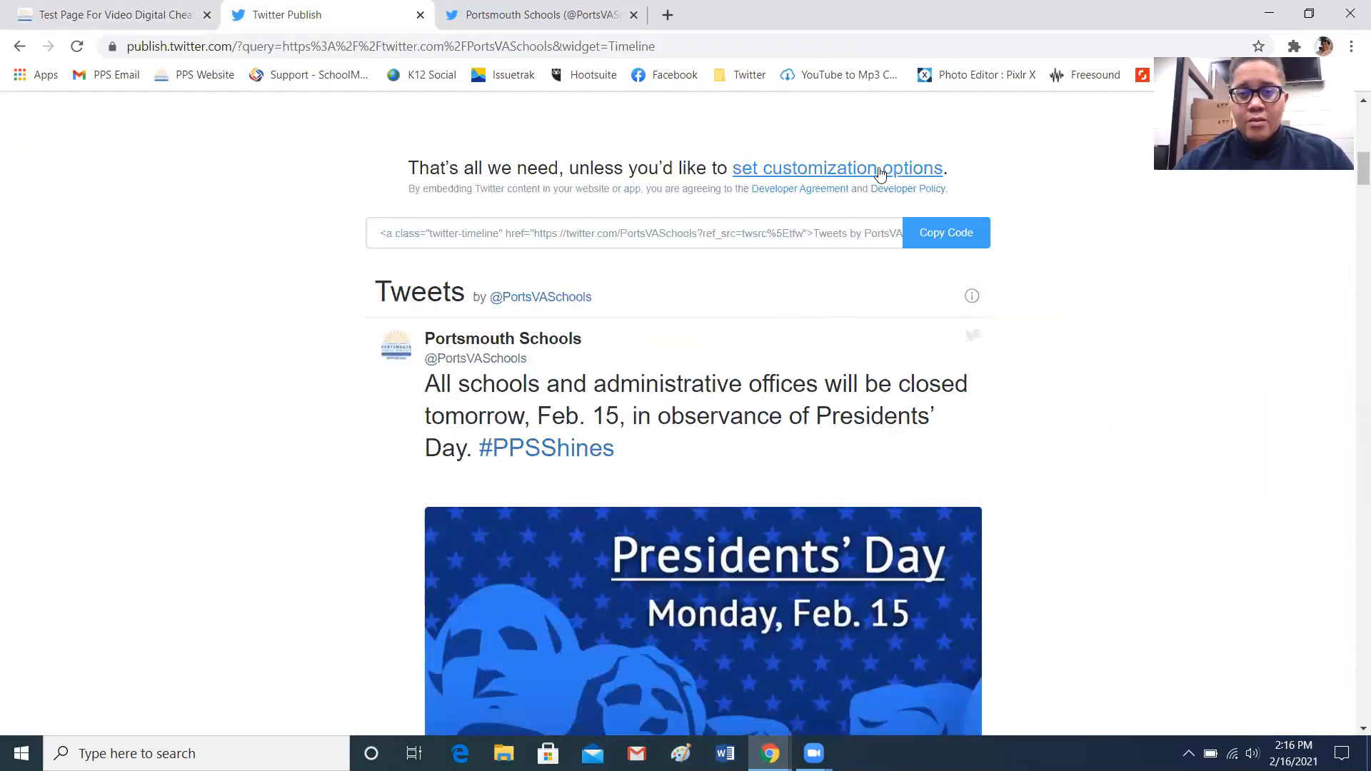
pyautogui.click(836, 171)
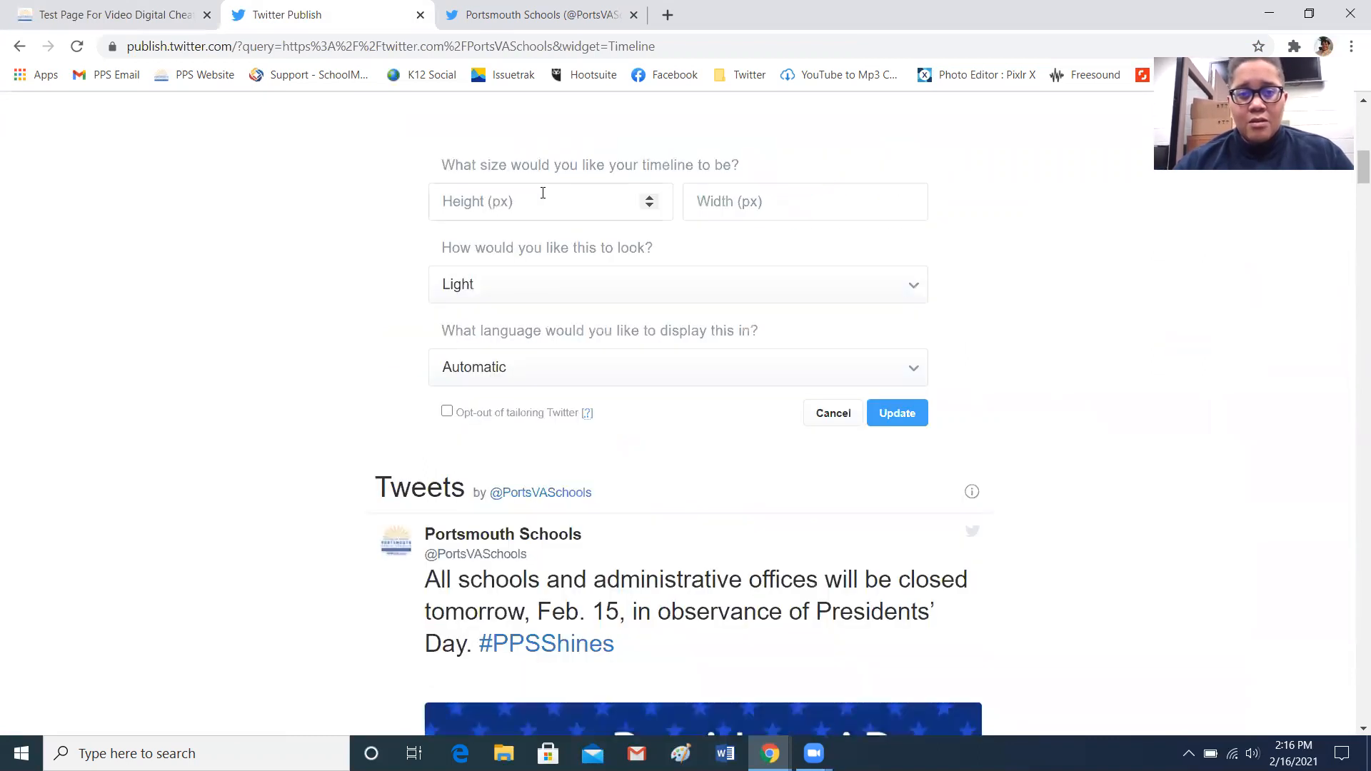
# Set the timeline's height and width to 300 px each and update the embed code
pyautogui.click(489, 200)
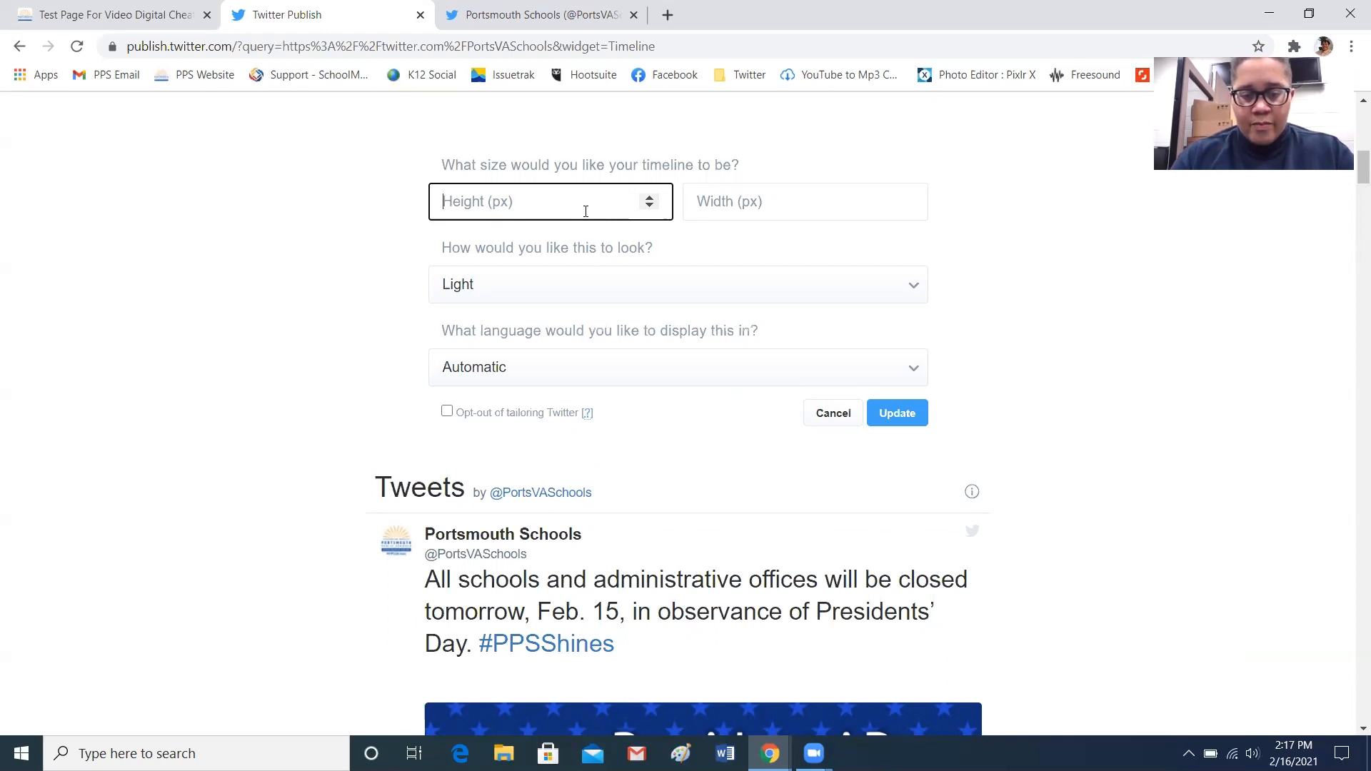
pyautogui.write('300')
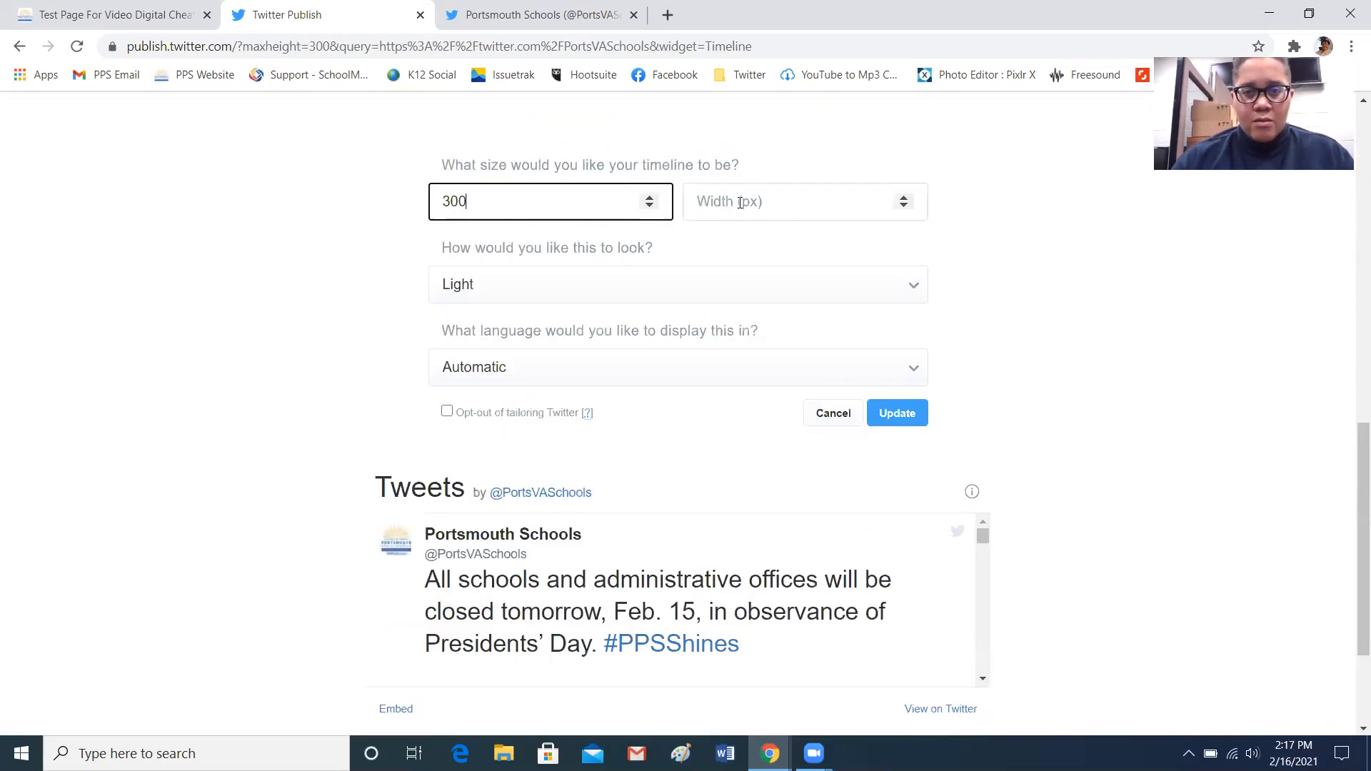
pyautogui.click(740, 202)
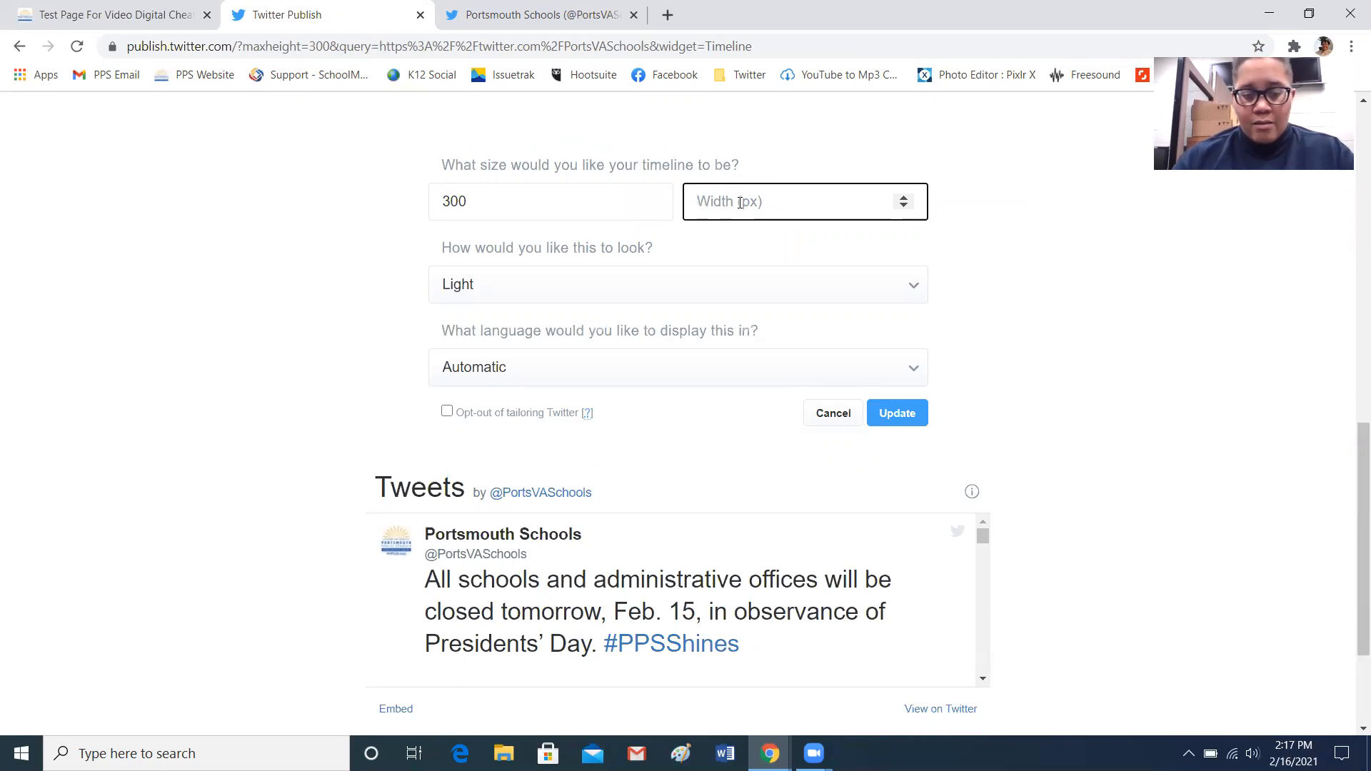
pyautogui.write('300')
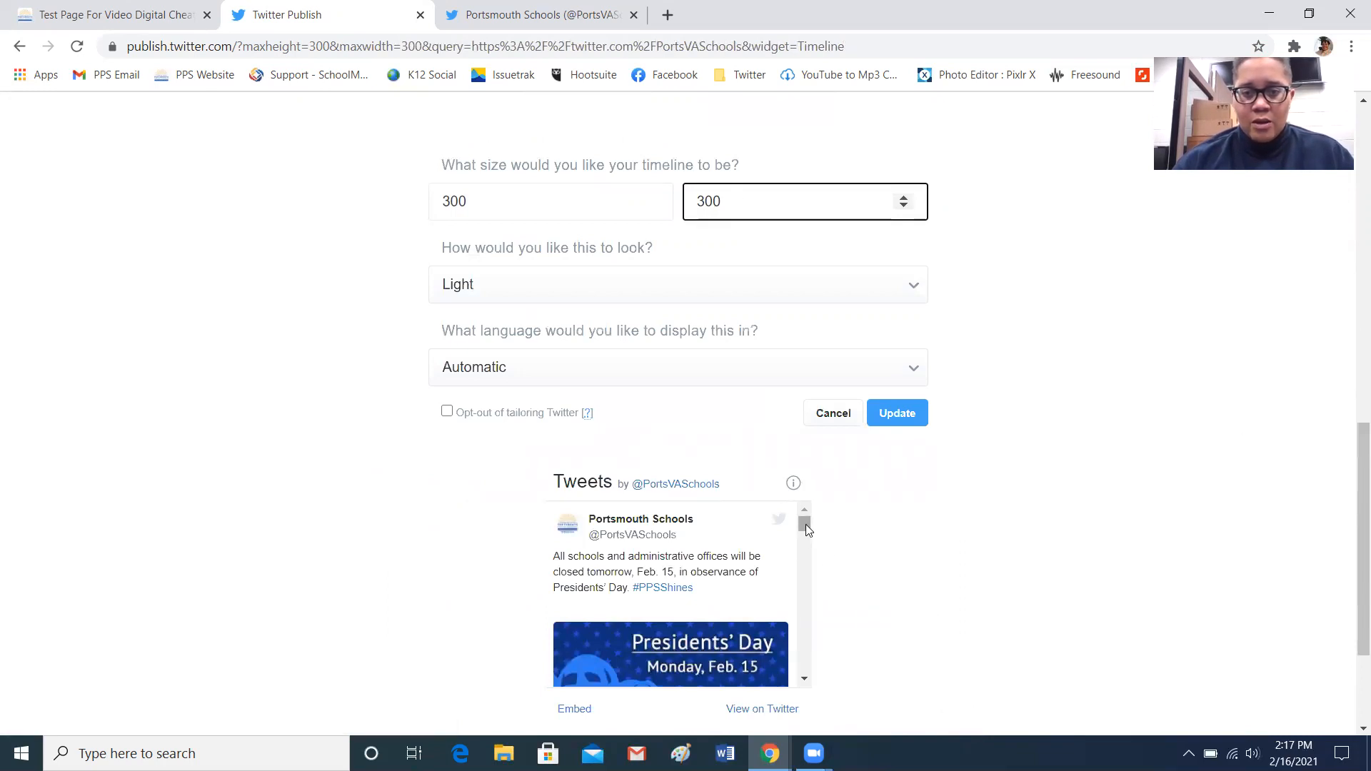
pyautogui.moveTo(1350, 587); pyautogui.dragTo(1351, 643)
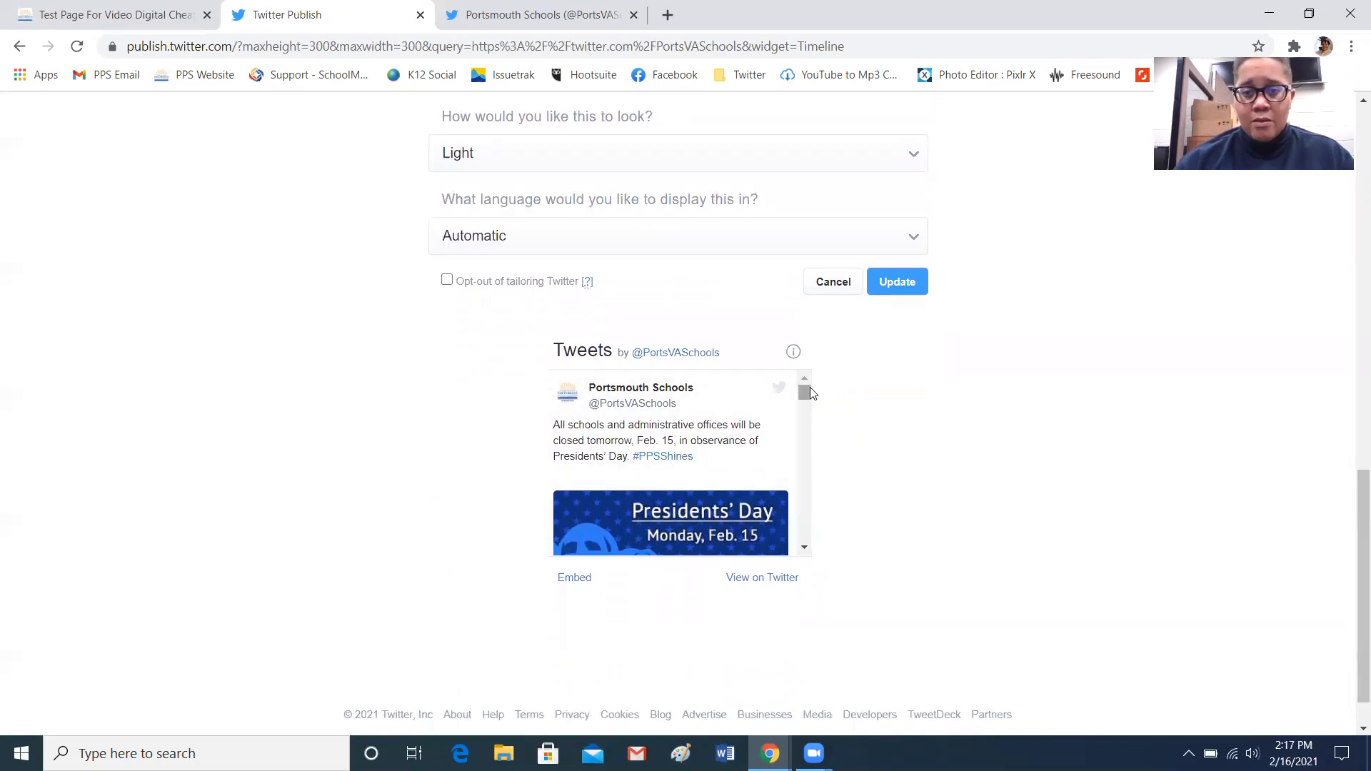
pyautogui.moveTo(805, 393)
pyautogui.mouseDown()
pyautogui.moveTo(815, 451)
pyautogui.moveTo(820, 389)
pyautogui.mouseUp()
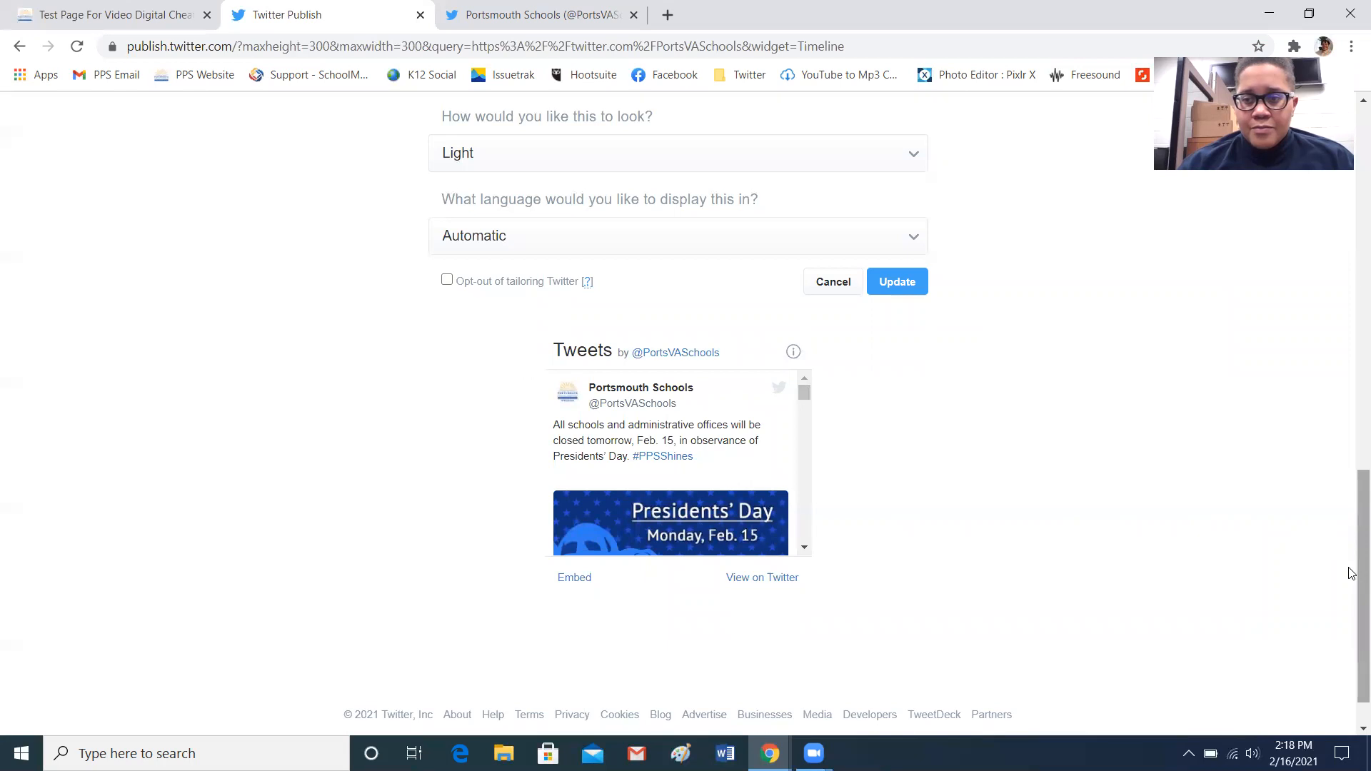
pyautogui.scroll(4, 941, 605)
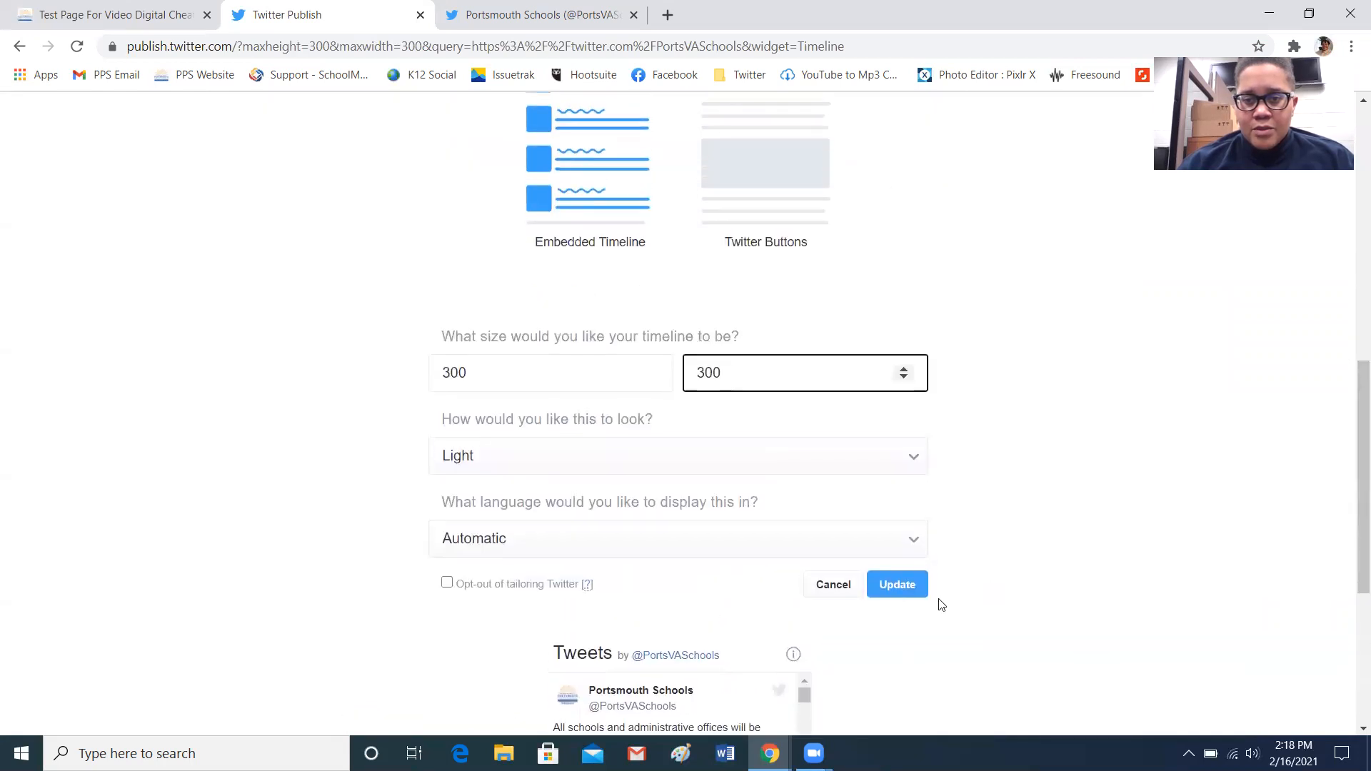
pyautogui.click(896, 585)
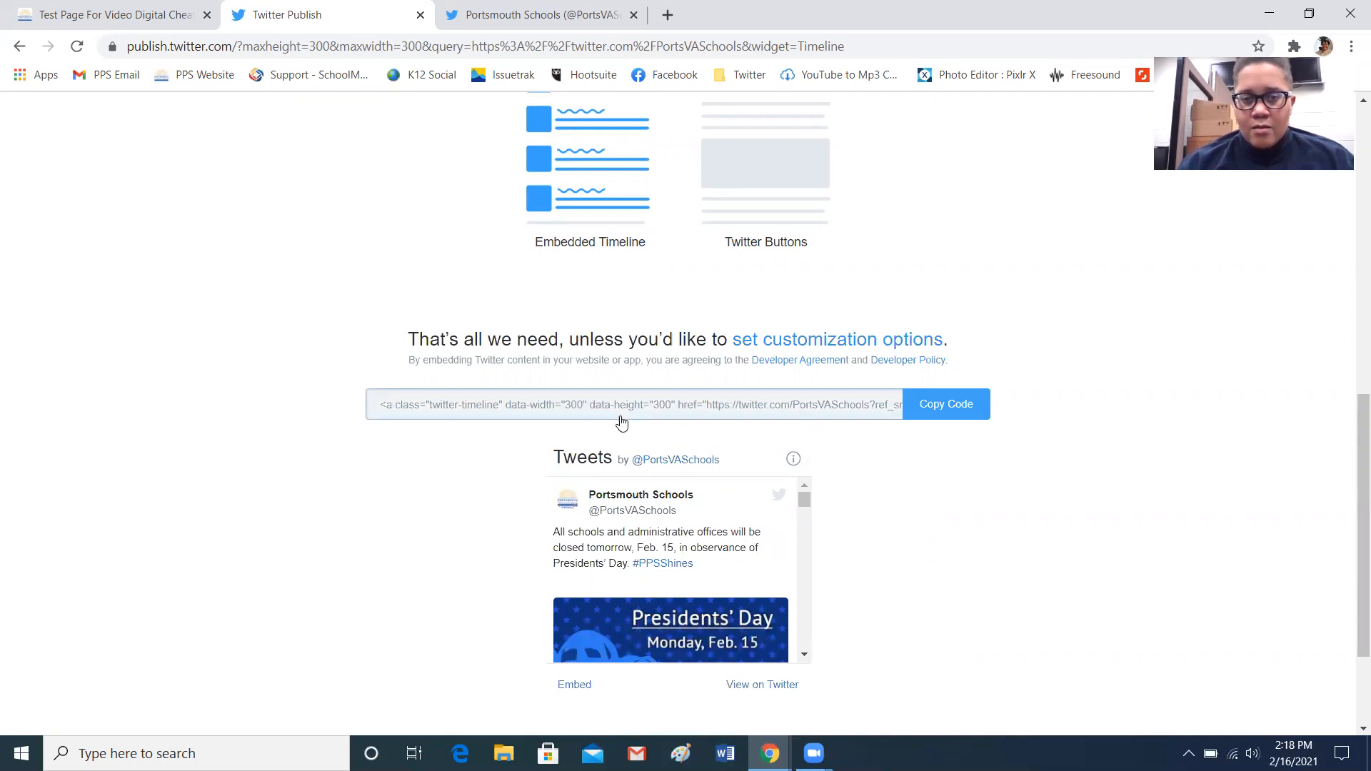
# Copy the updated timeline embed code
pyautogui.click(566, 413)
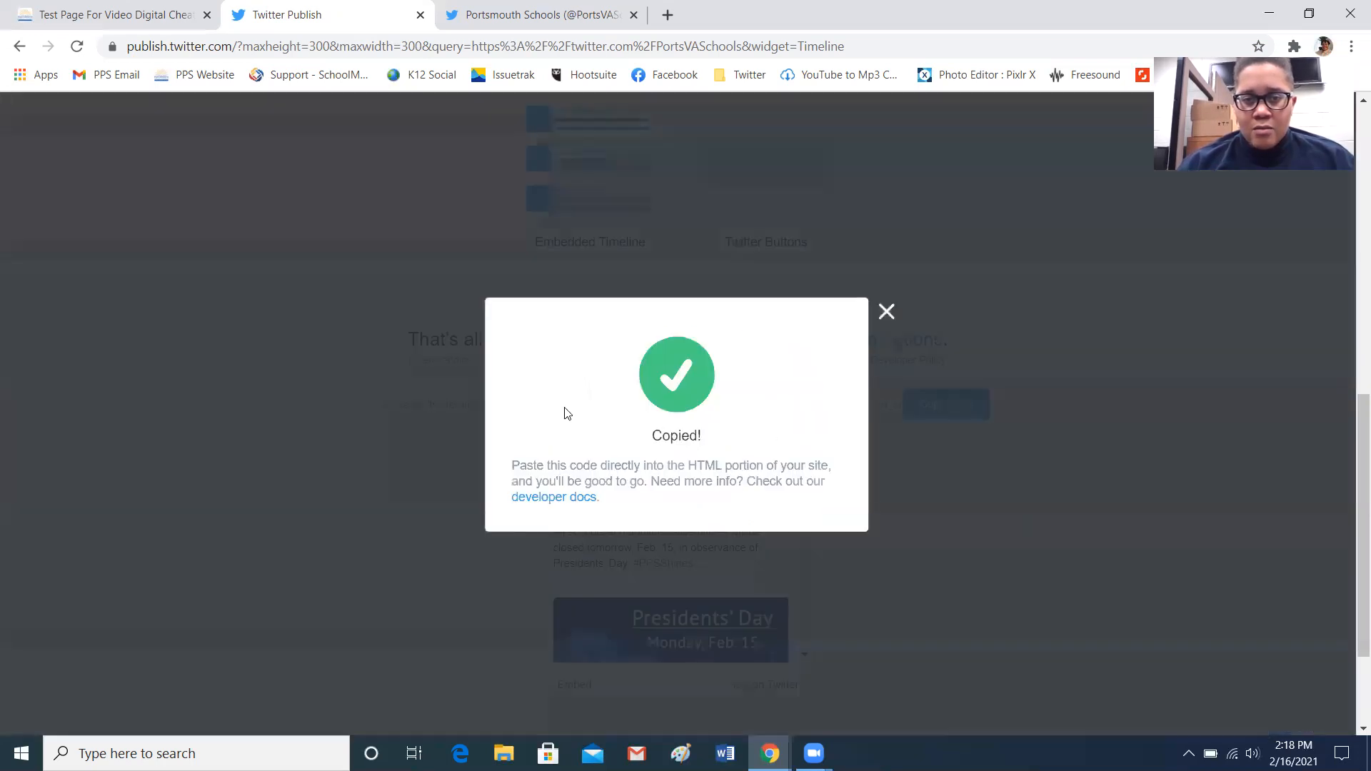
pyautogui.click(886, 313)
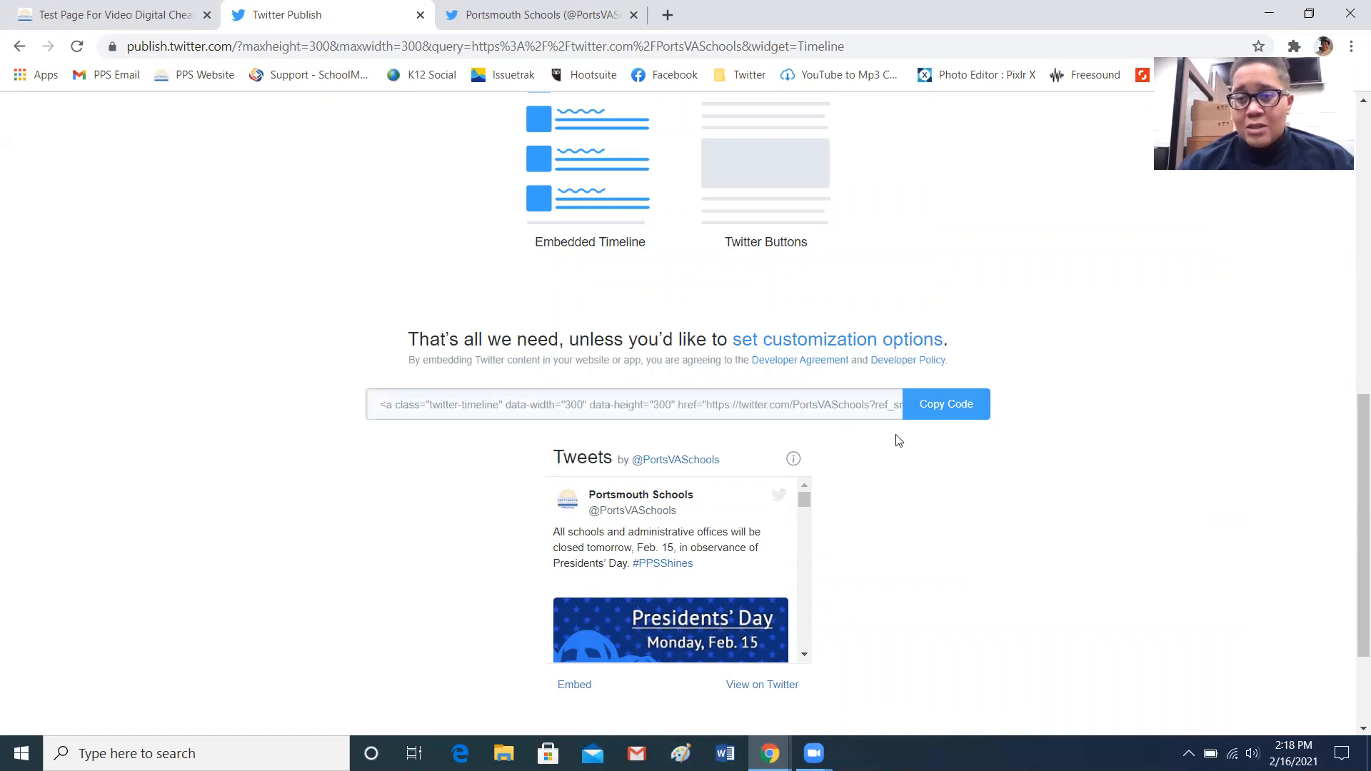
pyautogui.click(947, 414)
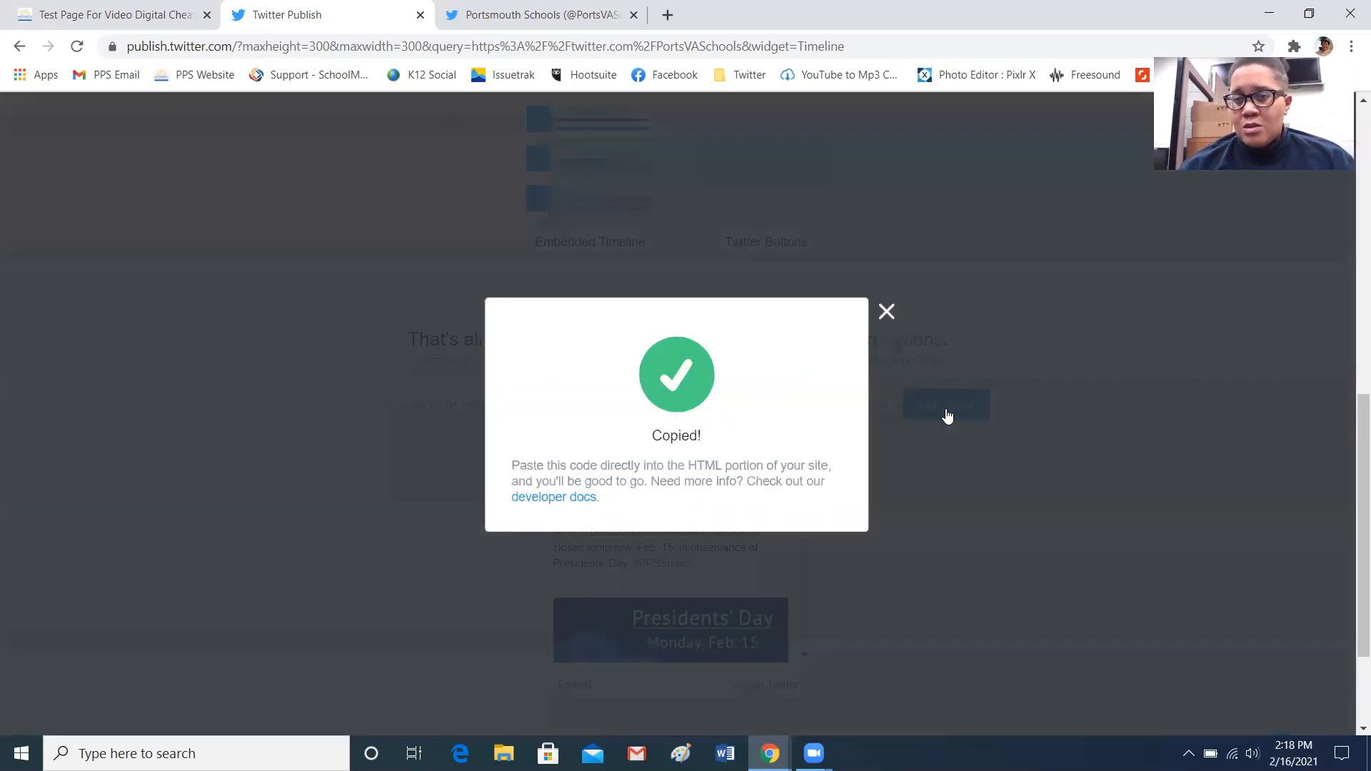
pyautogui.click(886, 312)
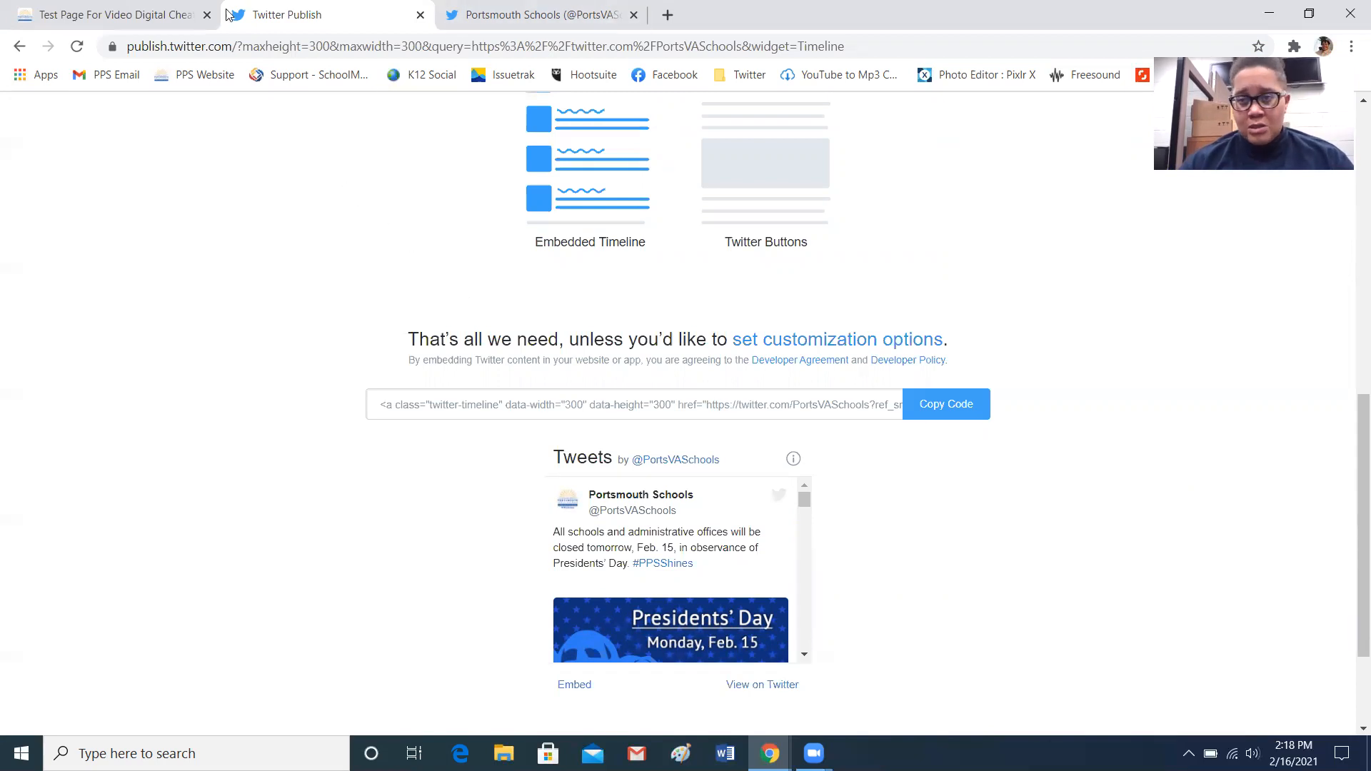
# Return to the page editor tab, turn Design Mode on, and open the Twitter Content portlet for editing
pyautogui.click(151, 20)
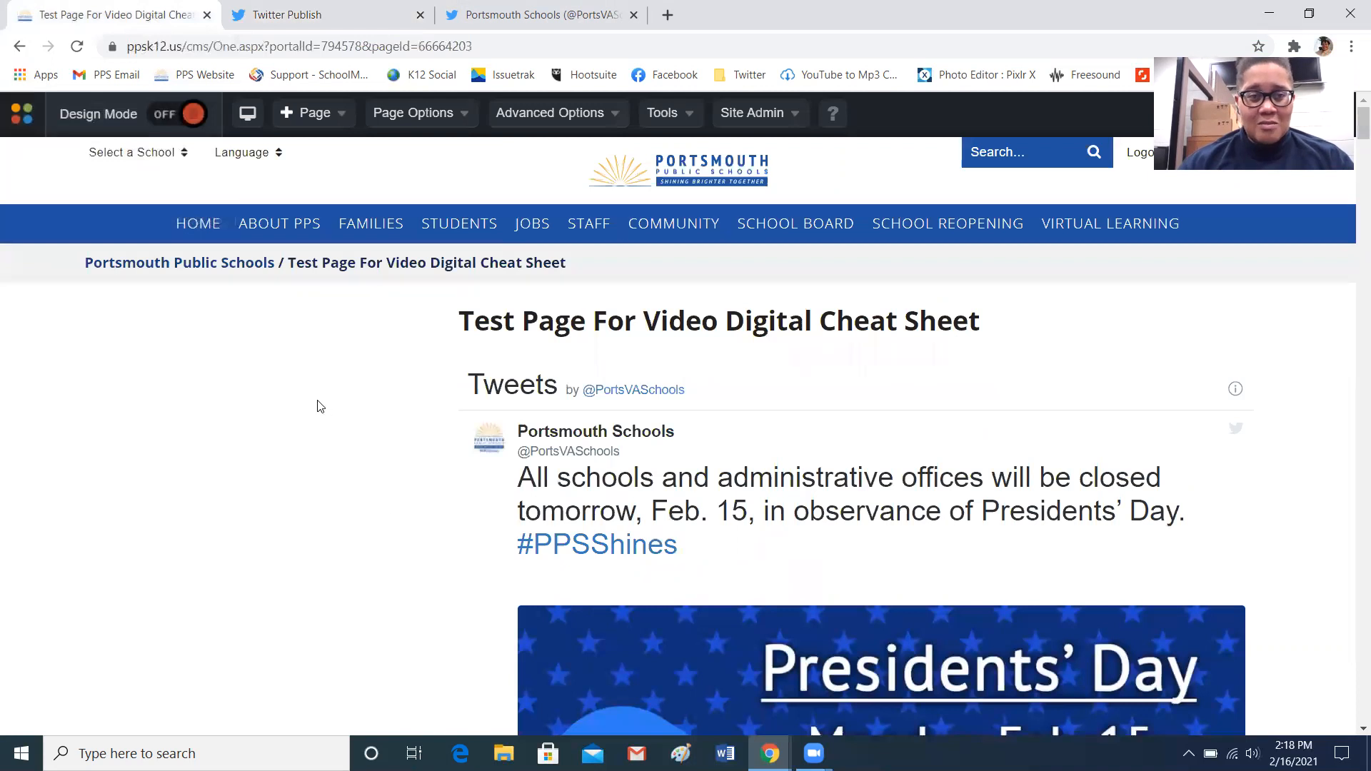
pyautogui.click(187, 117)
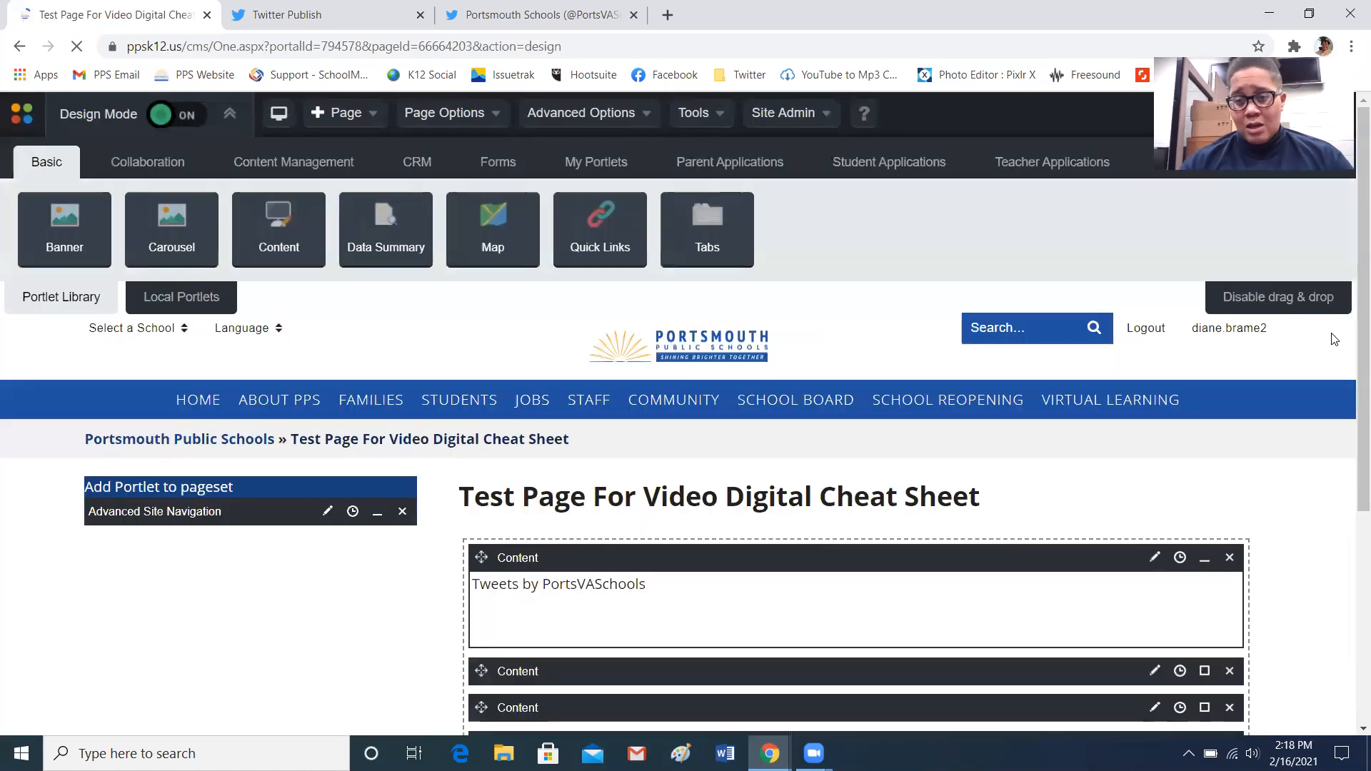
pyautogui.click(1155, 559)
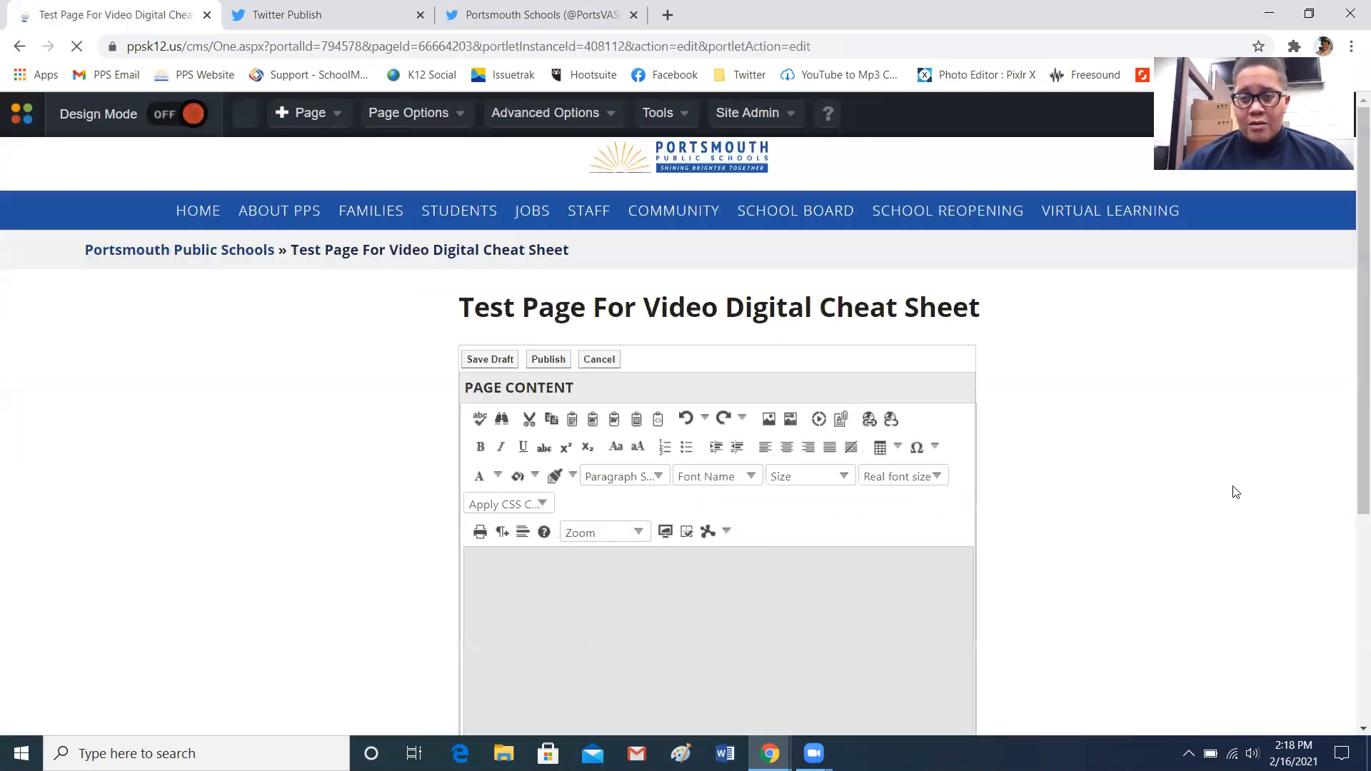
# Replace the portlet's HTML with the resized timeline embed code
pyautogui.scroll(-2, 1351, 457)
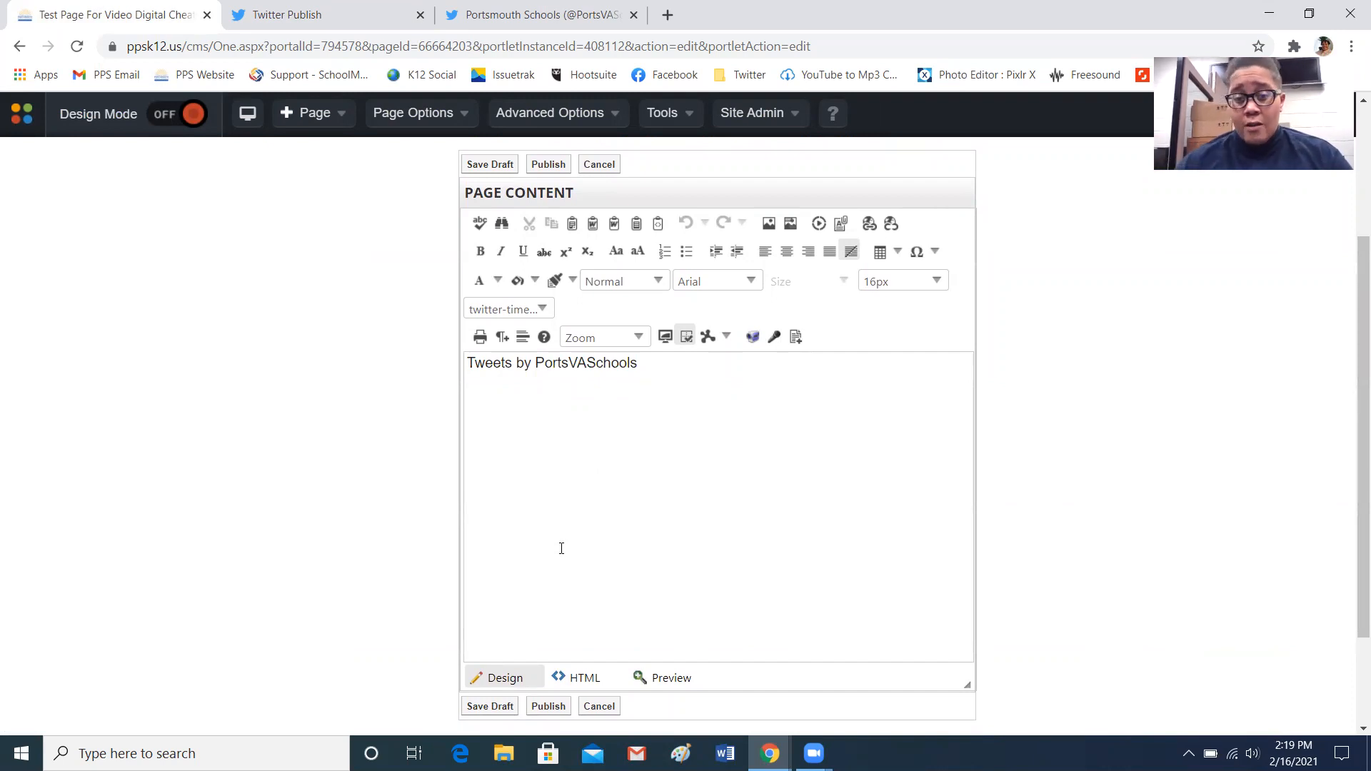
pyautogui.click(575, 678)
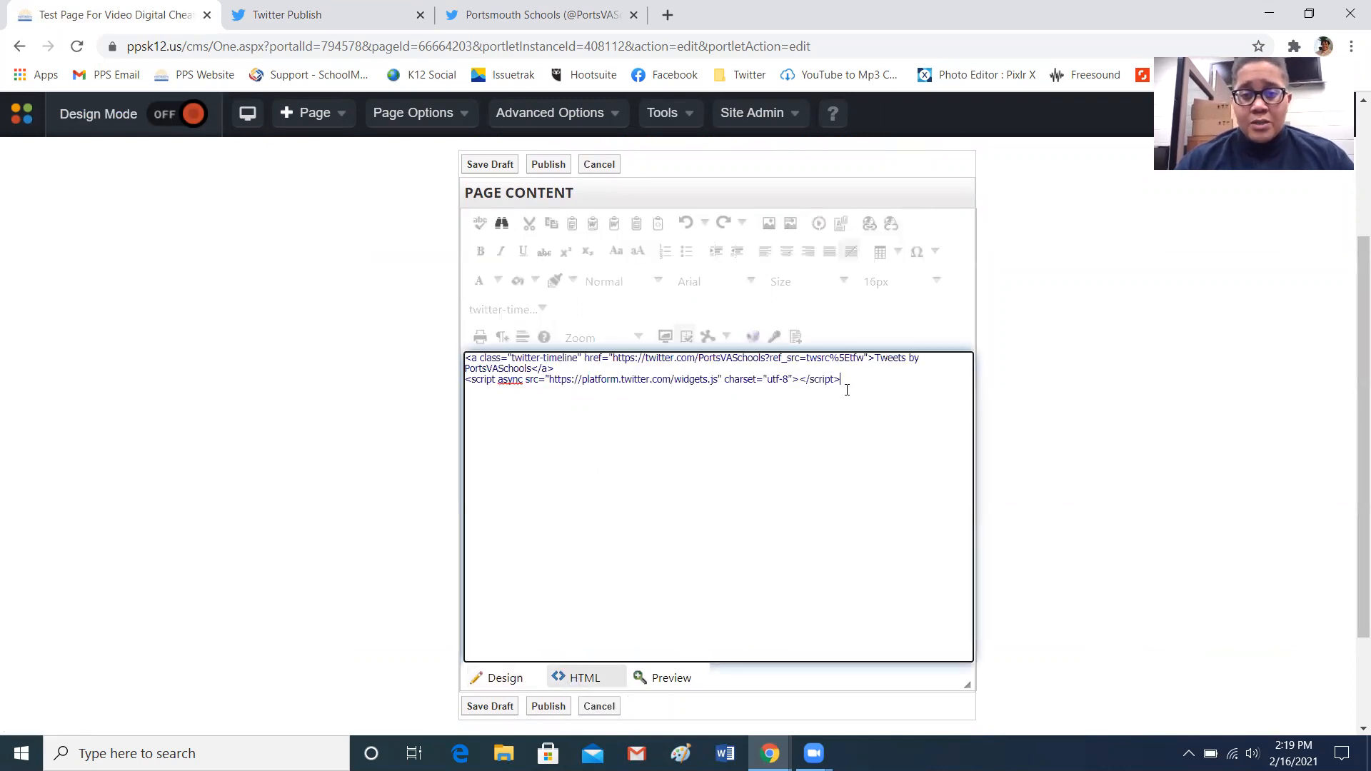
pyautogui.moveTo(857, 382); pyautogui.dragTo(464, 358)
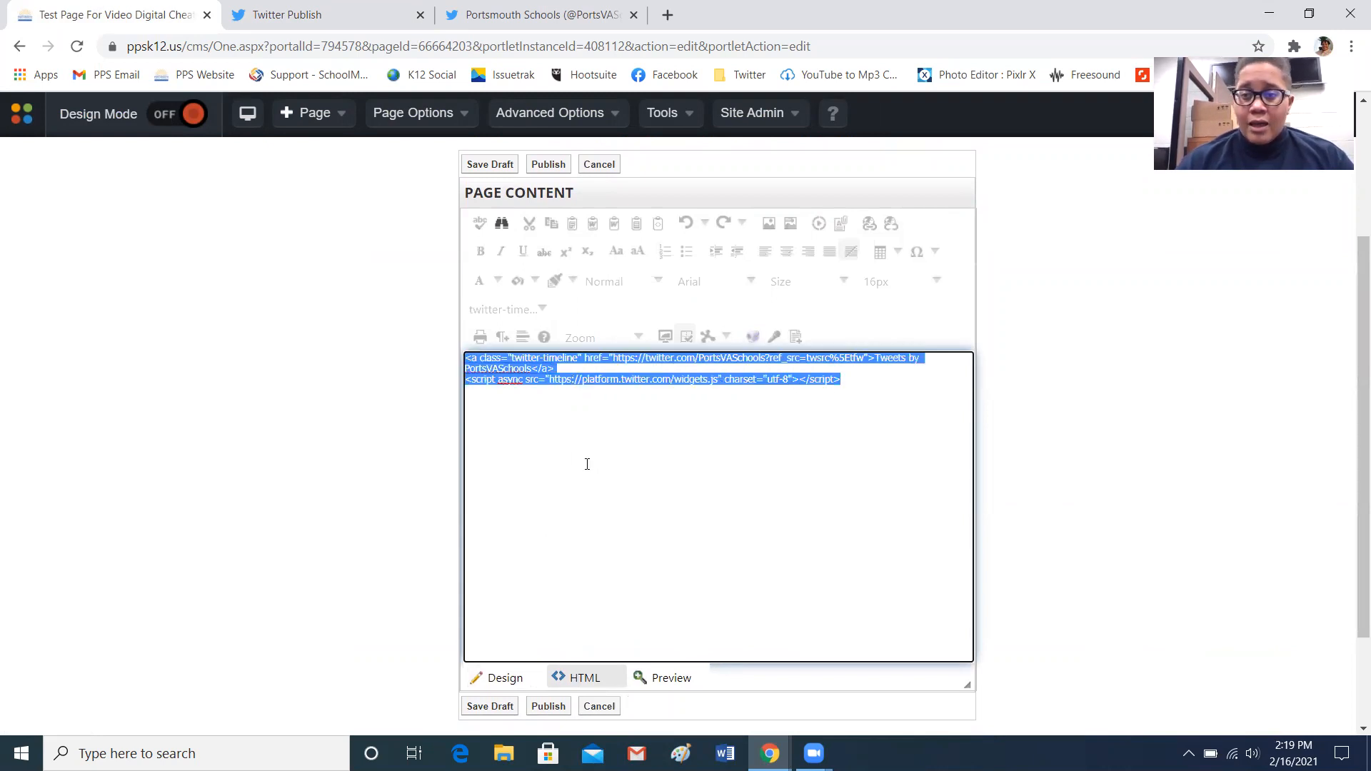
pyautogui.press('Delete')
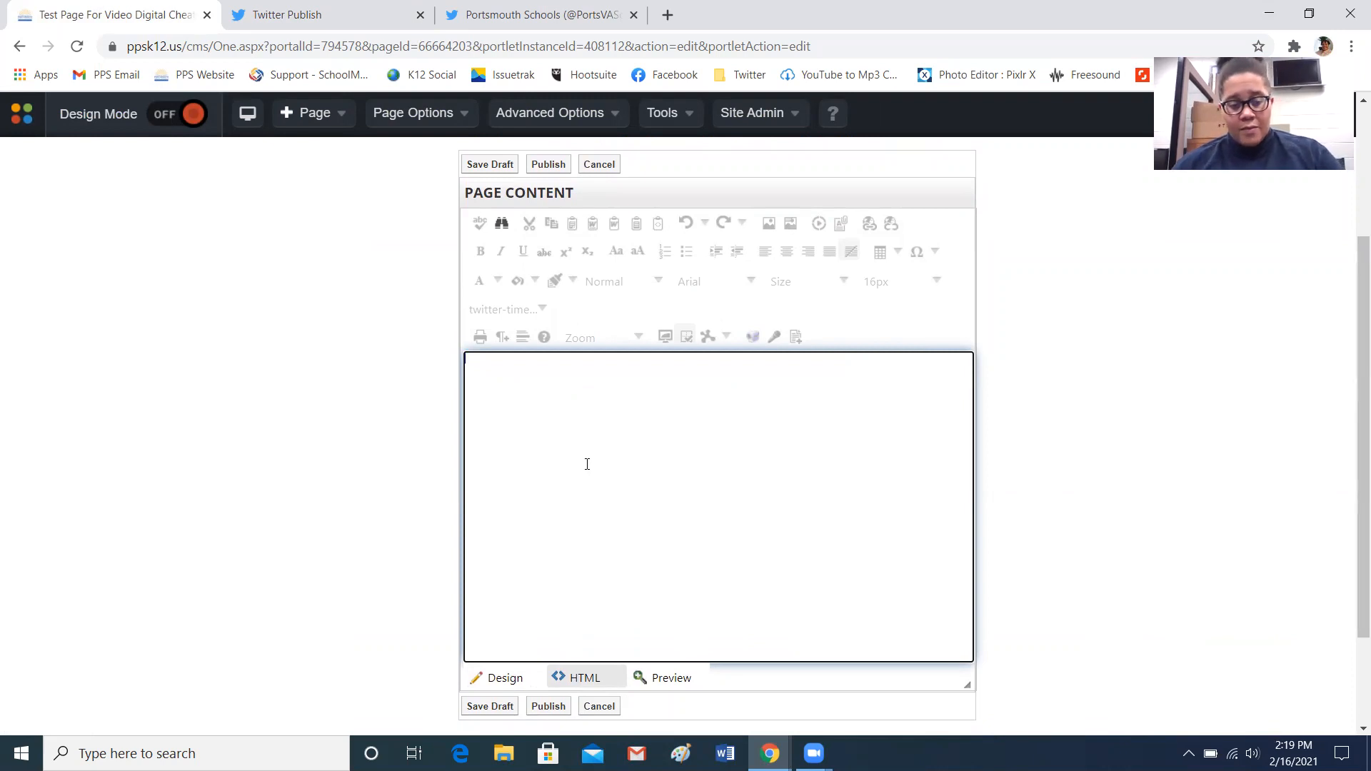
pyautogui.hotkey('ctrl', 'v')
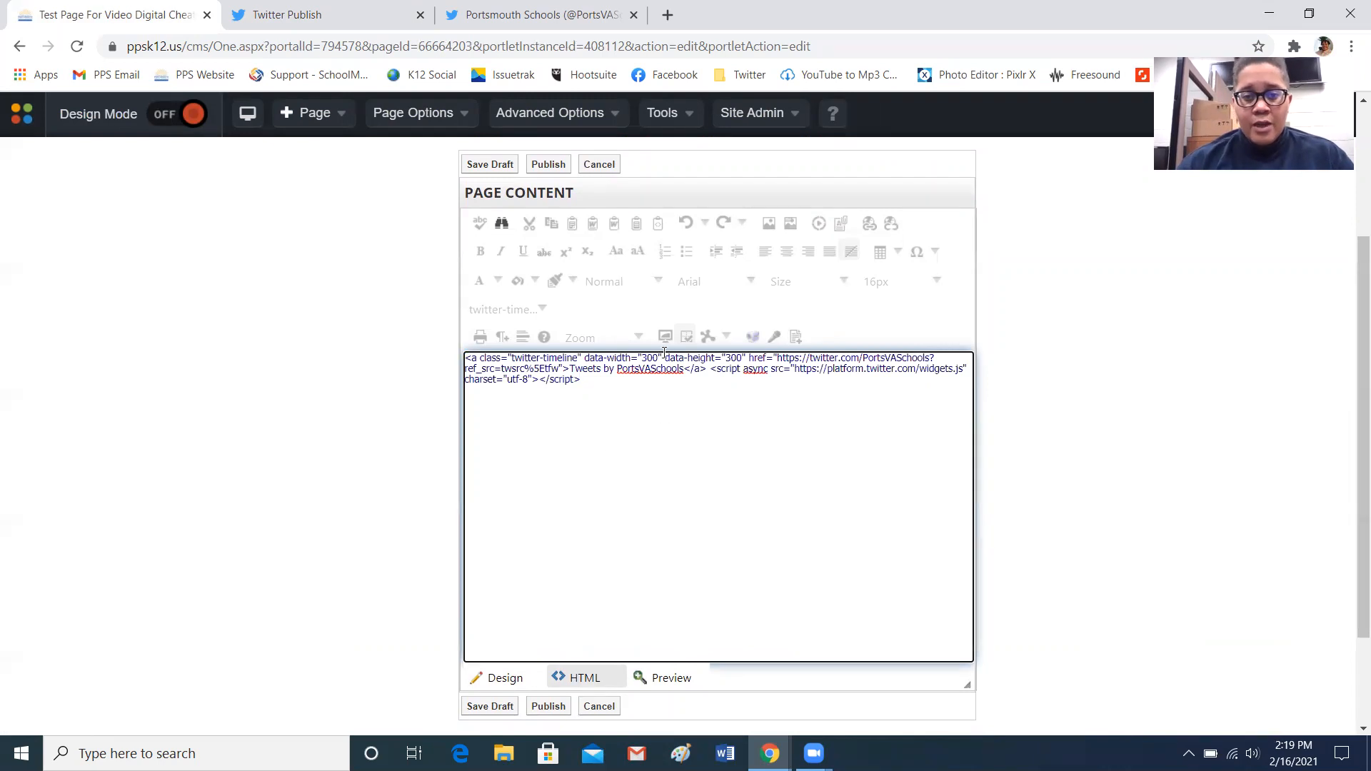
# Switch back to Design view and publish the content, answering No to changing the page status
pyautogui.moveTo(642, 357); pyautogui.dragTo(745, 359)
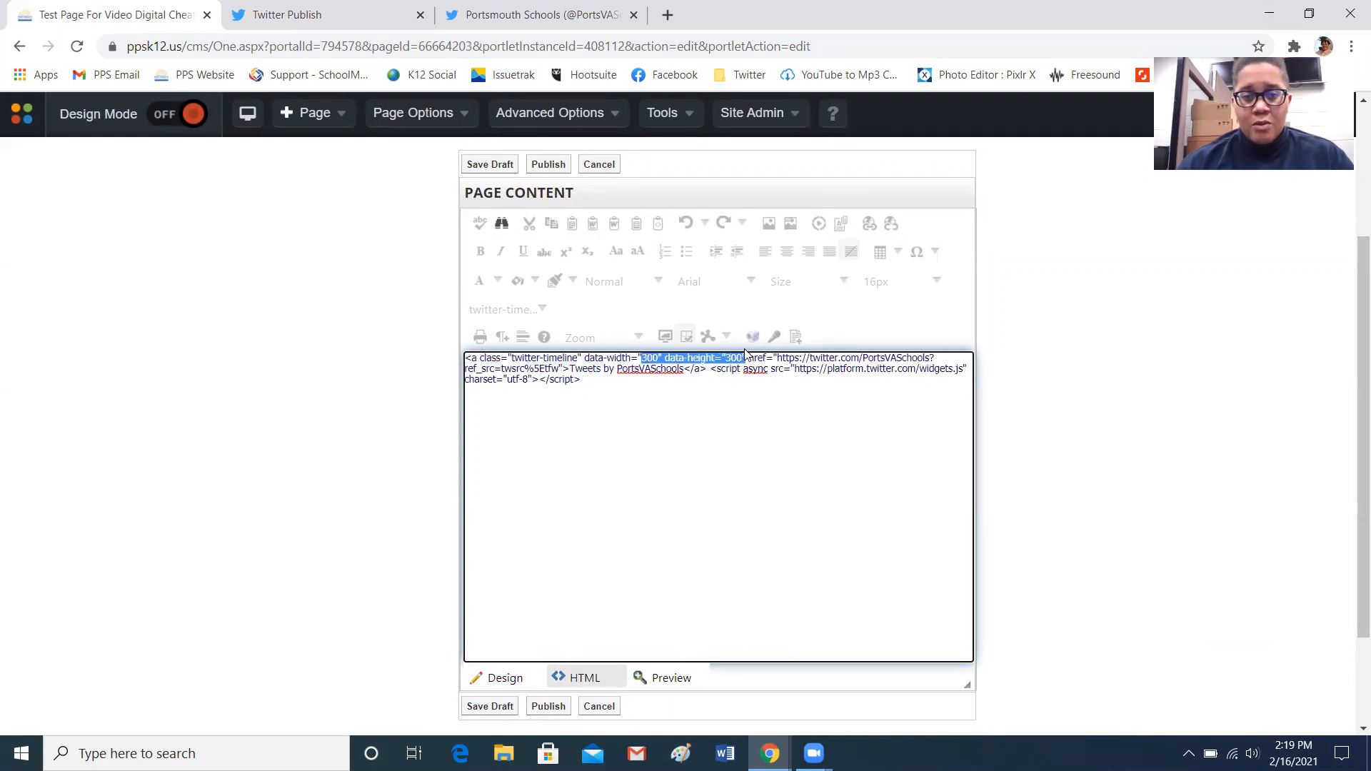
pyautogui.click(684, 448)
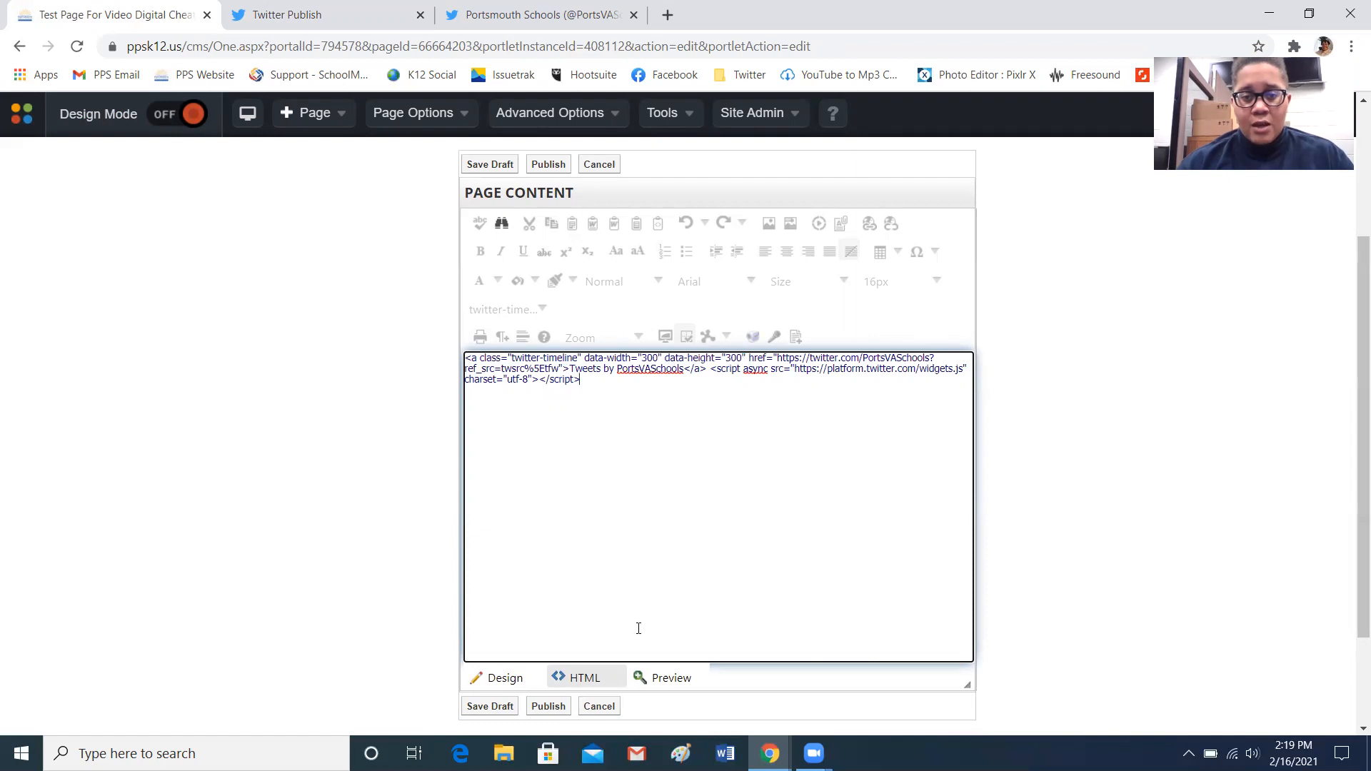
pyautogui.click(503, 681)
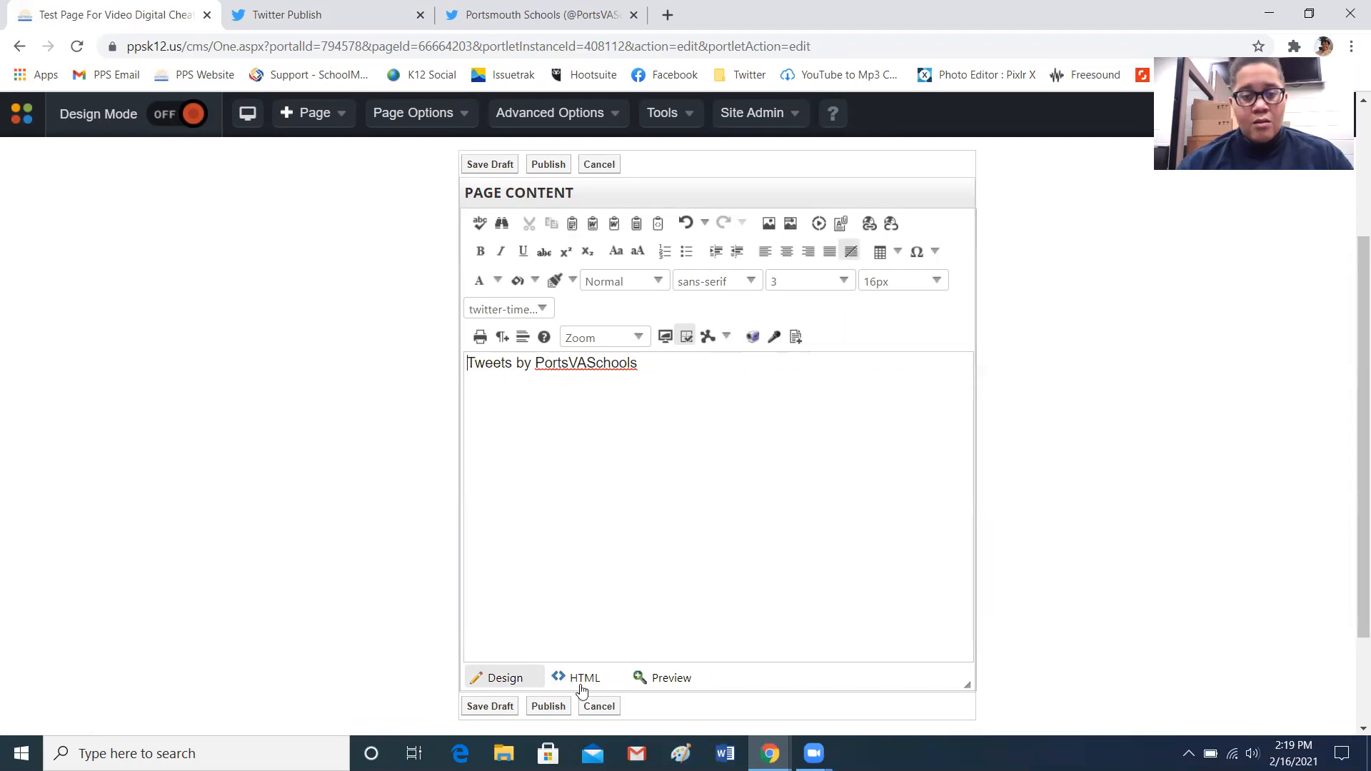
pyautogui.click(548, 707)
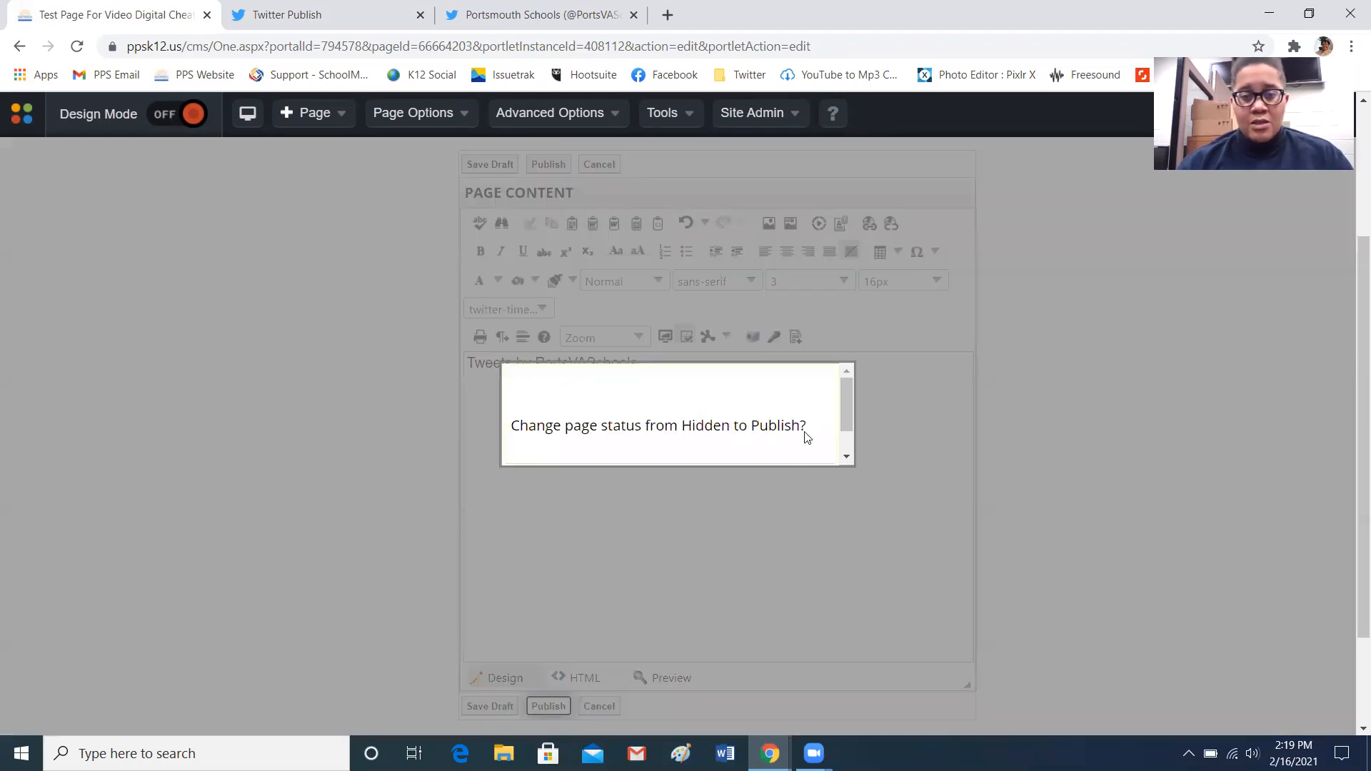
pyautogui.scroll(-1, 848, 446)
pyautogui.click(816, 446)
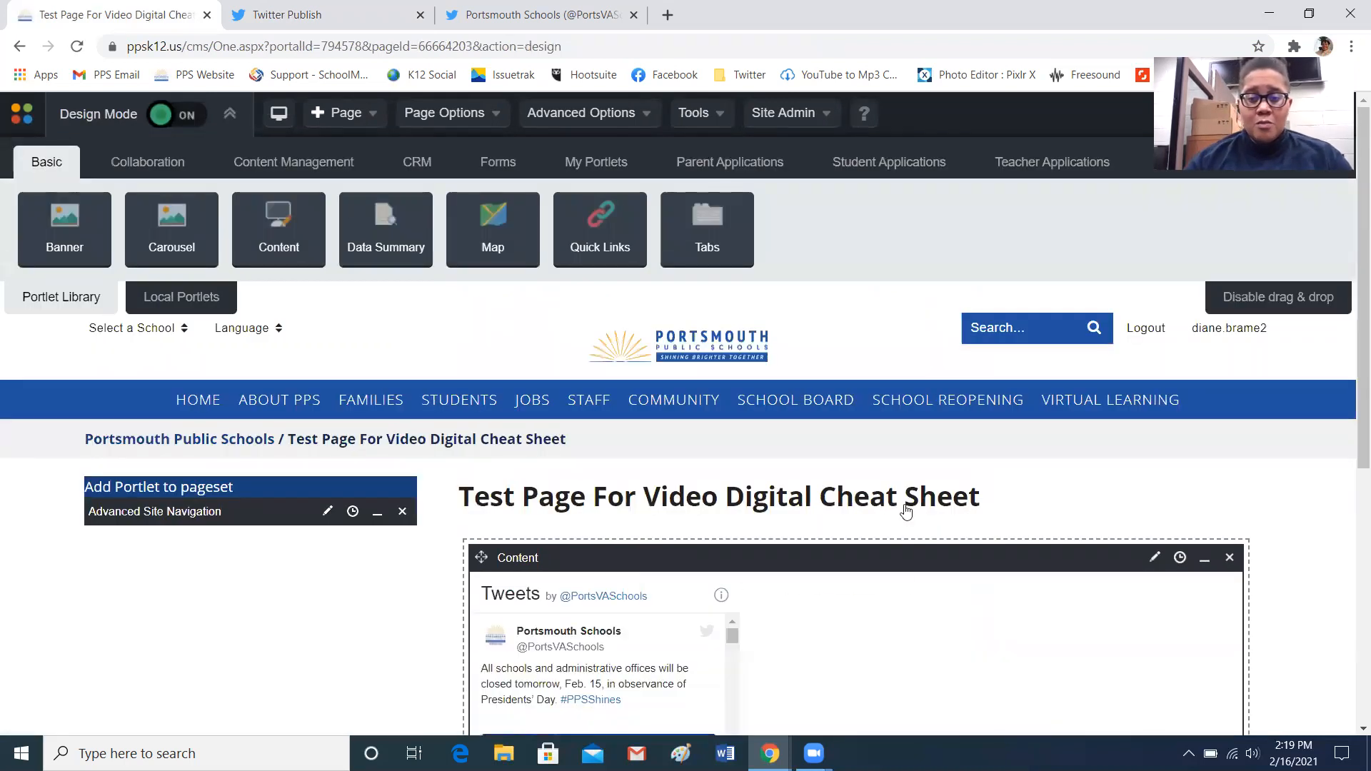
# Turn Design Mode off and scroll through the embedded timeline to preview it
pyautogui.moveTo(658, 669)
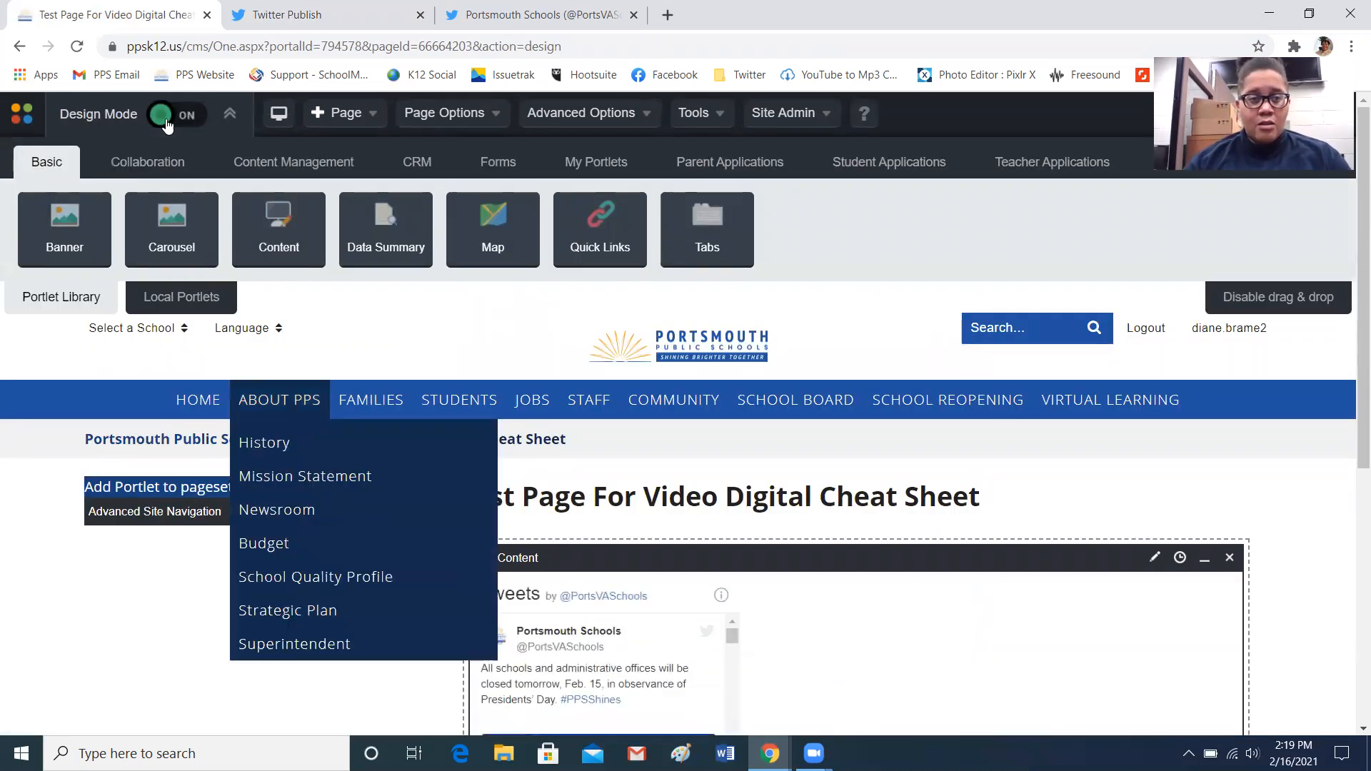
pyautogui.click(162, 112)
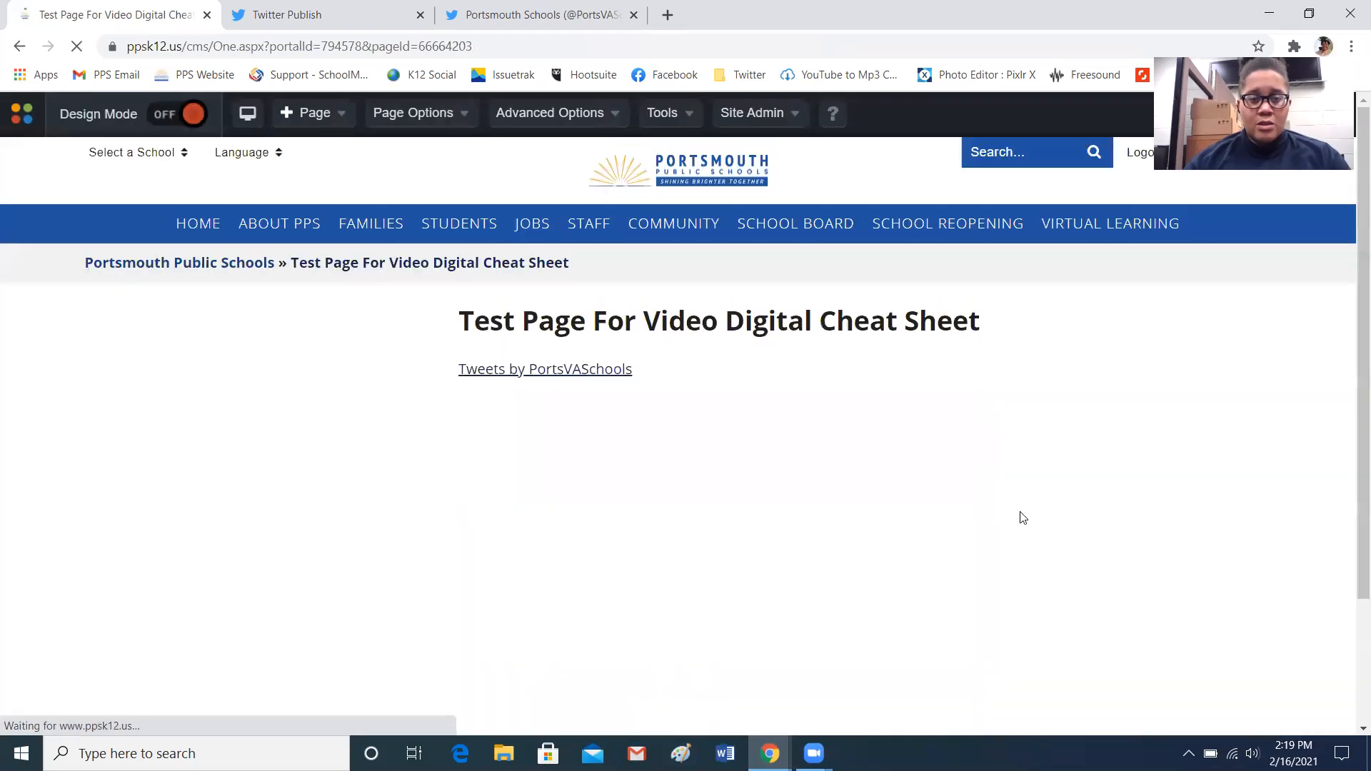
pyautogui.scroll(-1, 1350, 295)
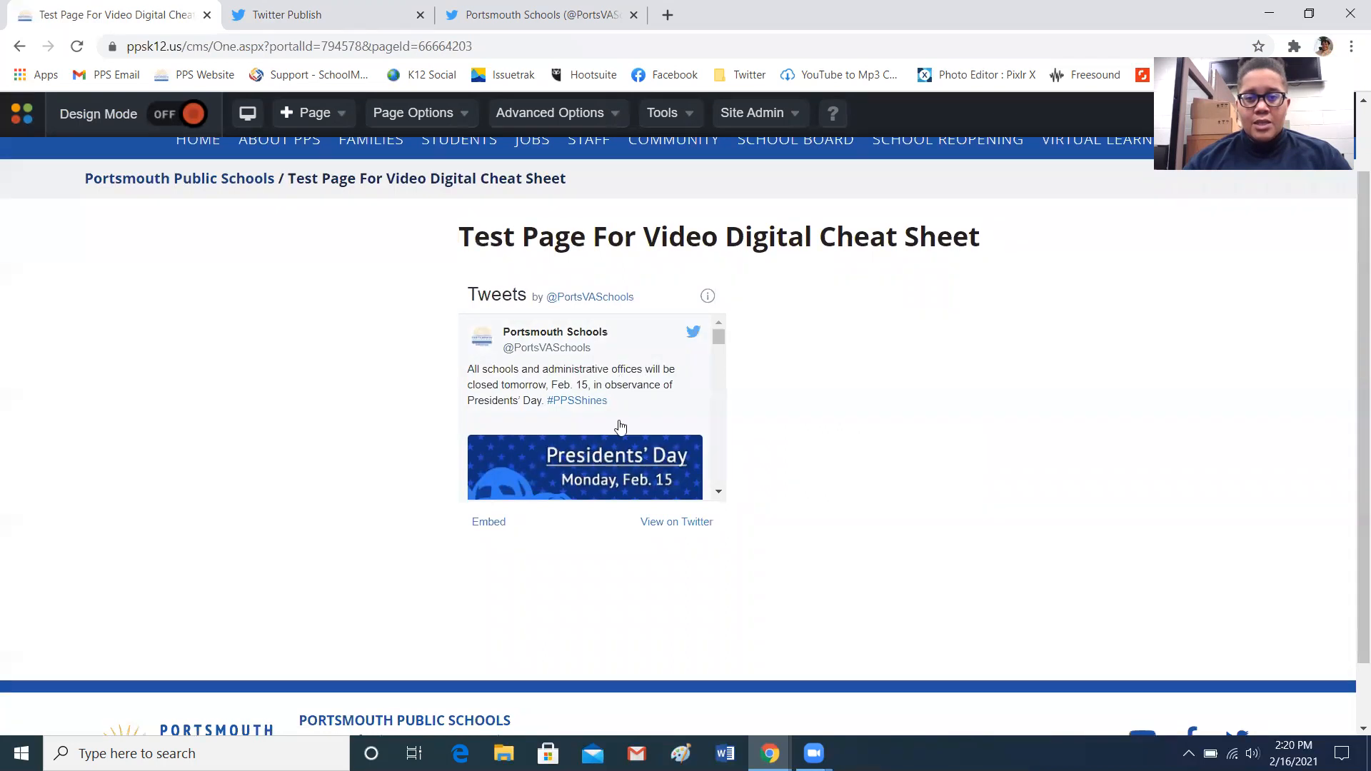
pyautogui.moveTo(714, 338); pyautogui.dragTo(721, 492)
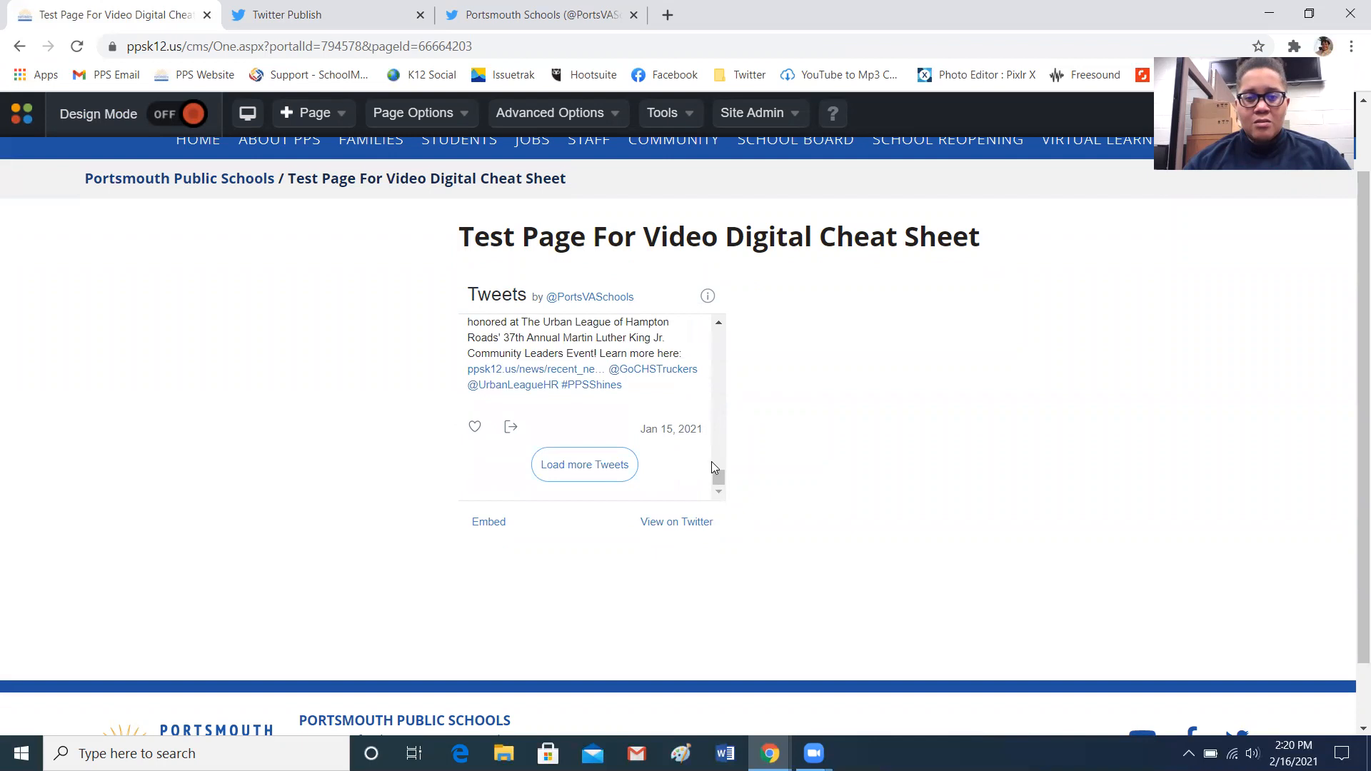
pyautogui.moveTo(718, 477); pyautogui.dragTo(719, 521)
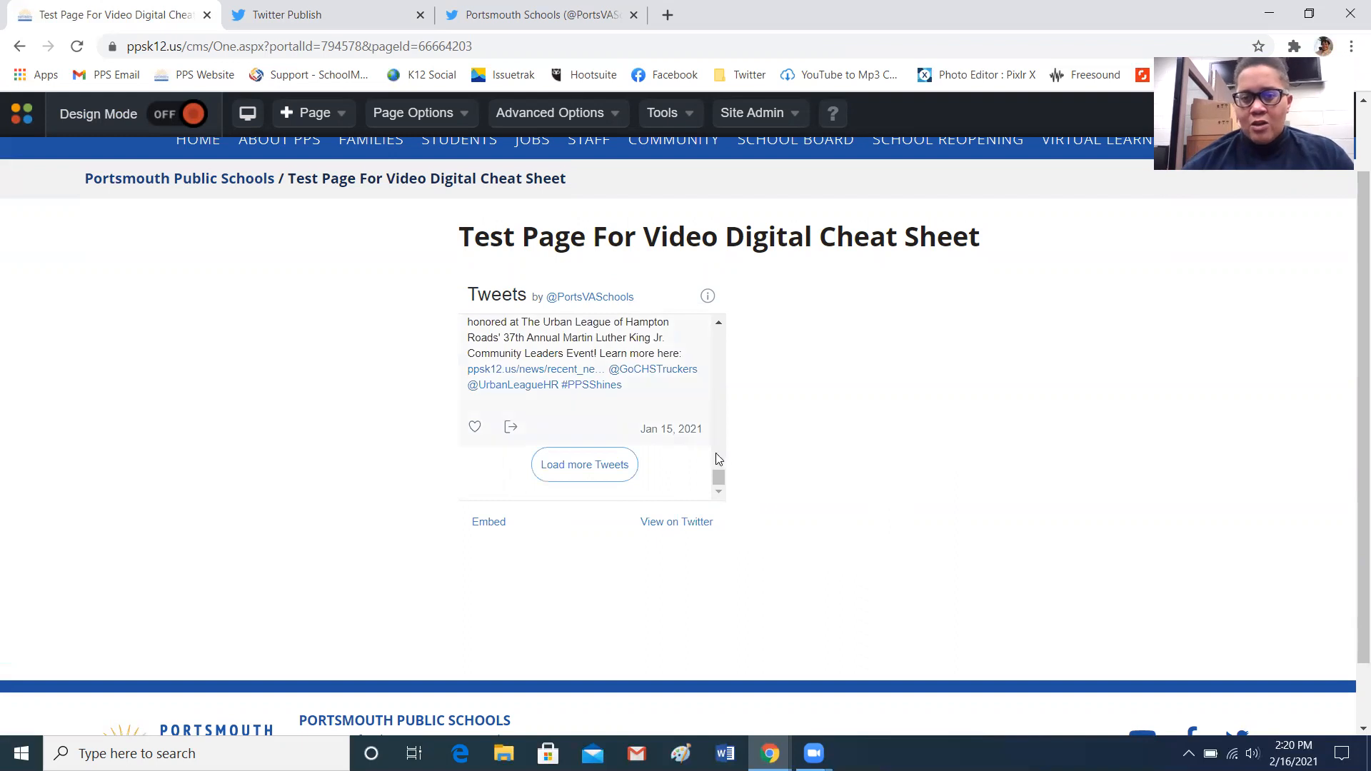
pyautogui.moveTo(719, 477); pyautogui.dragTo(724, 330)
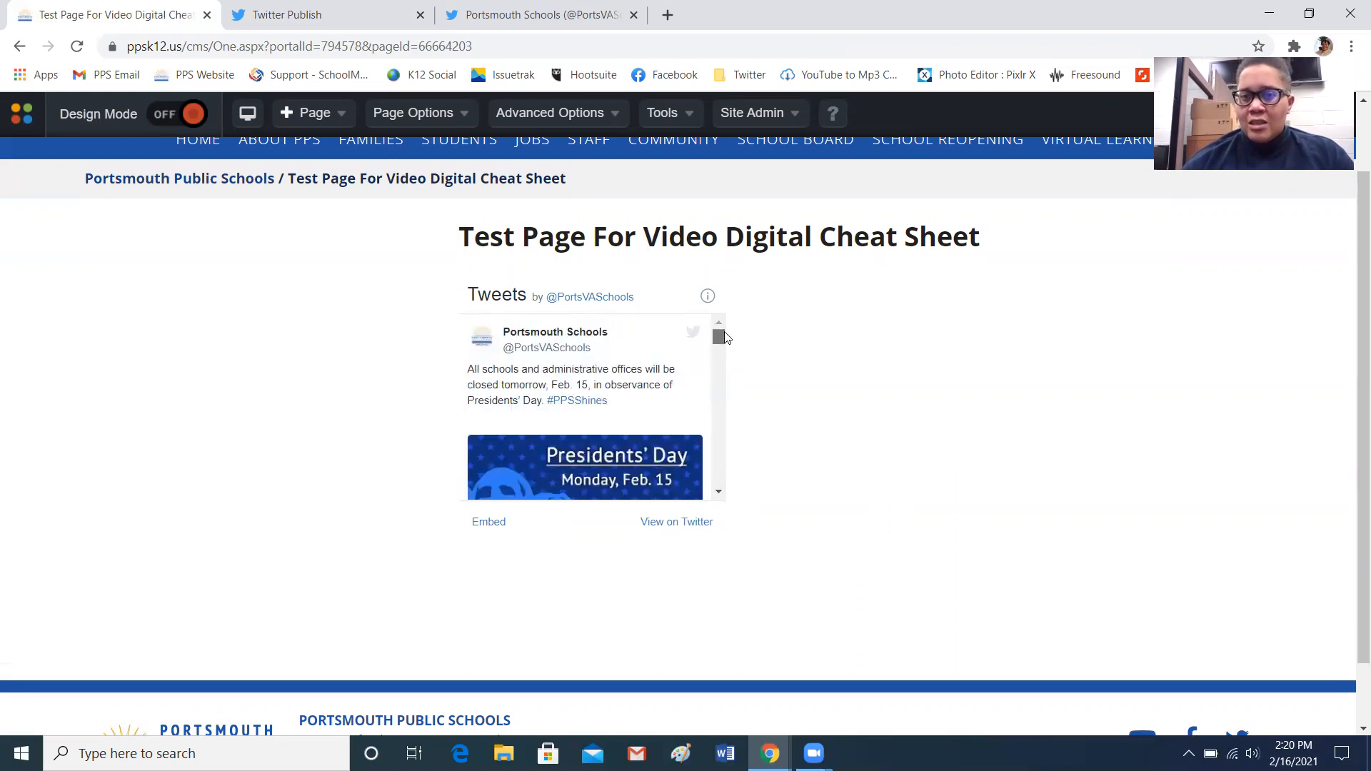